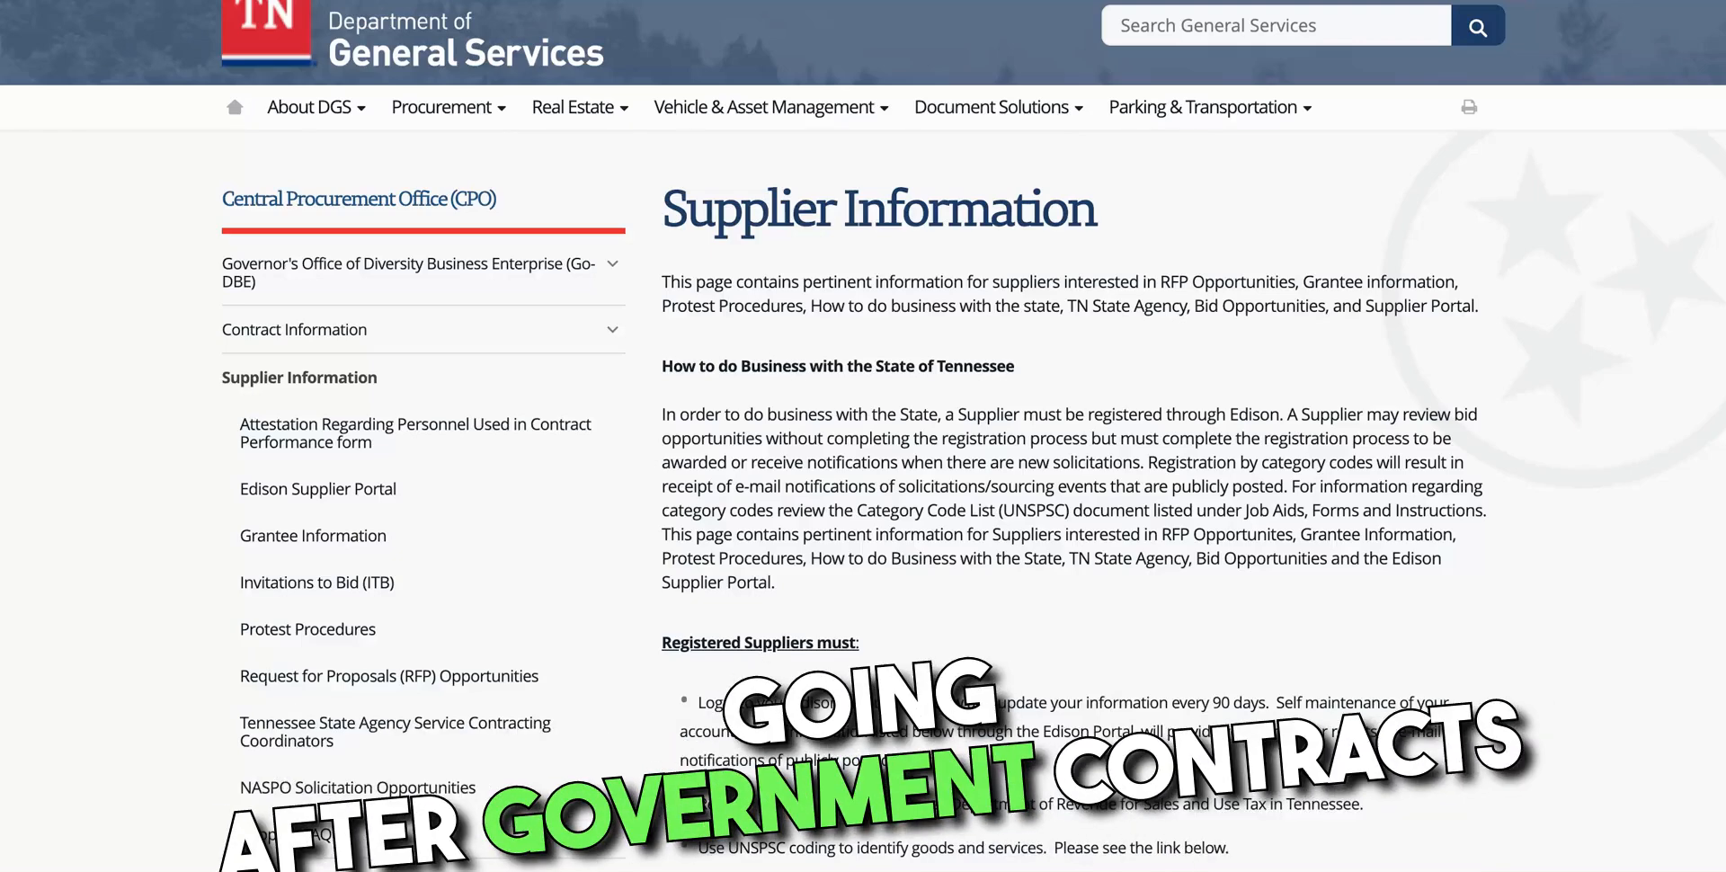
Enlarge the Supplier Information page and scroll to the 'Registering to Do Business with the State of Tennessee' section
key("super+plus")
scroll(863, 435, "down", 7)
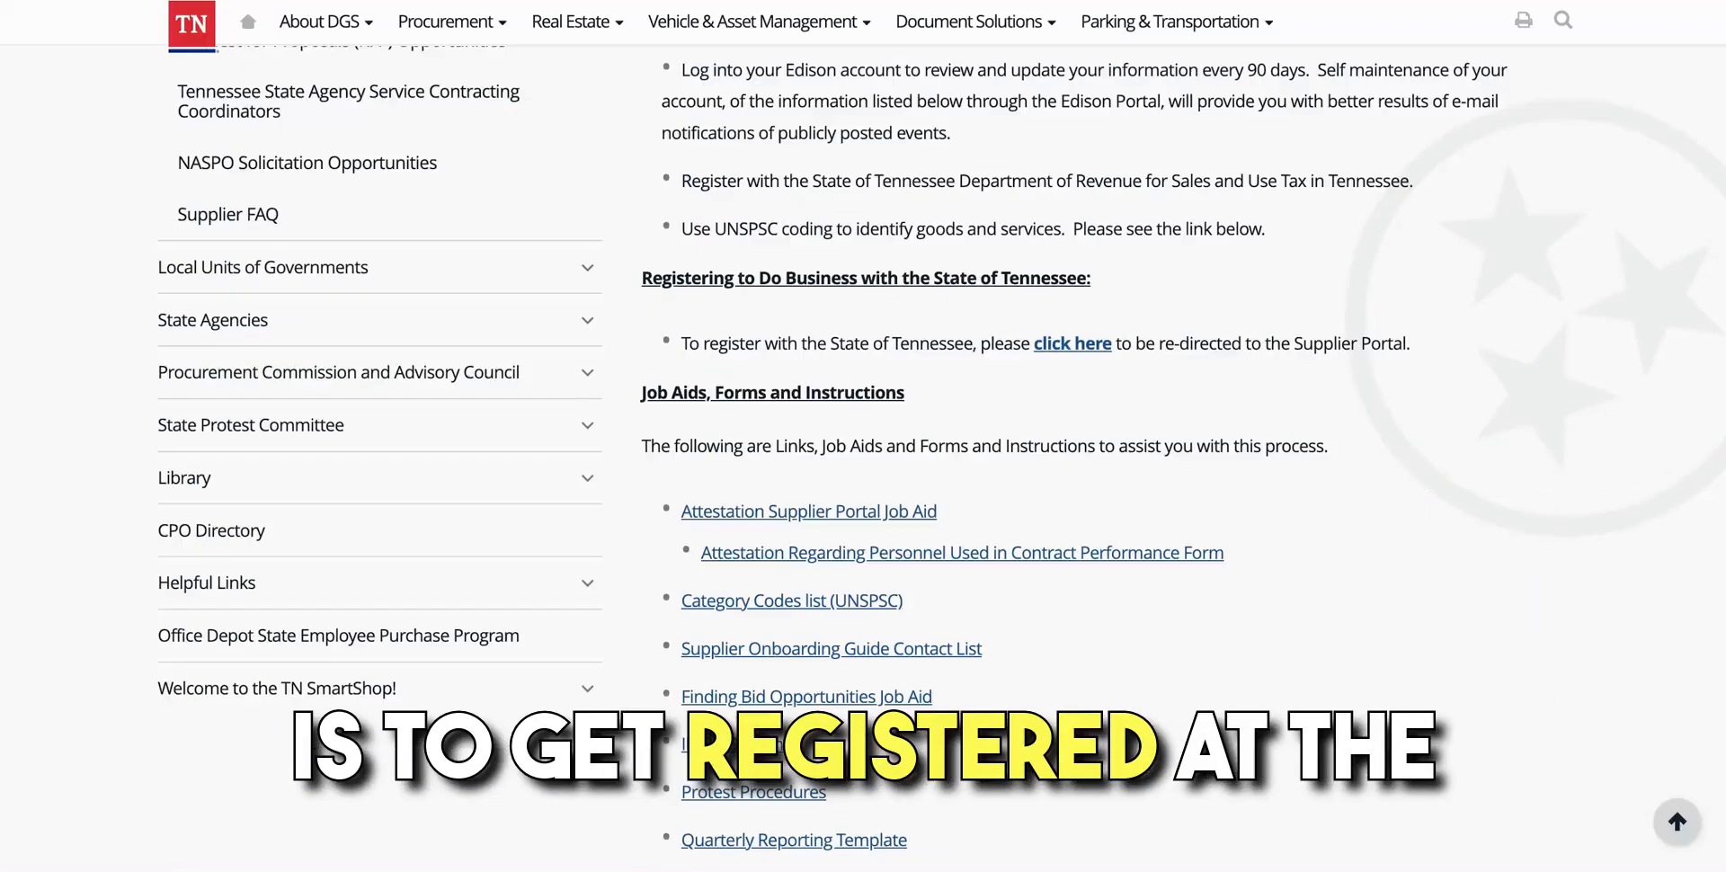
Follow the Edison Supplier Portal and registration manual links to open the Statewide Contract (SWC) Search list
left_click(1070, 344)
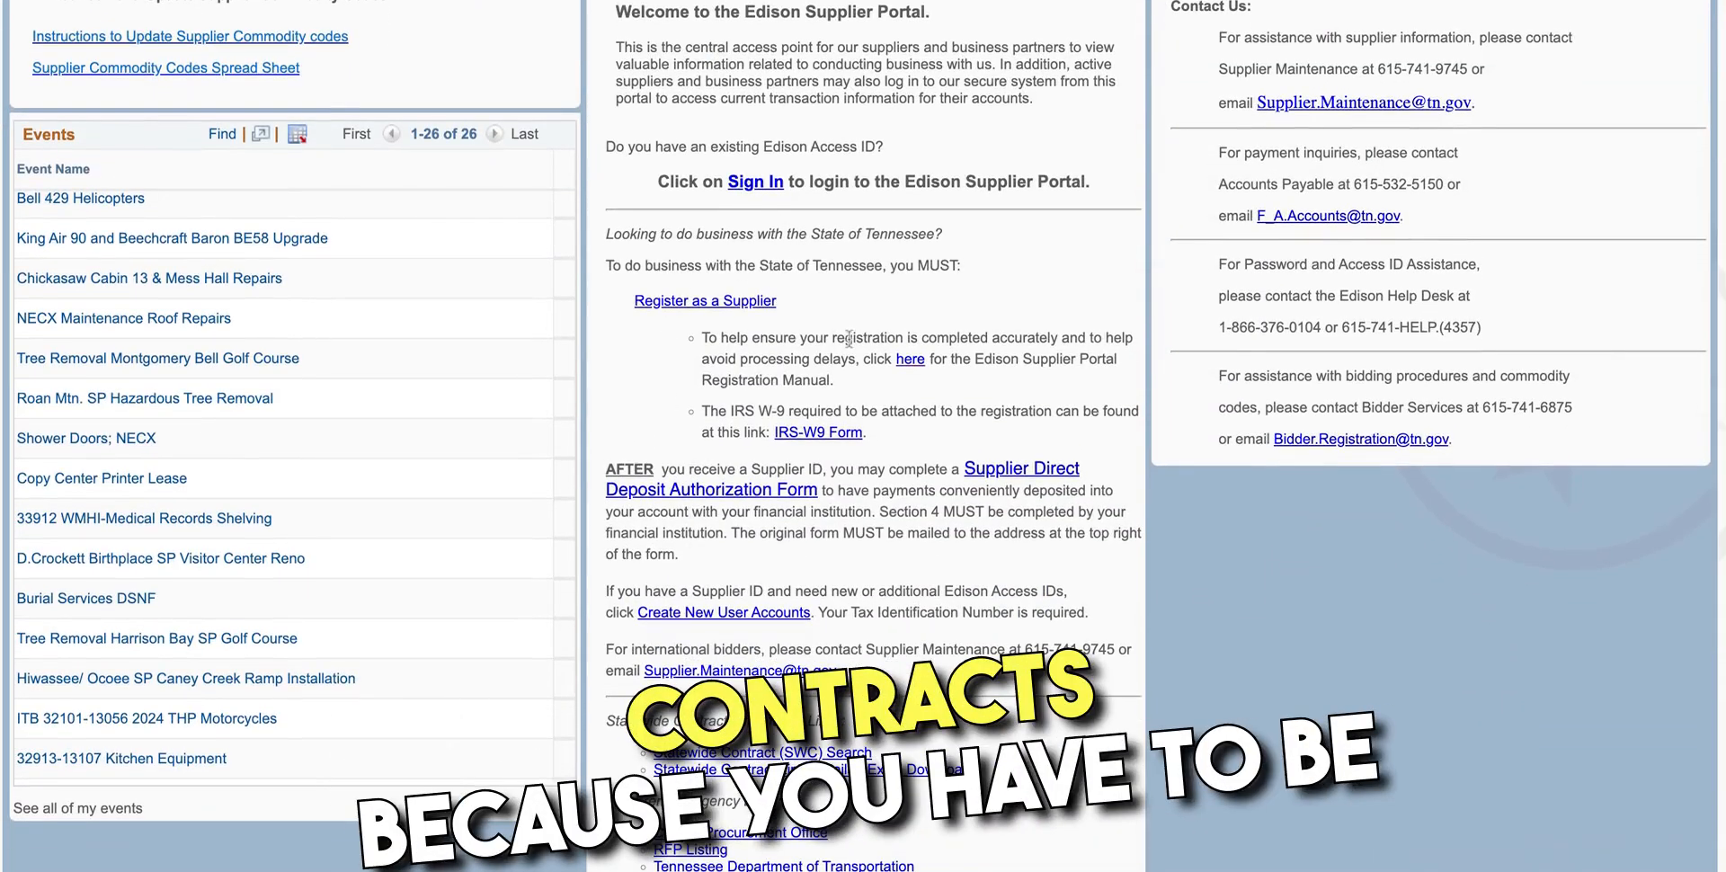
left_click(910, 359)
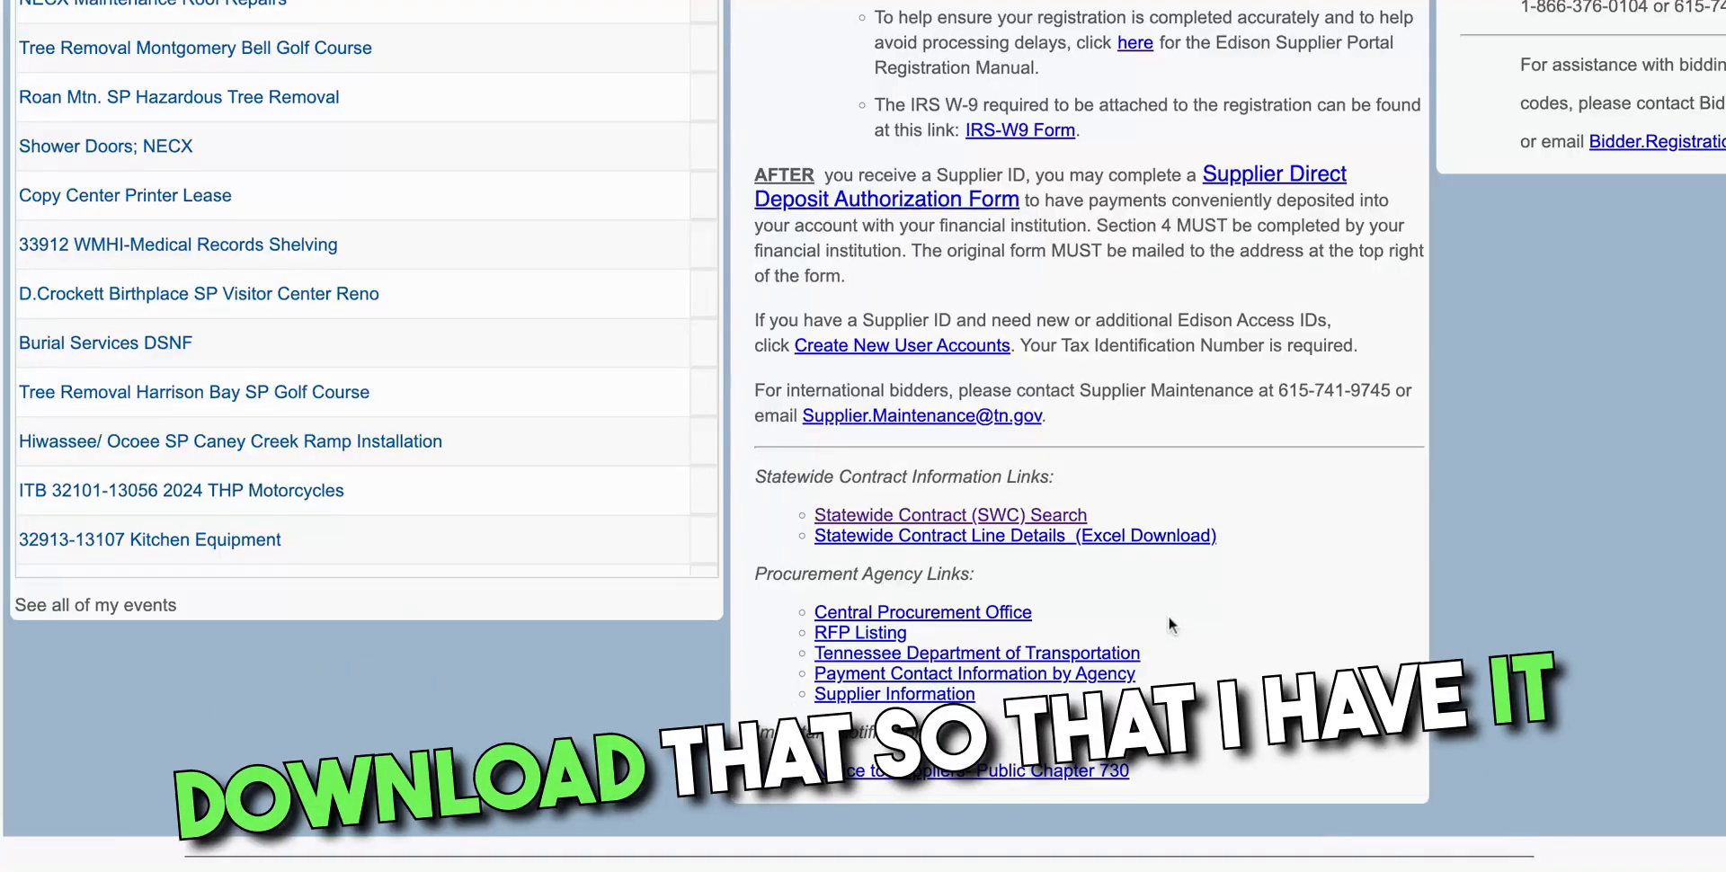
scroll(1168, 619, "down", 3)
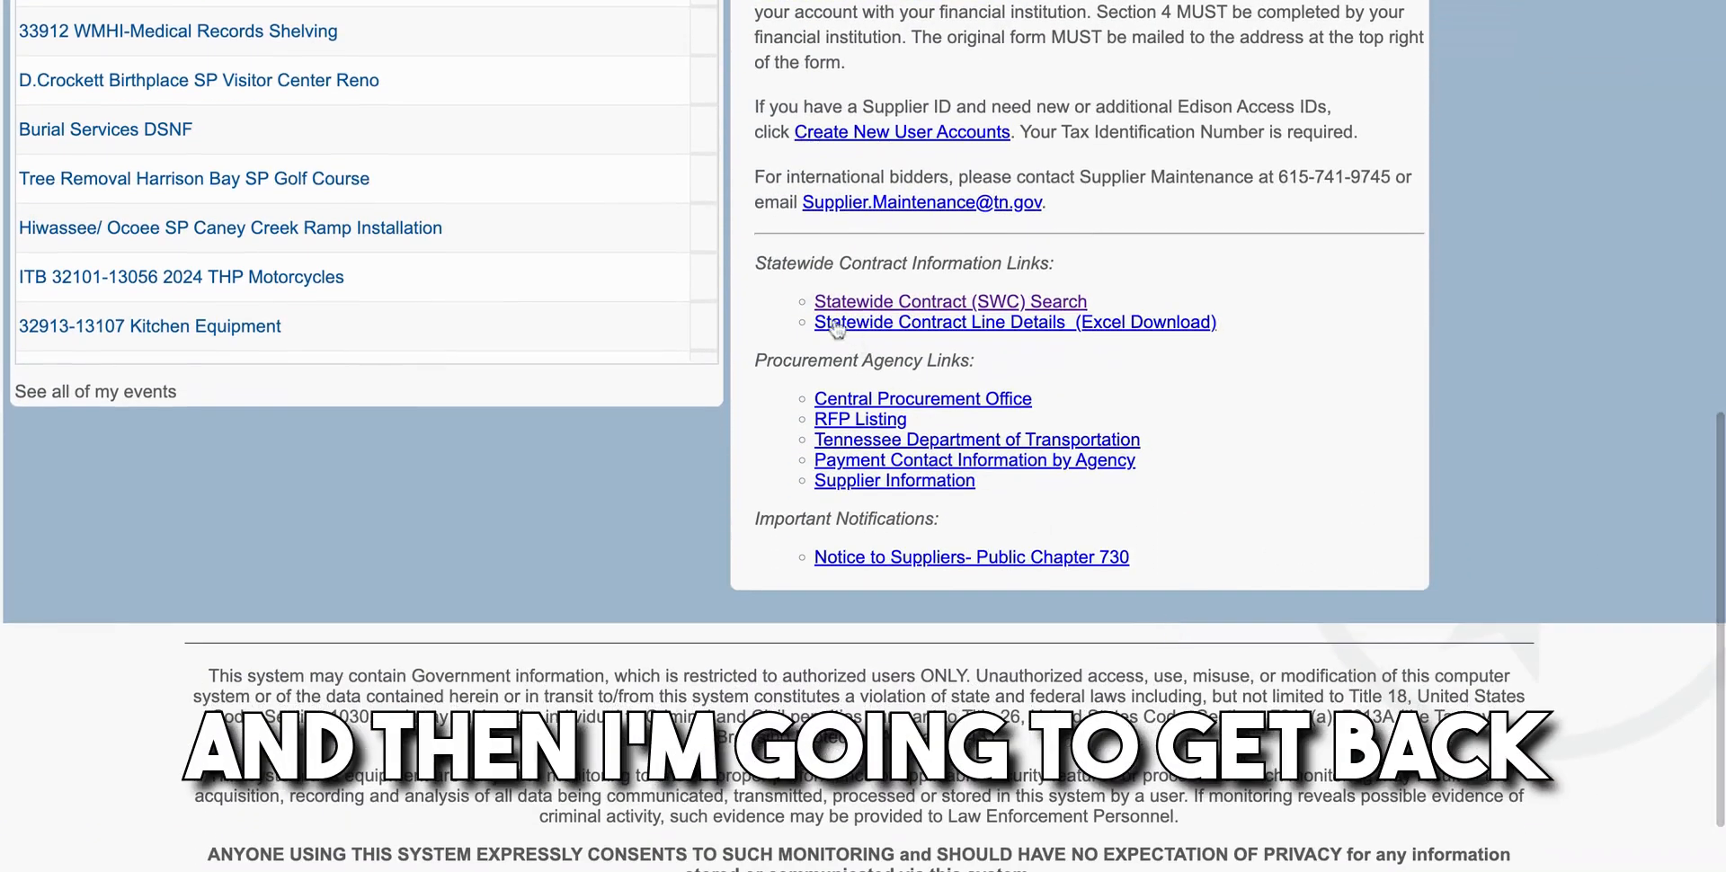
left_click(943, 306)
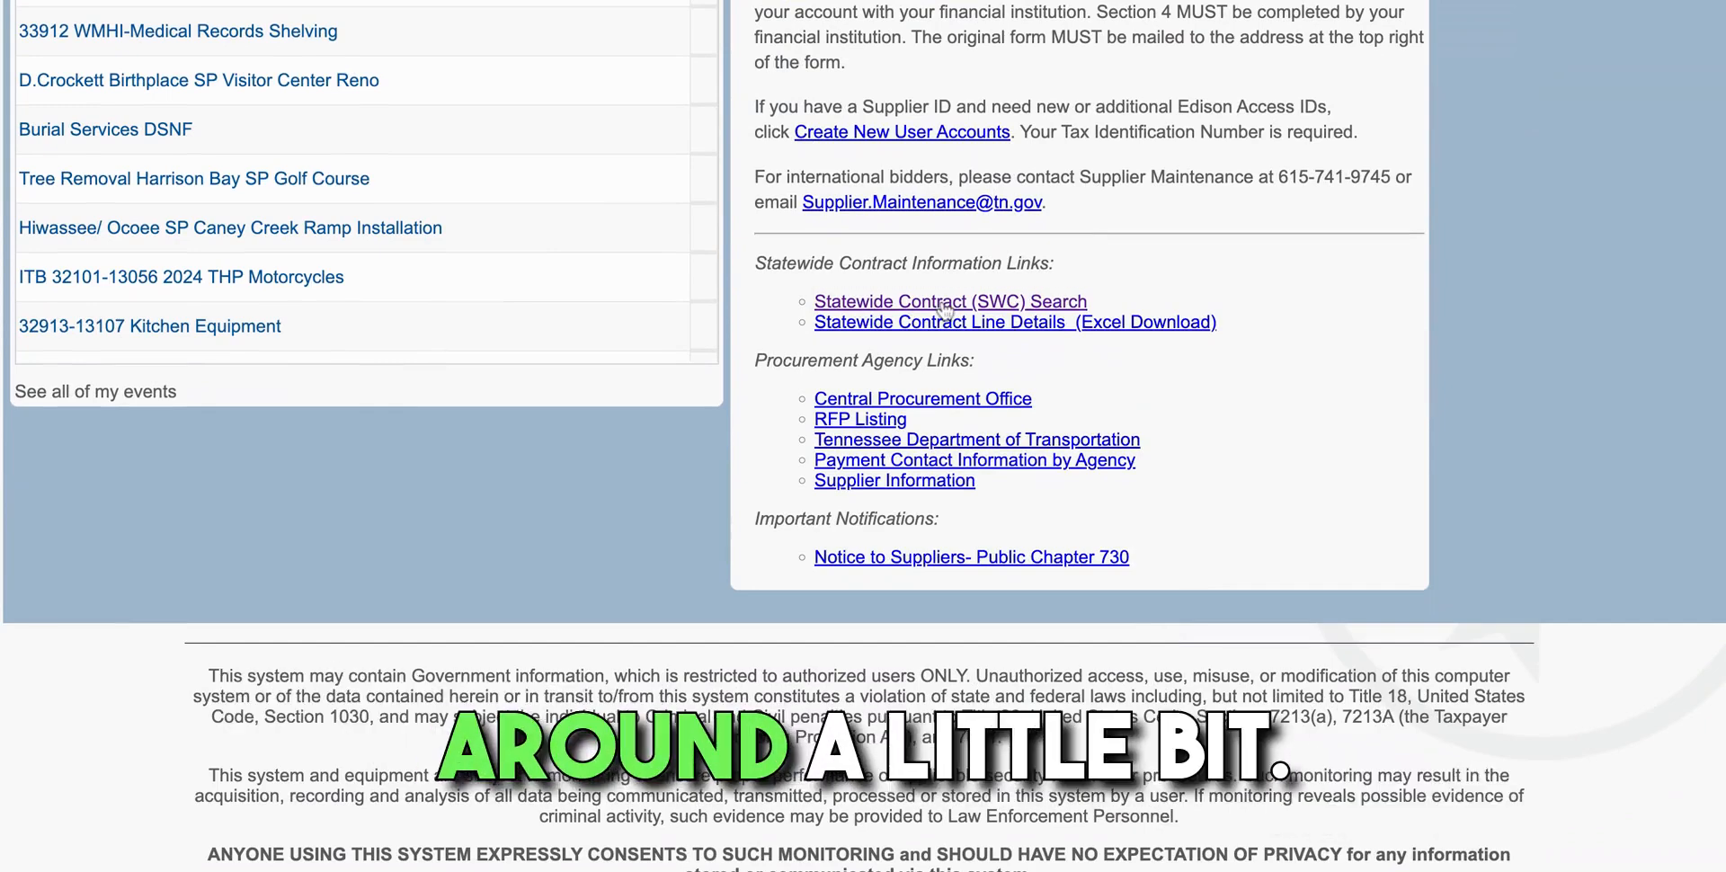
scroll(682, 542, "down", 1)
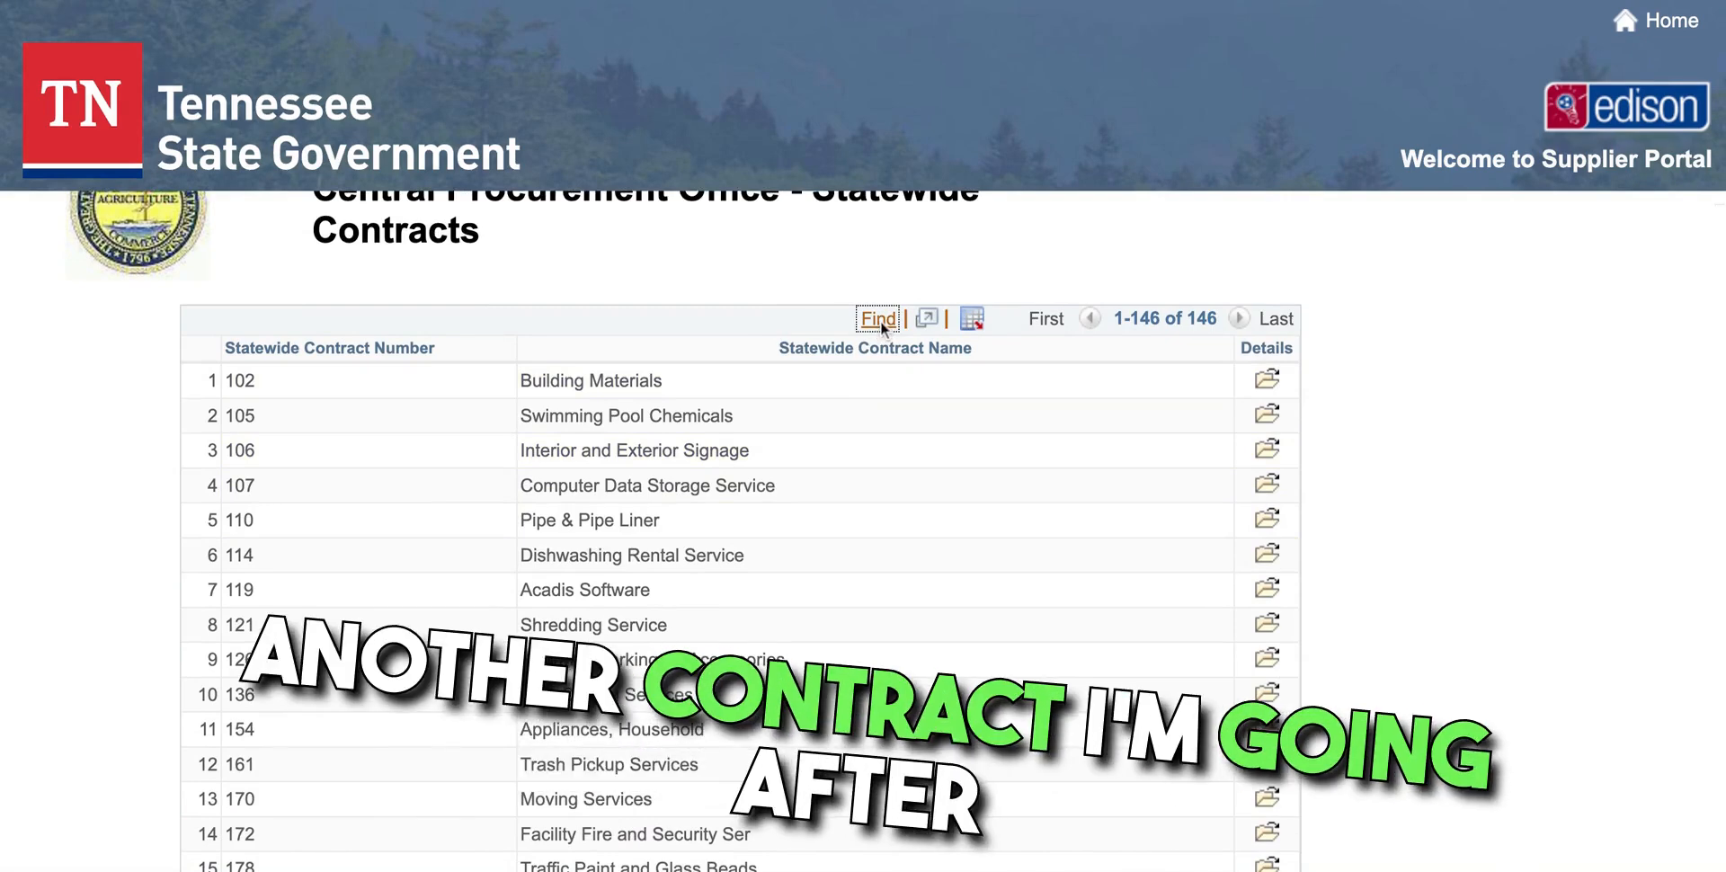
Search the statewide contracts grid for the Small Package Delivery Service contract, dismissing the 'not found' messages
left_click(878, 318)
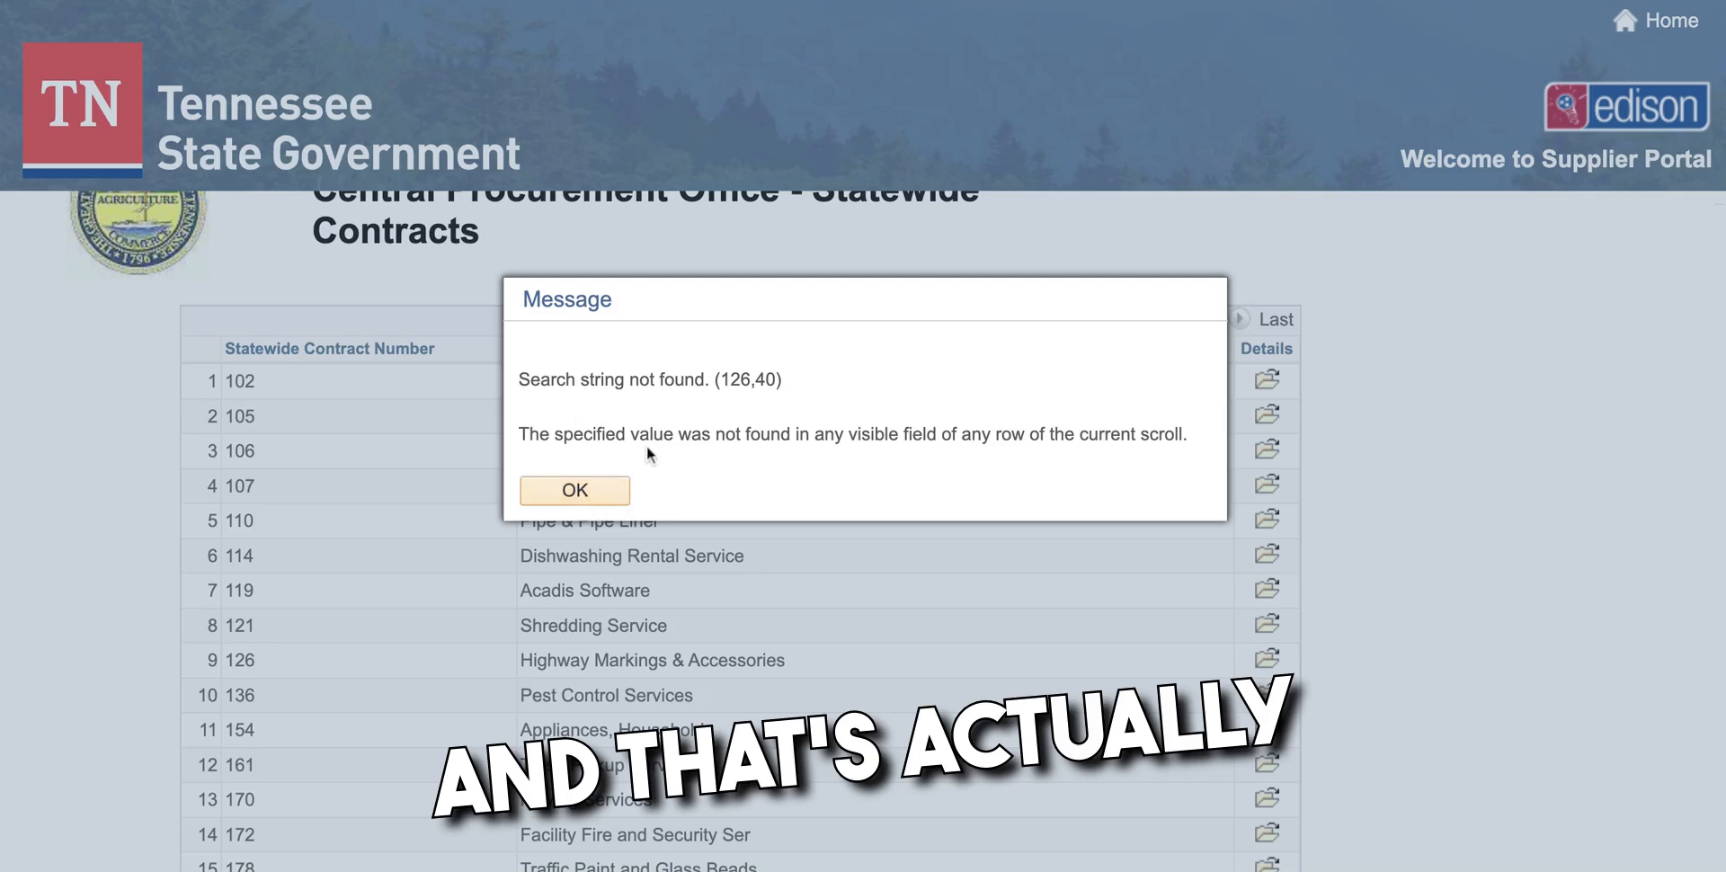
left_click(580, 490)
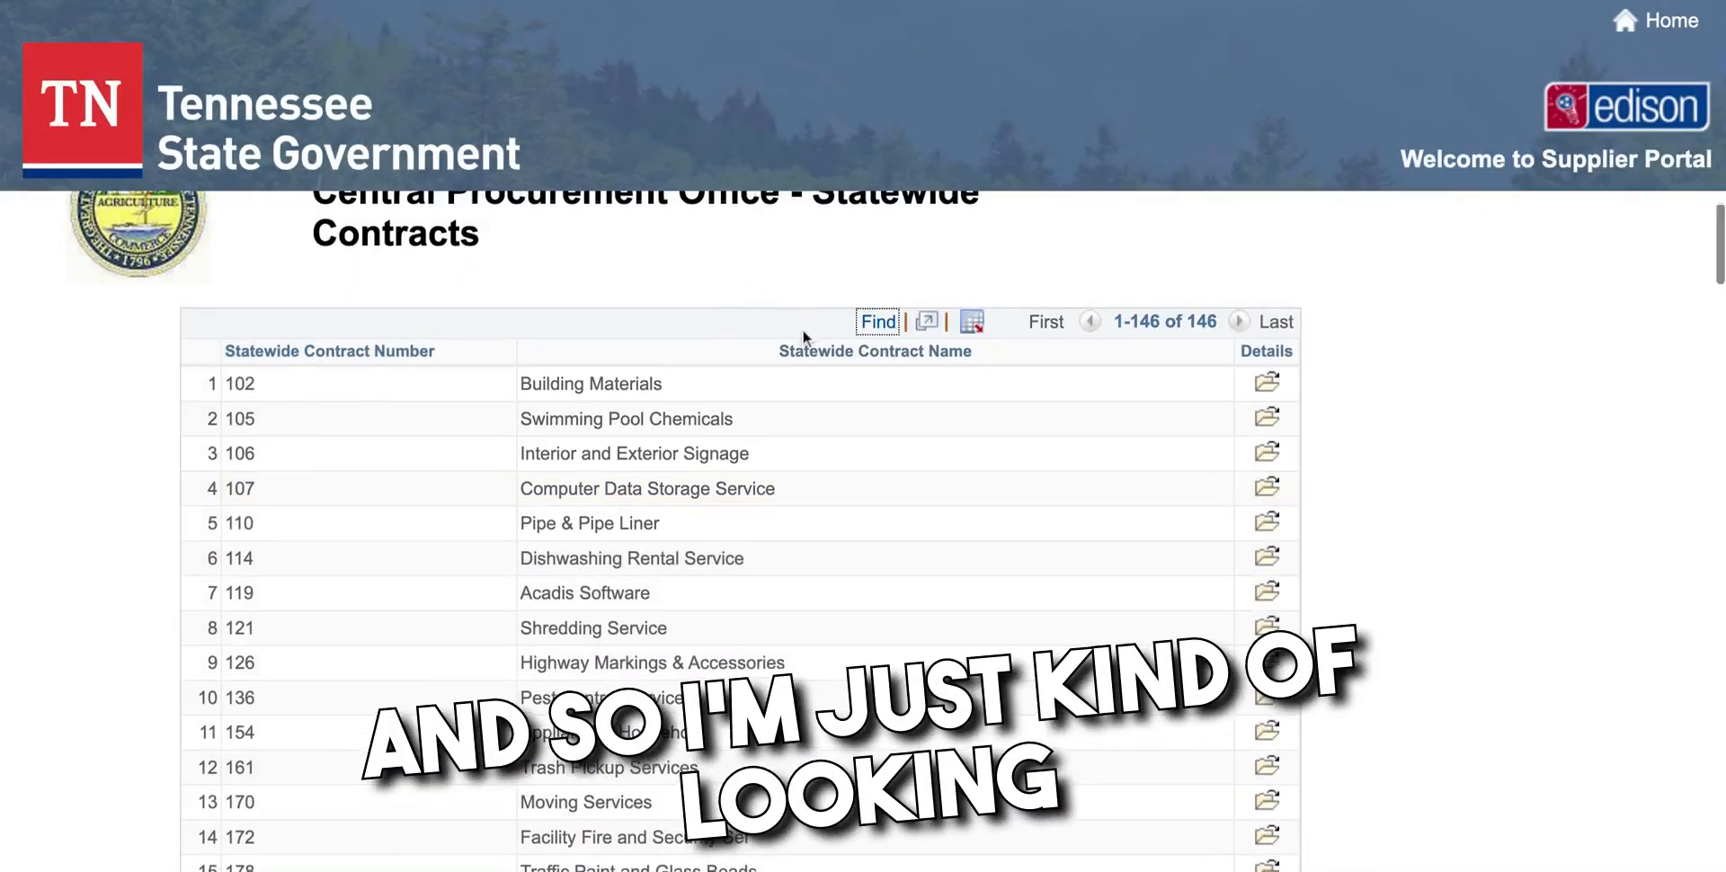
scroll(804, 331, "up", 1)
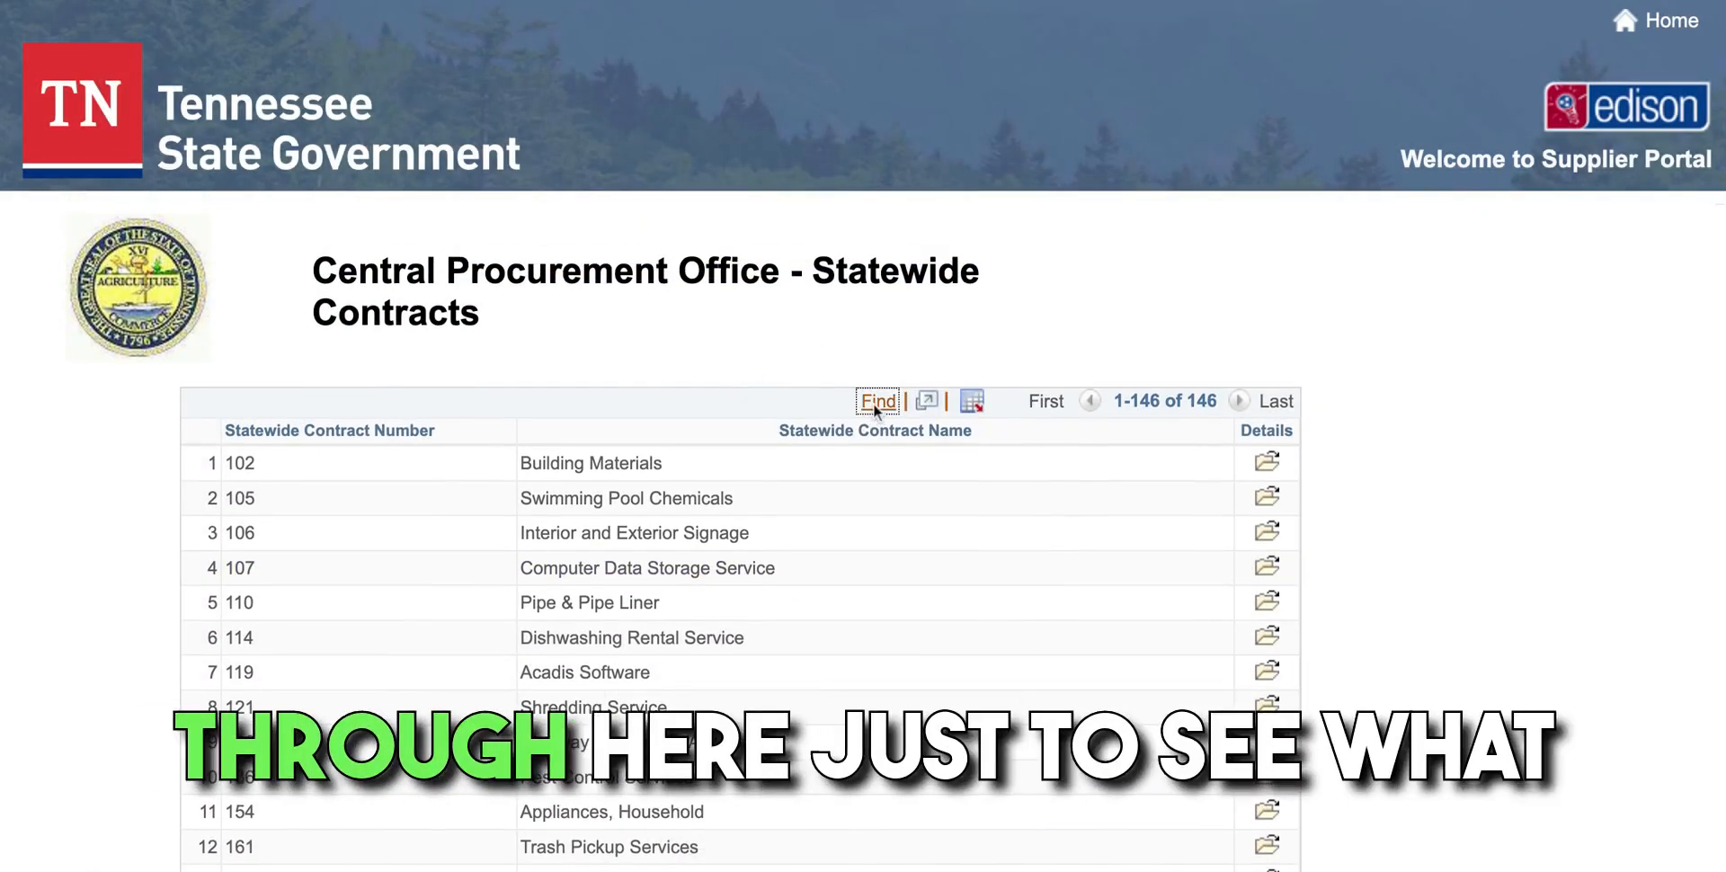
left_click(873, 404)
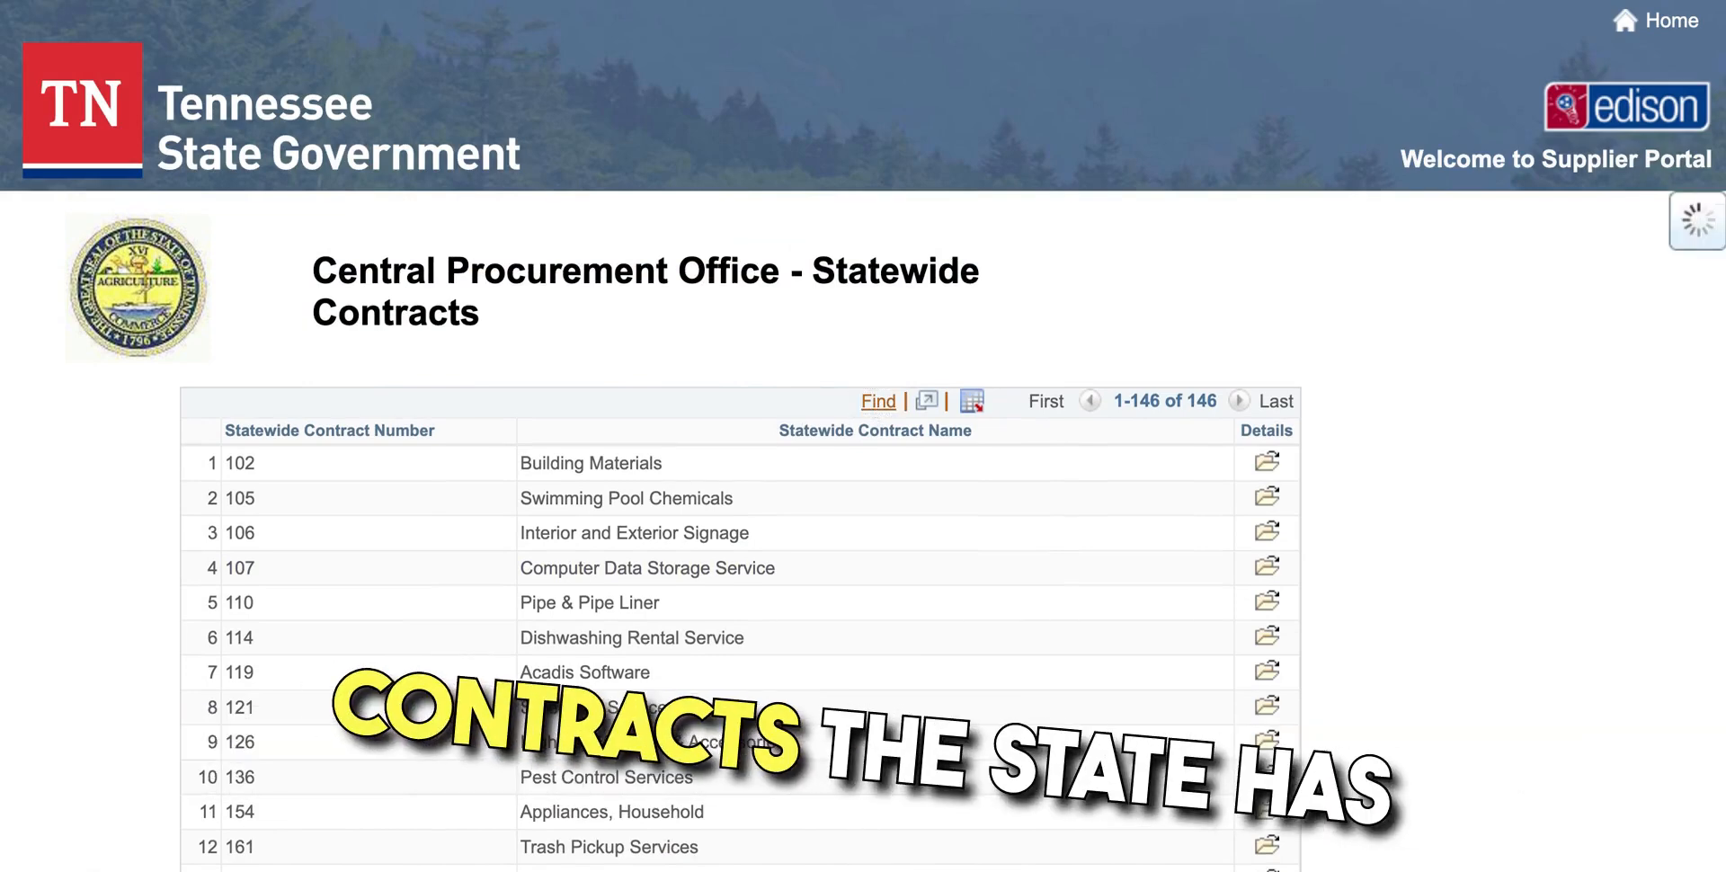
left_click(593, 496)
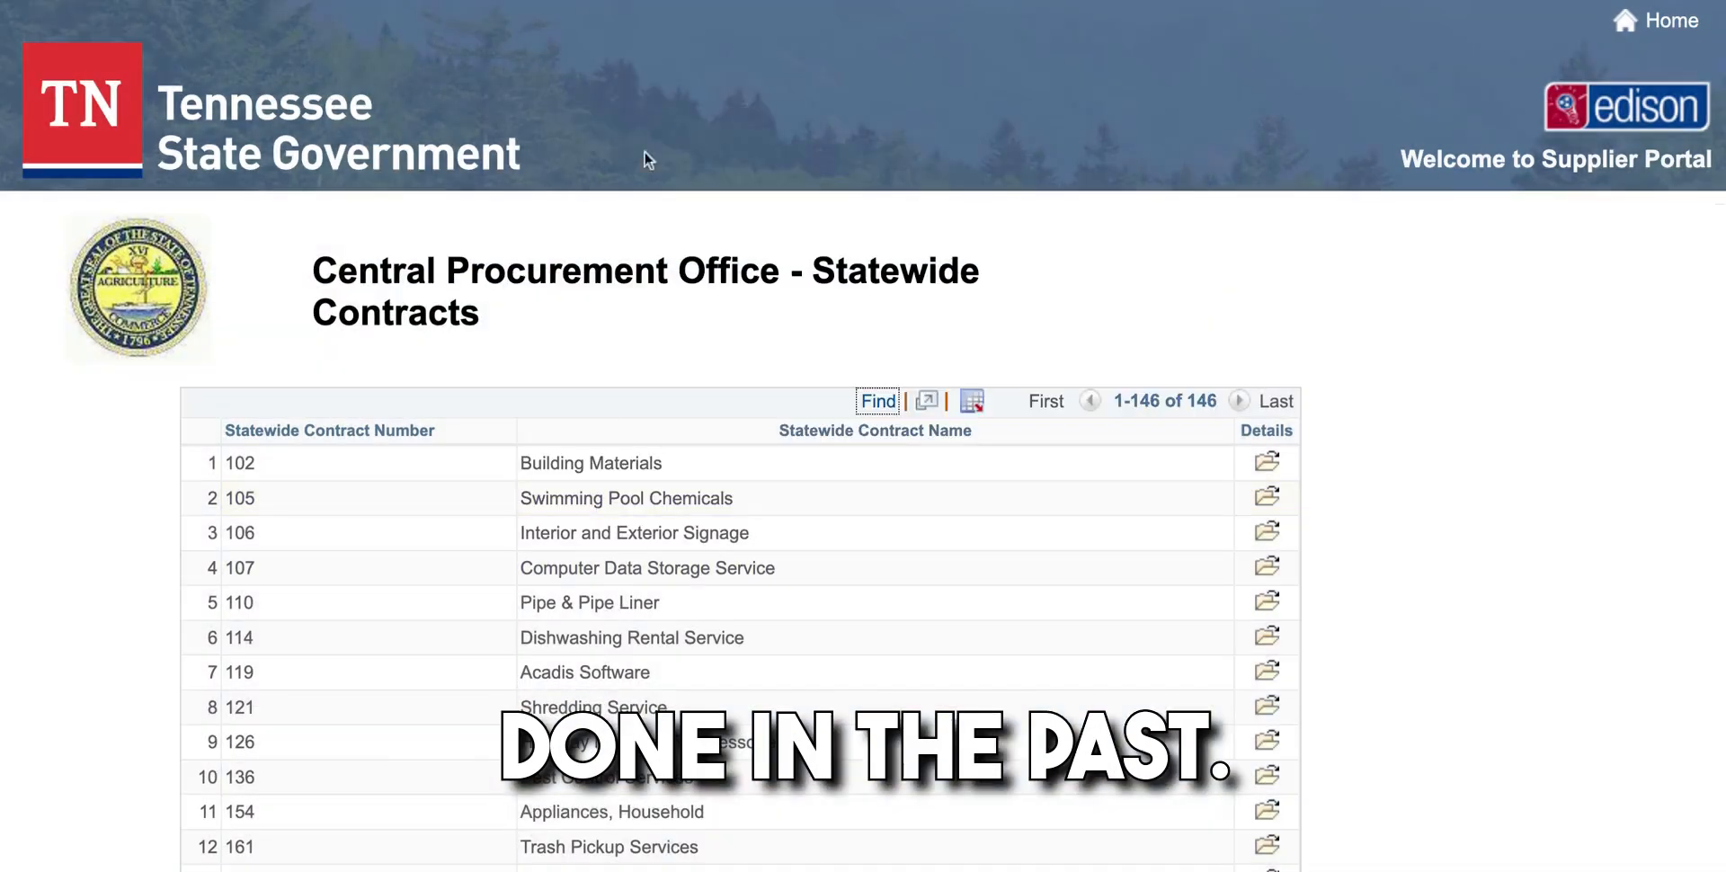
left_click(879, 397)
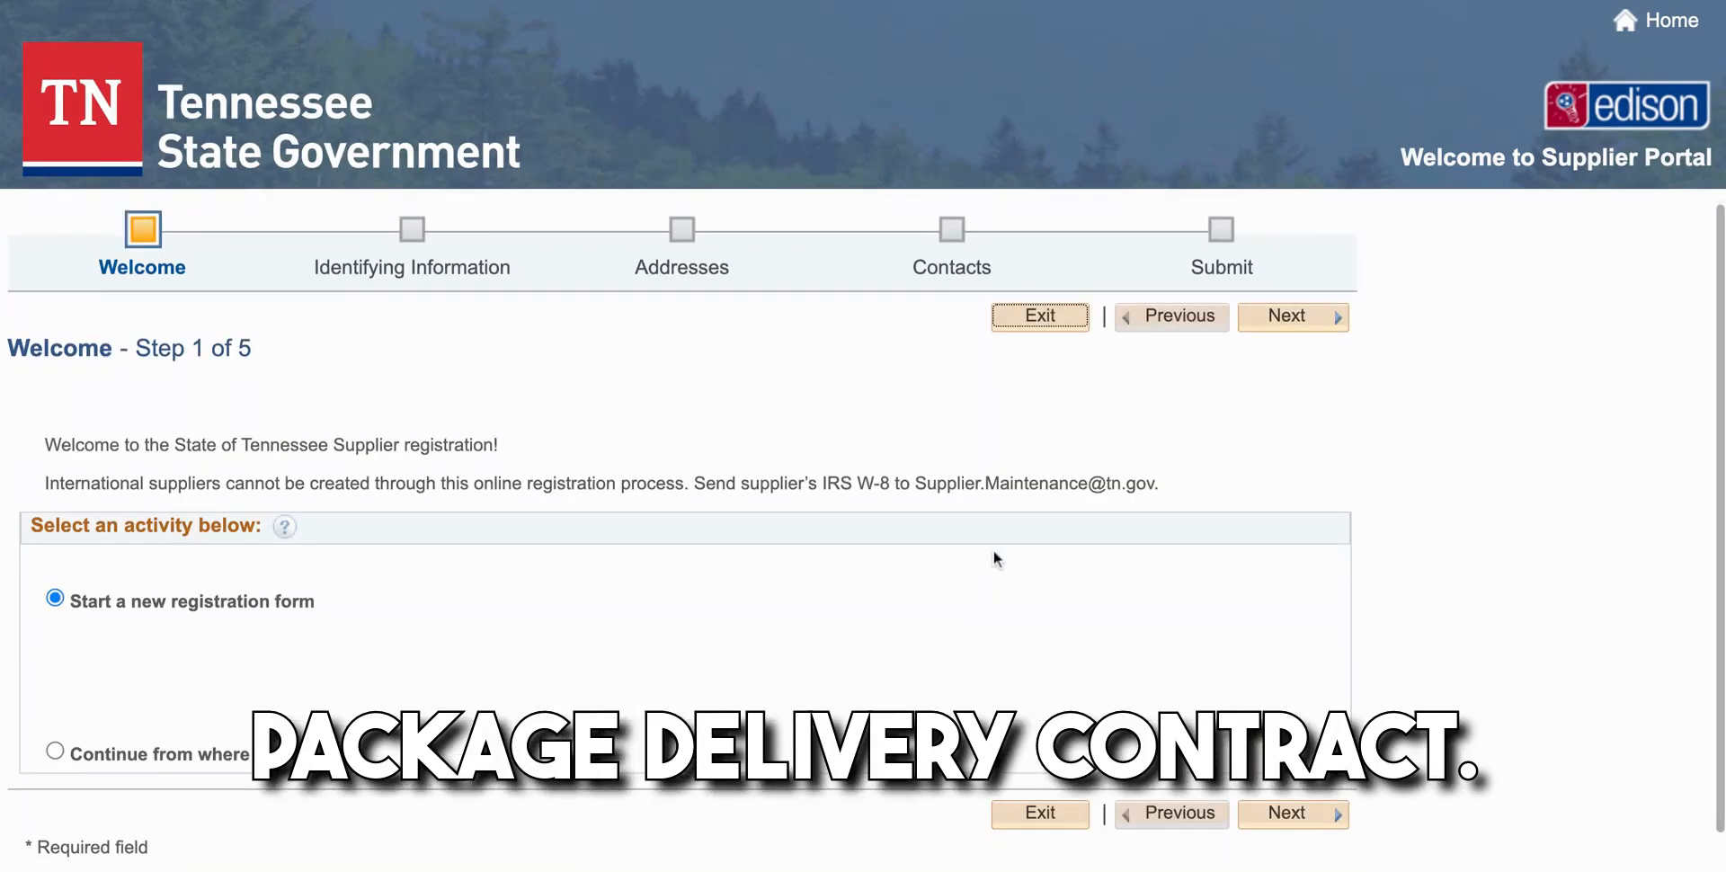
Start a new supplier registration and advance to the identifying information step
scroll(994, 550, "down", 1)
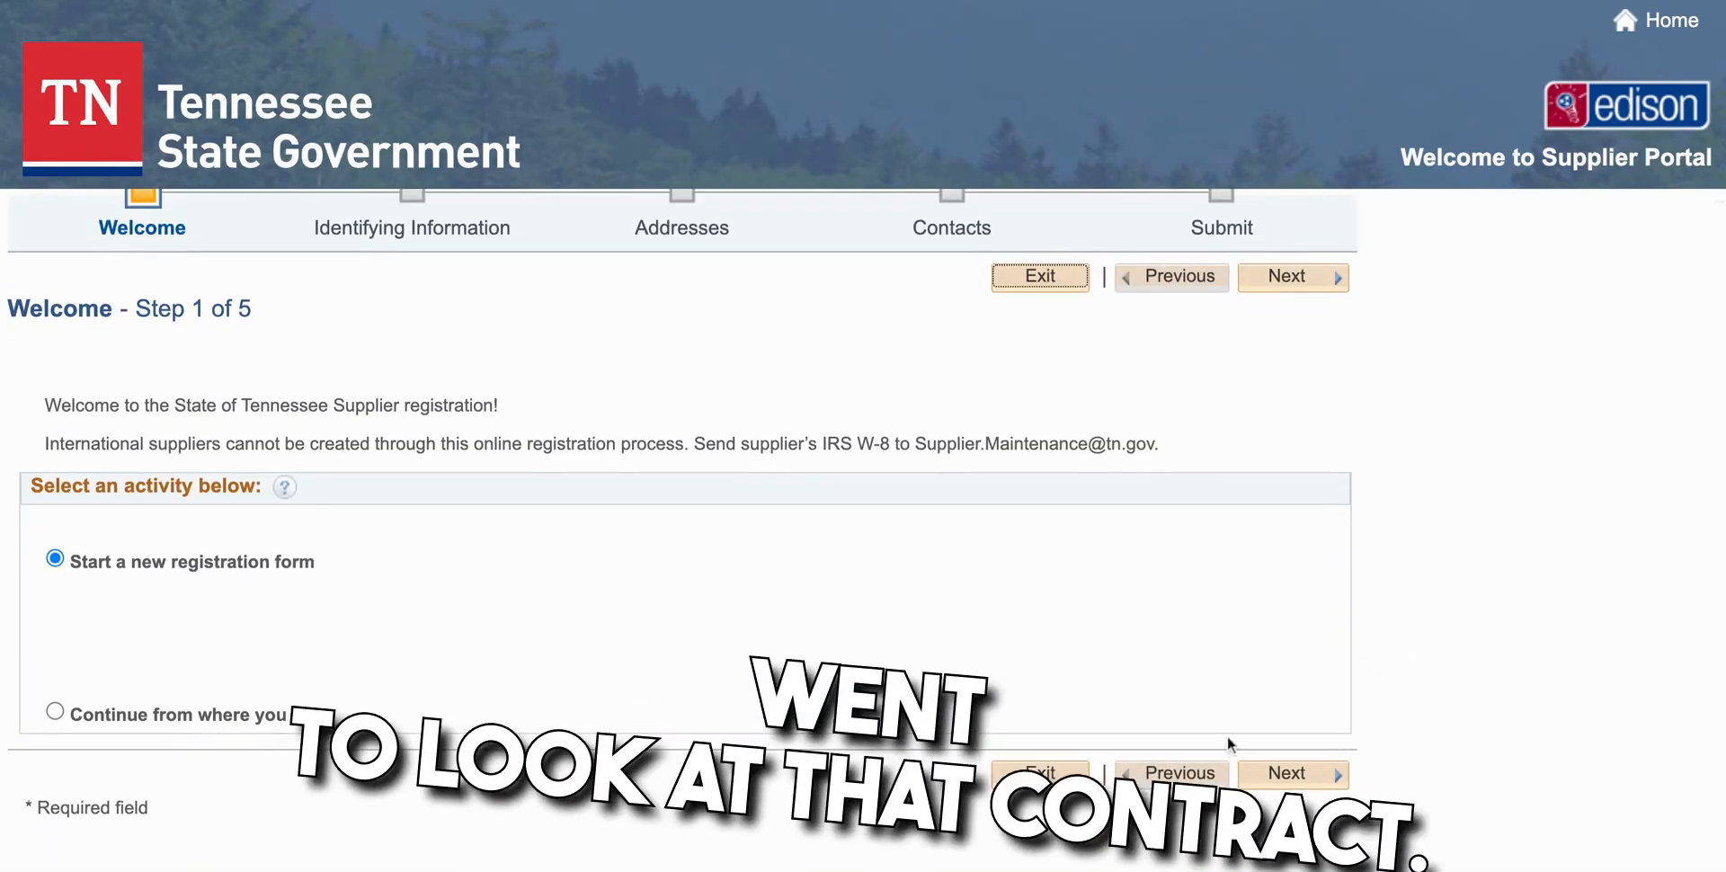
left_click(1294, 773)
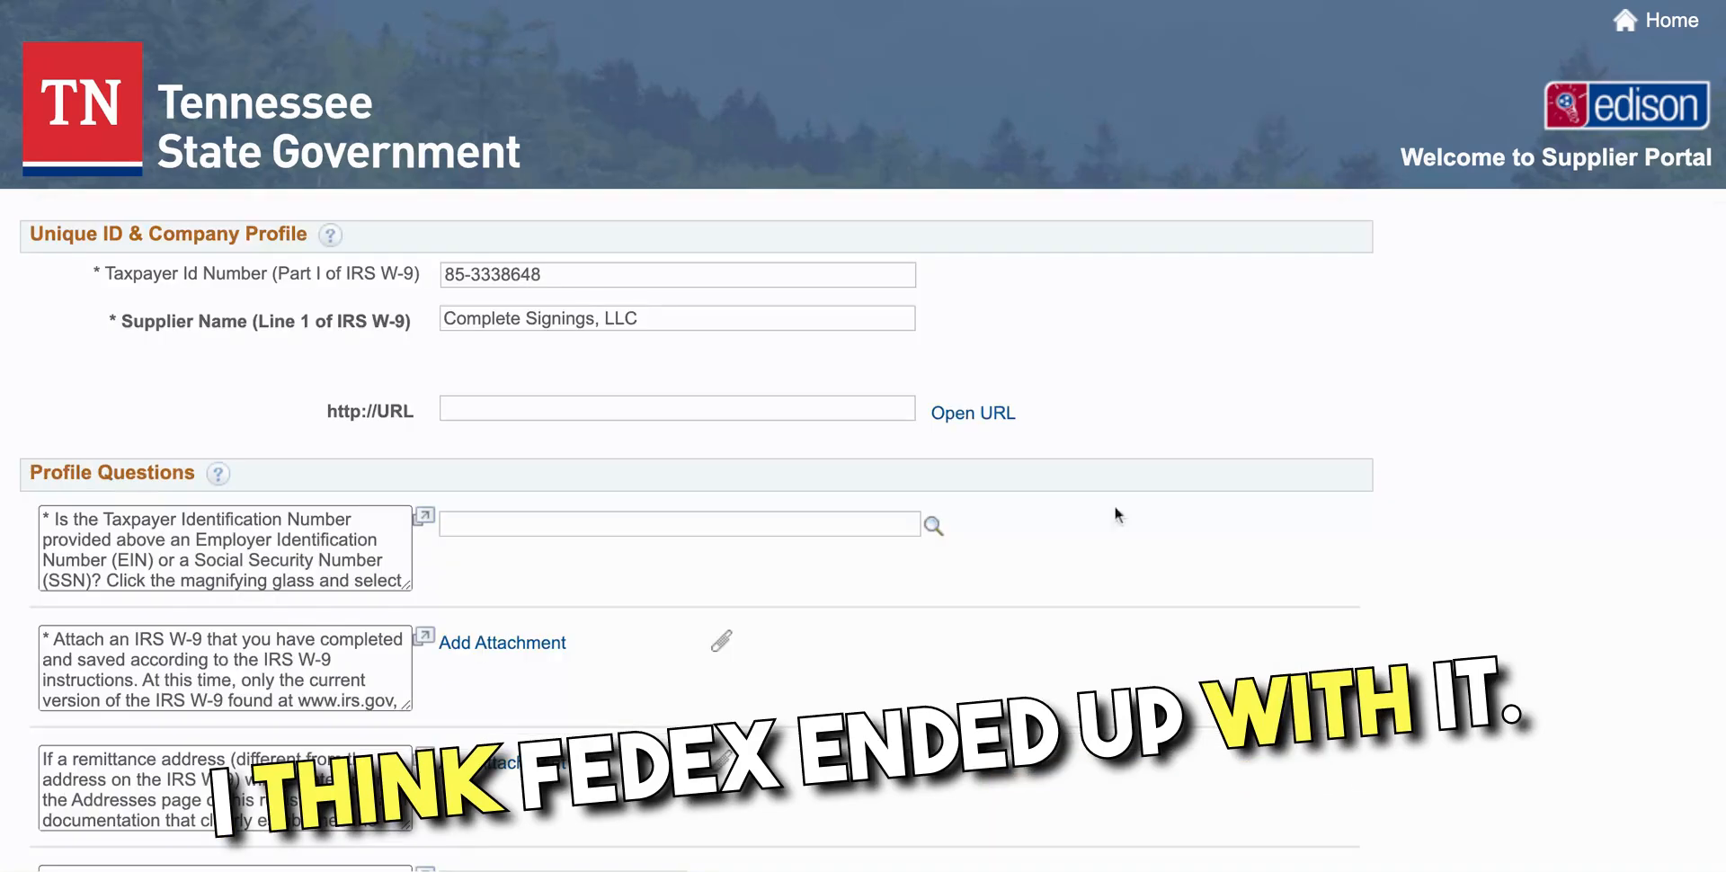
scroll(833, 569, "down", 4)
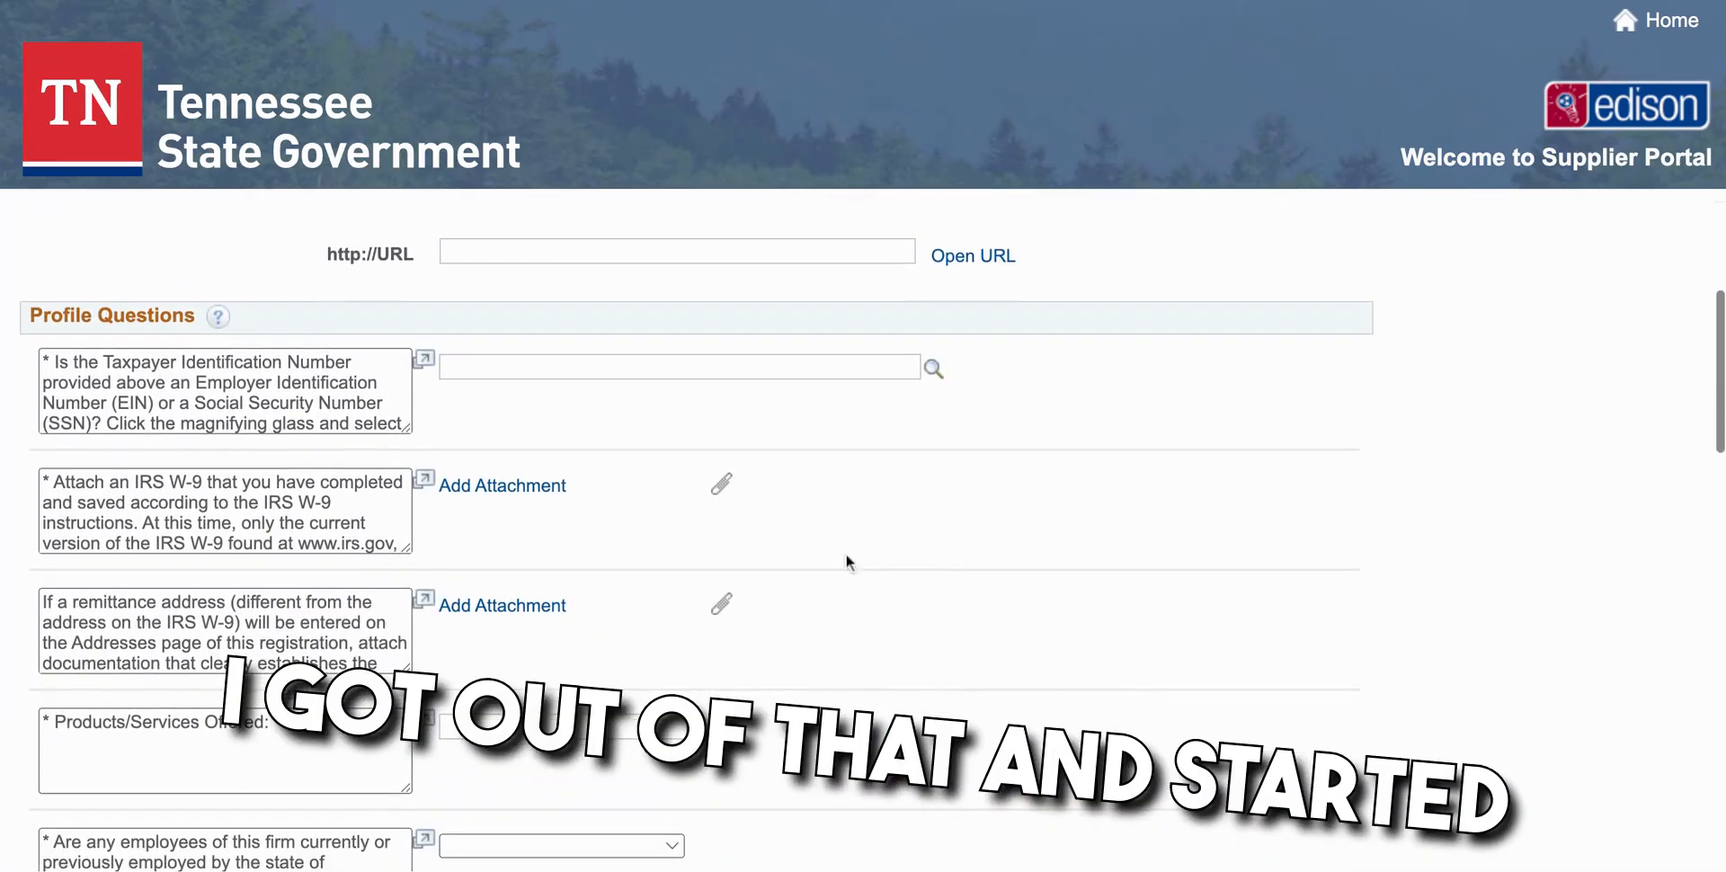
Look up answers for the EIN/SSN question using 'IN' and scroll through the results
left_click(933, 369)
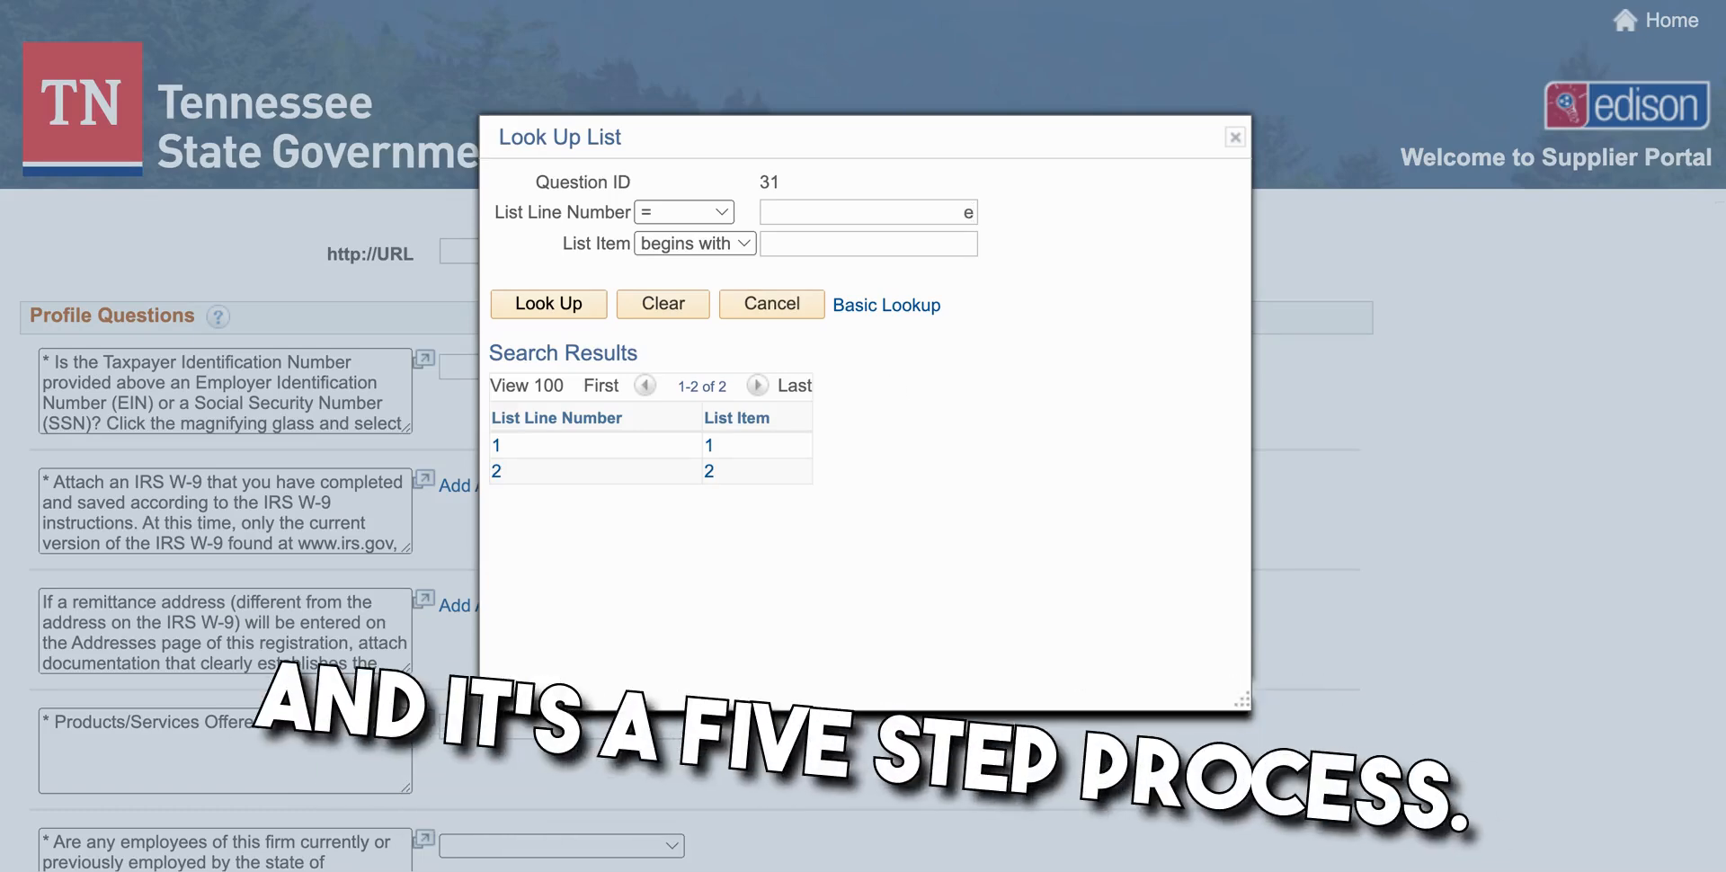
type("IN")
key("Return")
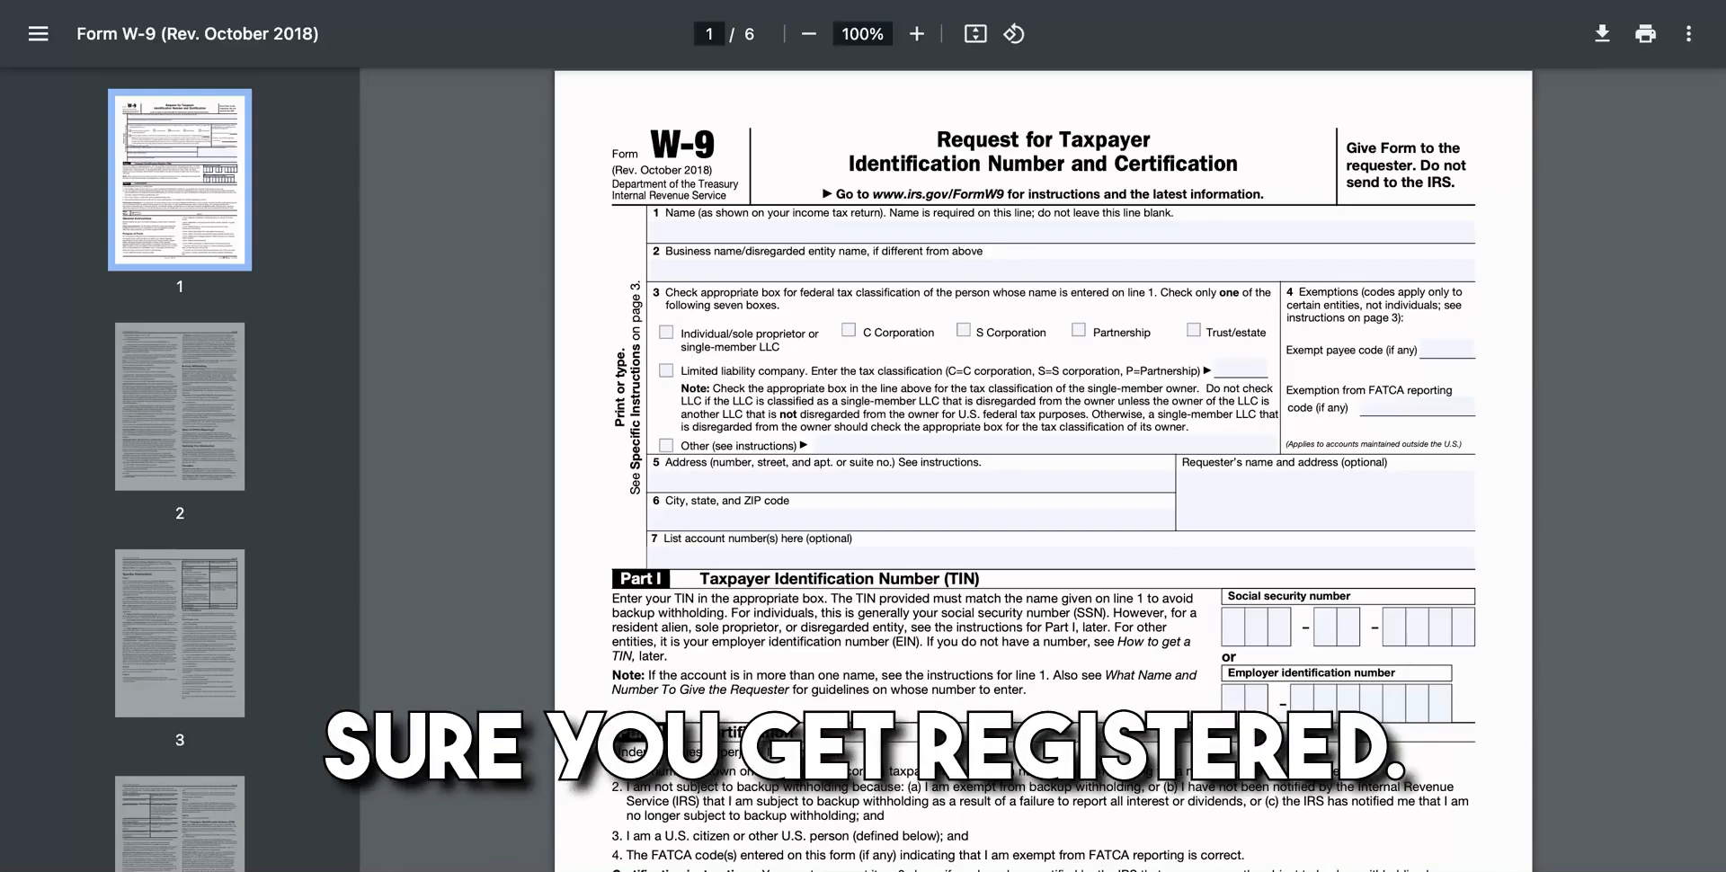
scroll(1042, 467, "down", 3)
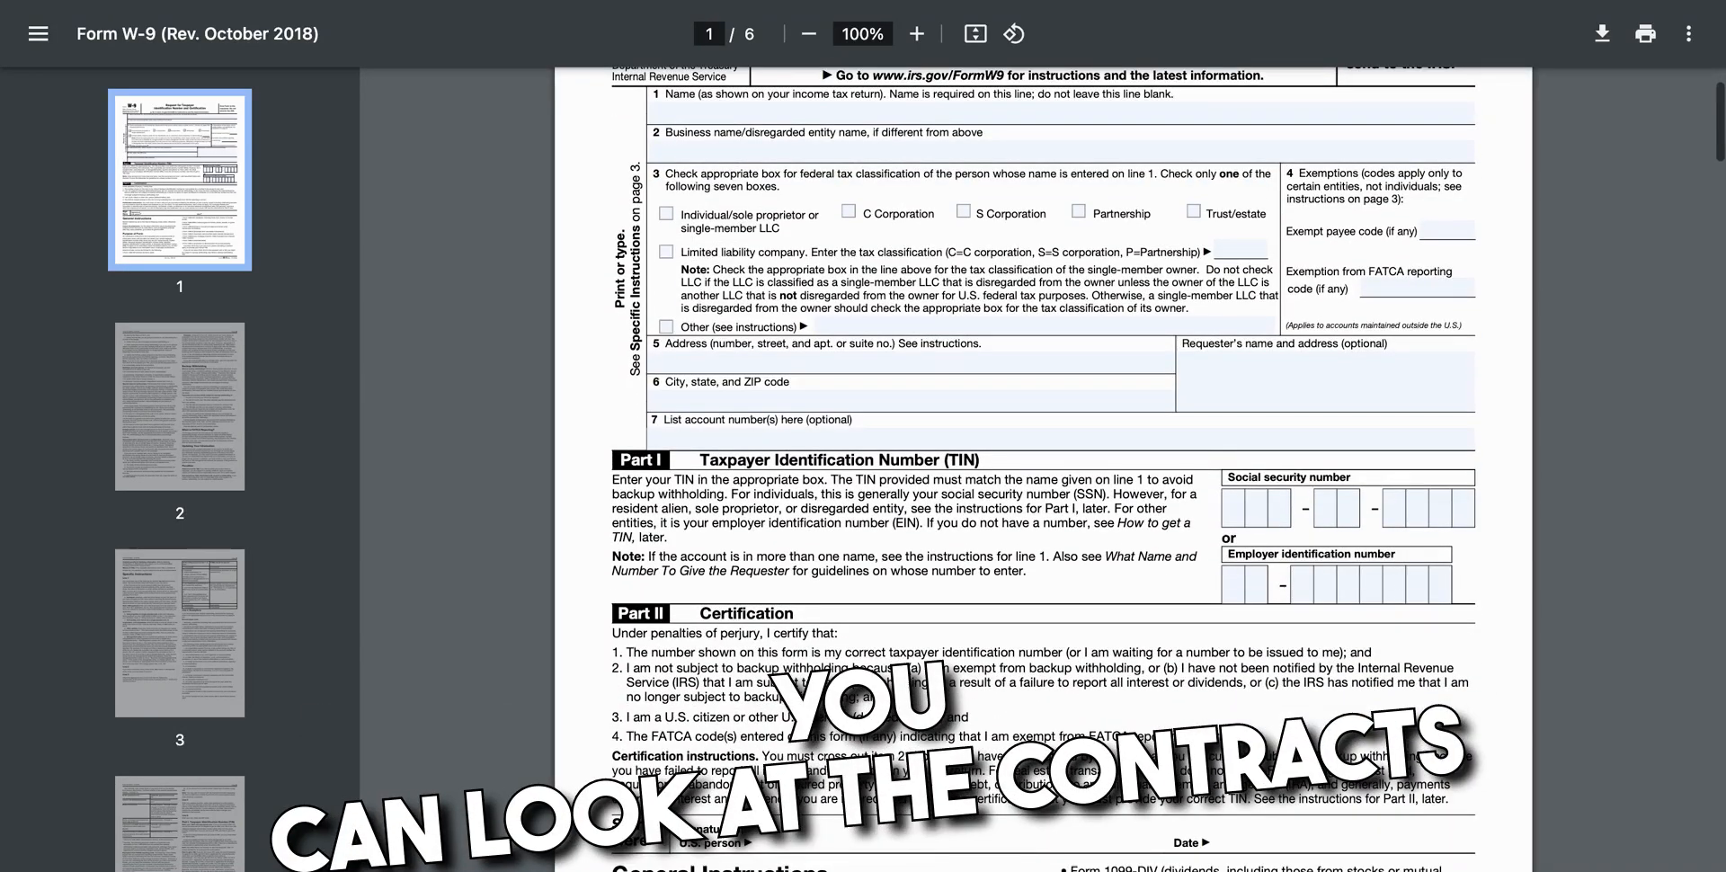
scroll(1043, 467, "down", 4)
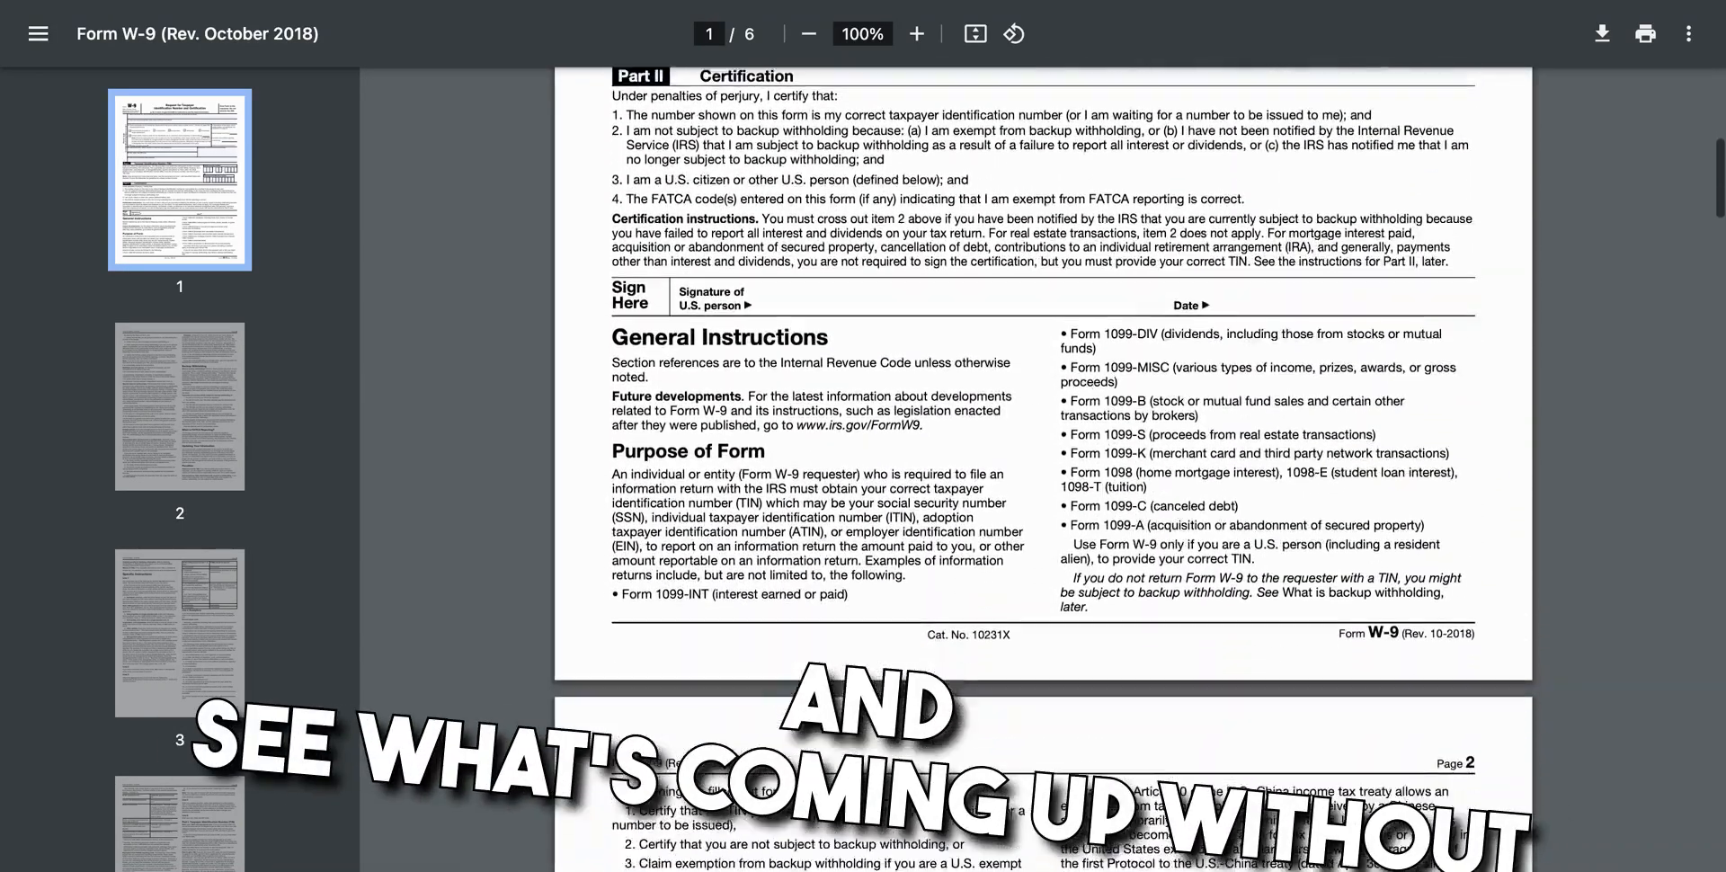
scroll(1042, 468, "down", 5)
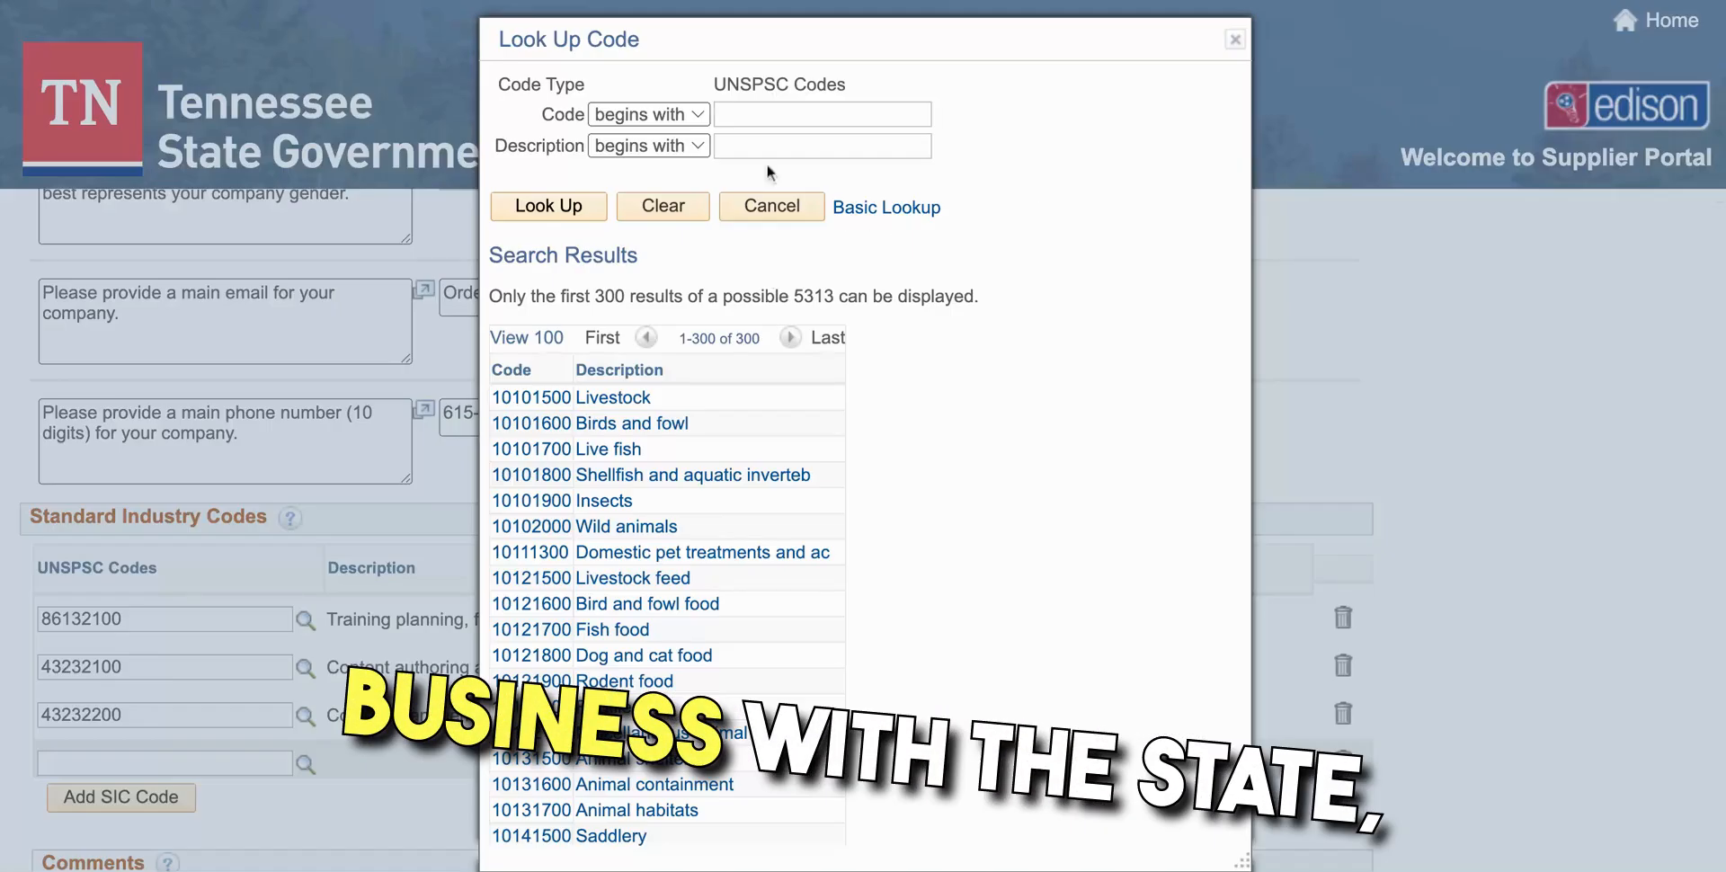
Search the UNSPSC industry codes for 'notary'
type("notary")
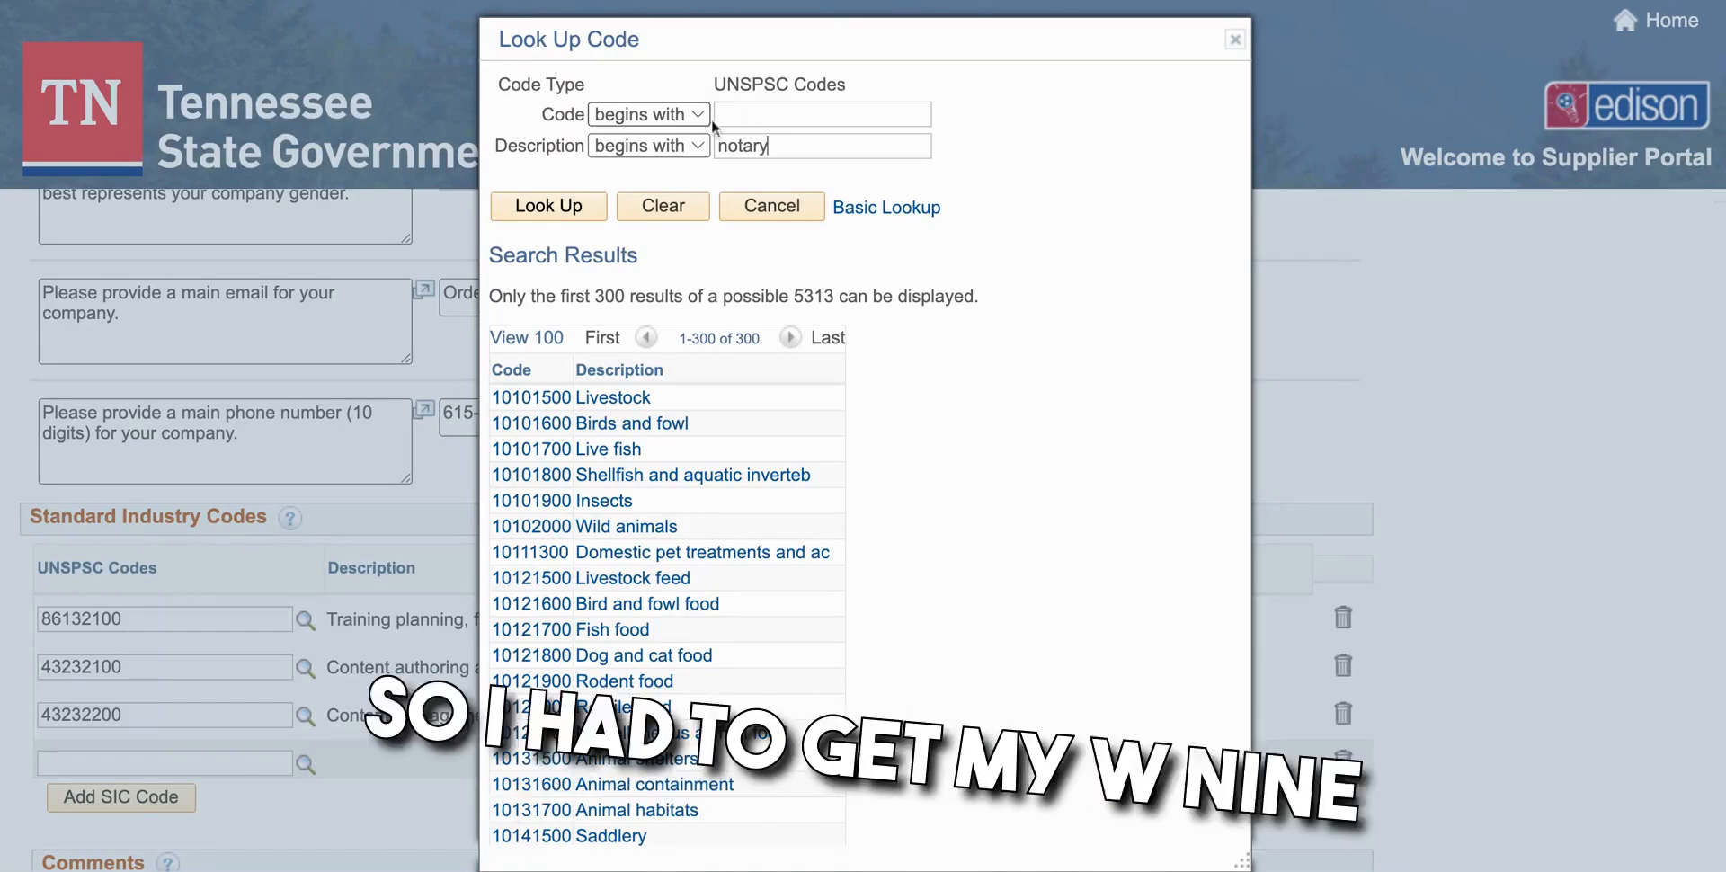
left_click(549, 206)
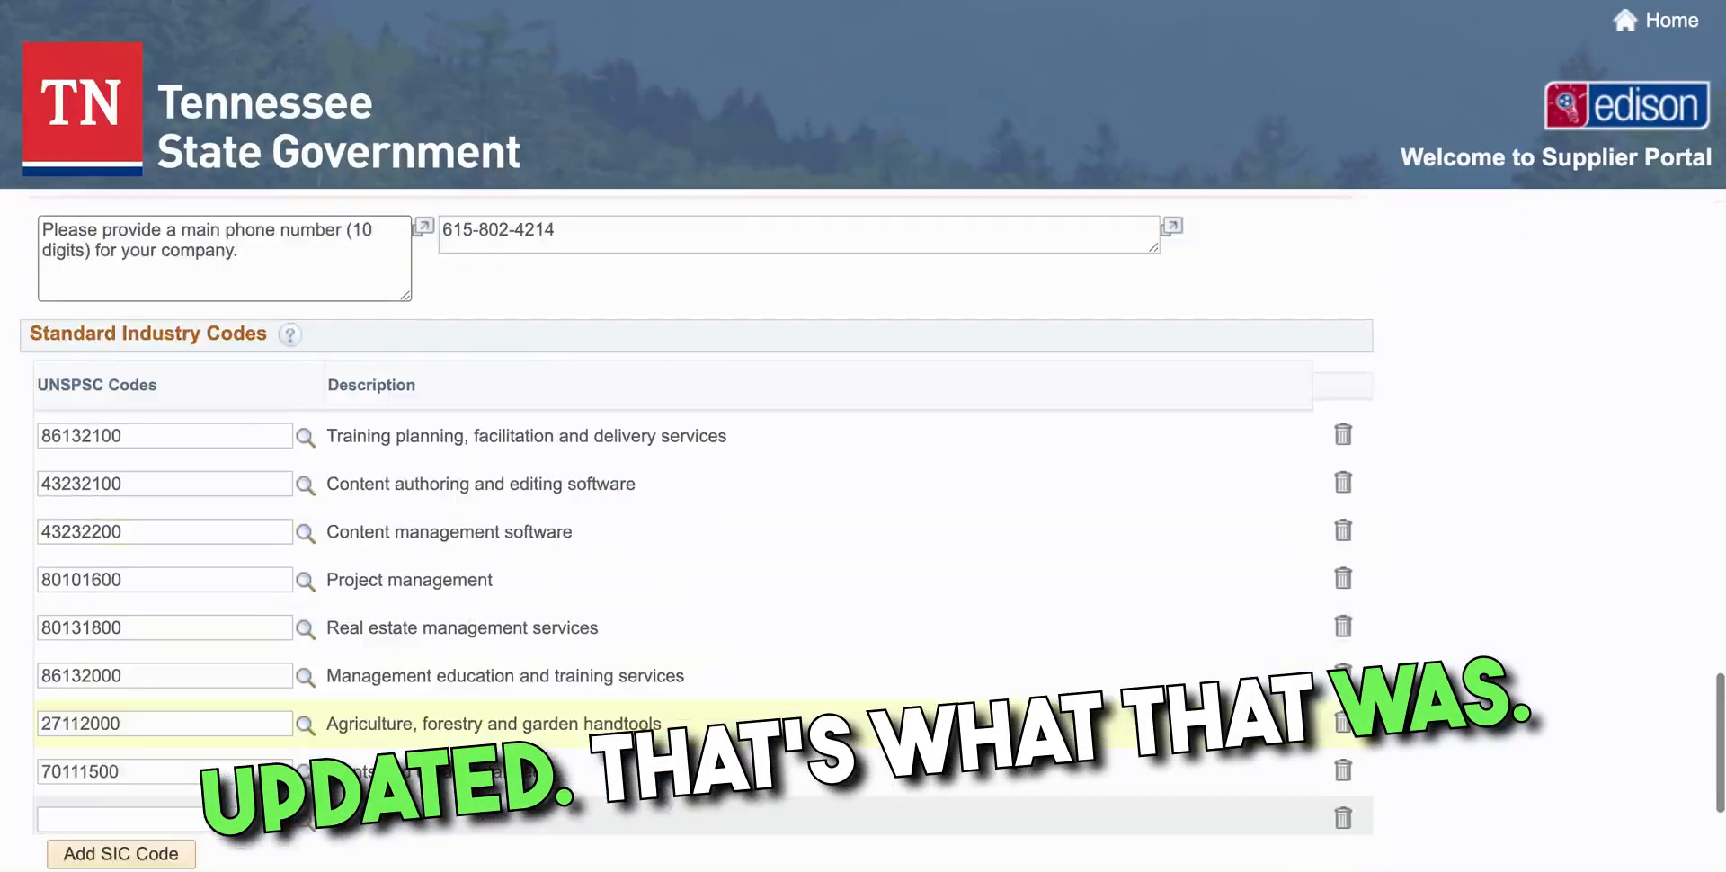
scroll(654, 608, "up", 20)
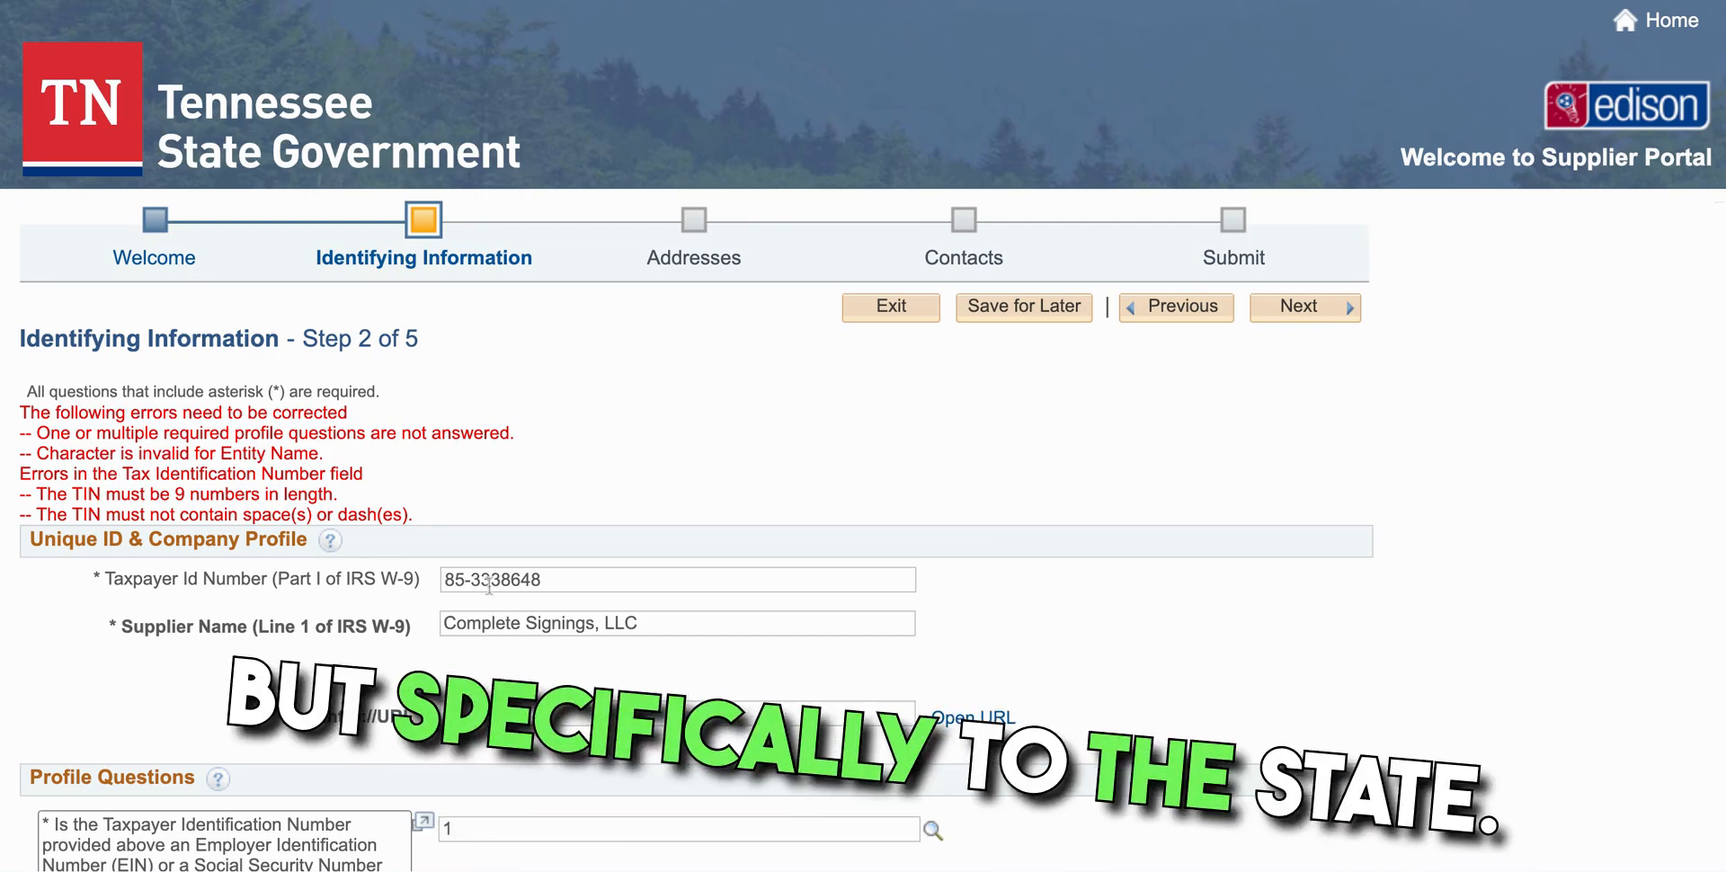
Remove the dash from the Taxpayer Id and the comma from the Supplier Name
left_click(467, 580)
key("BackSpace")
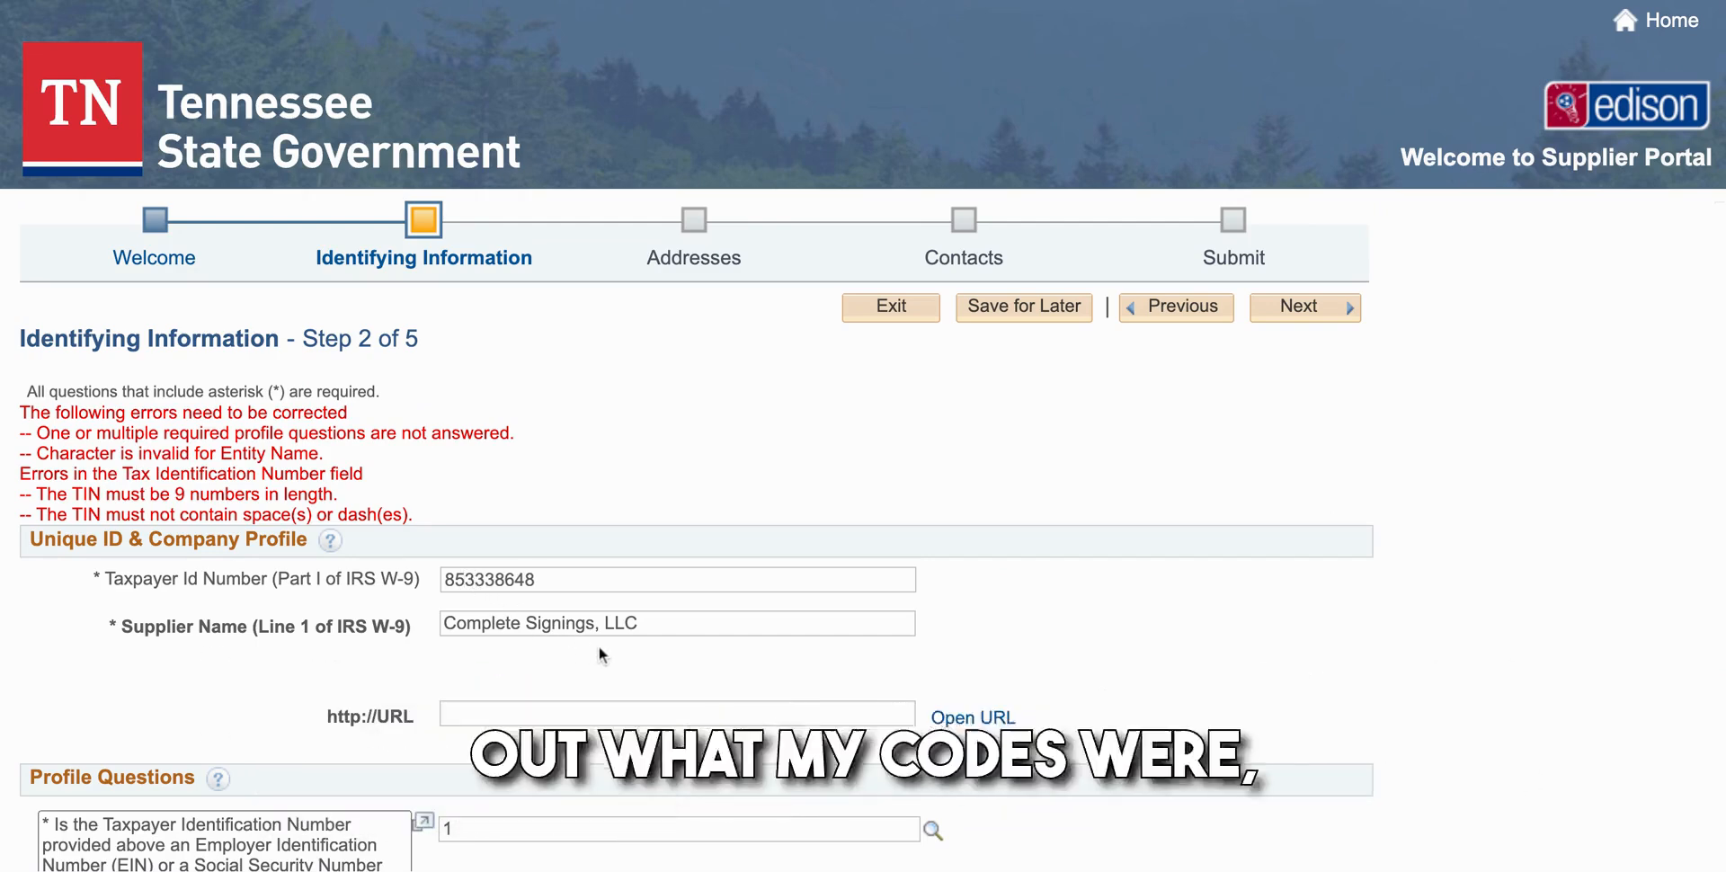
key("BackSpace")
Open the full choice list for the Products/Services Offered question
scroll(618, 629, "down", 5)
scroll(863, 530, "down", 4)
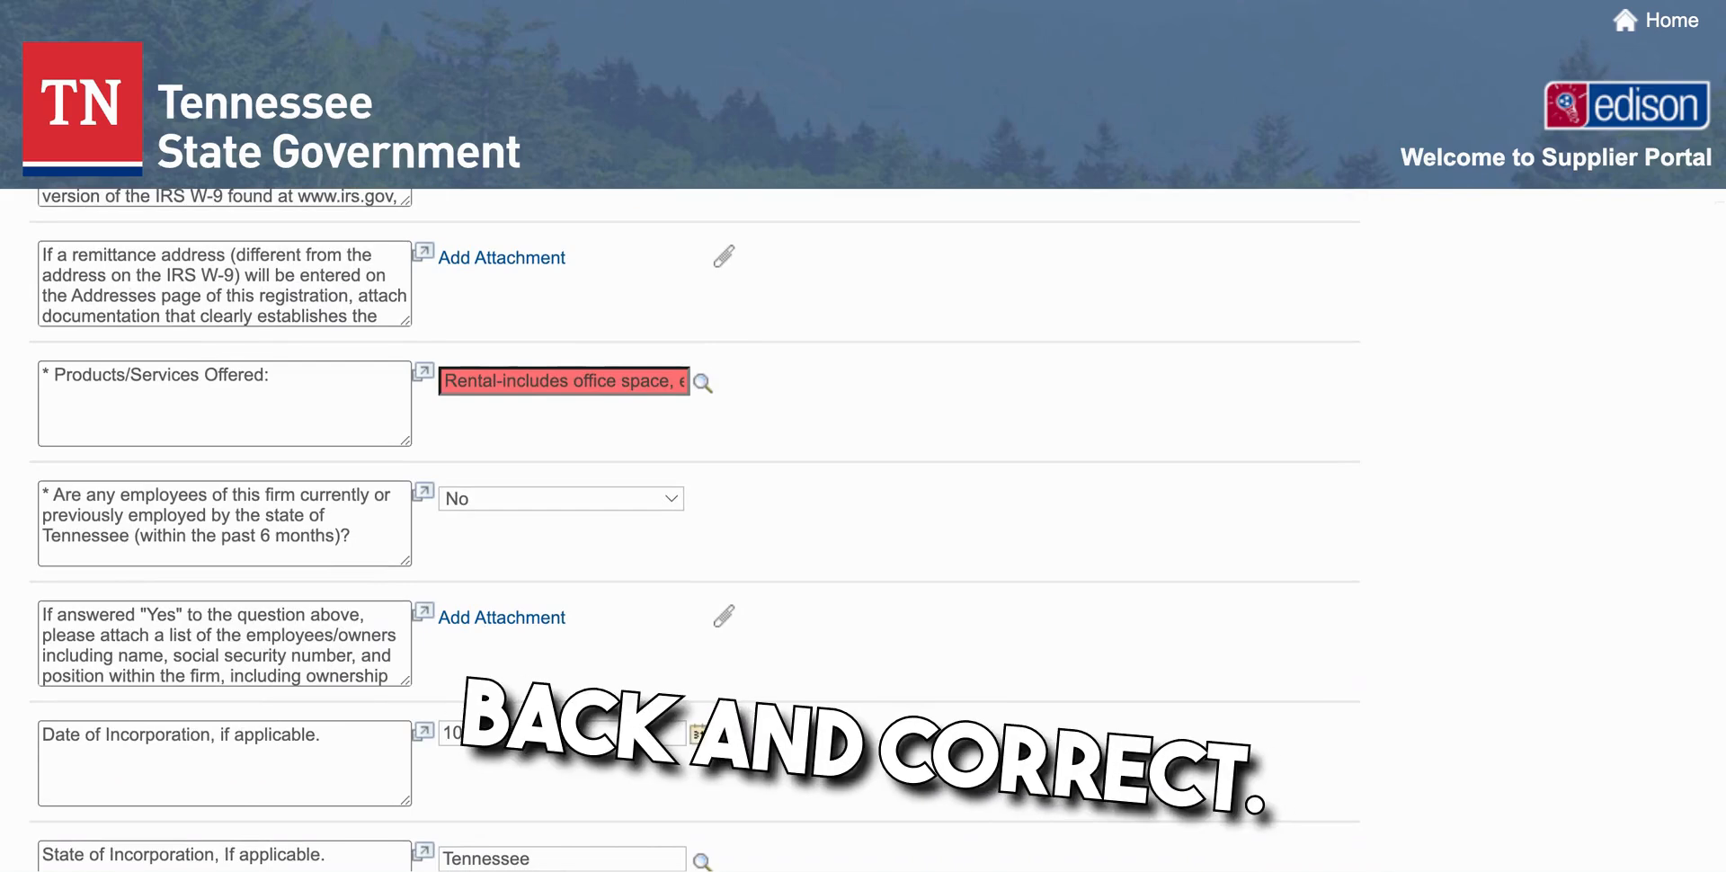
scroll(862, 530, "down", 1)
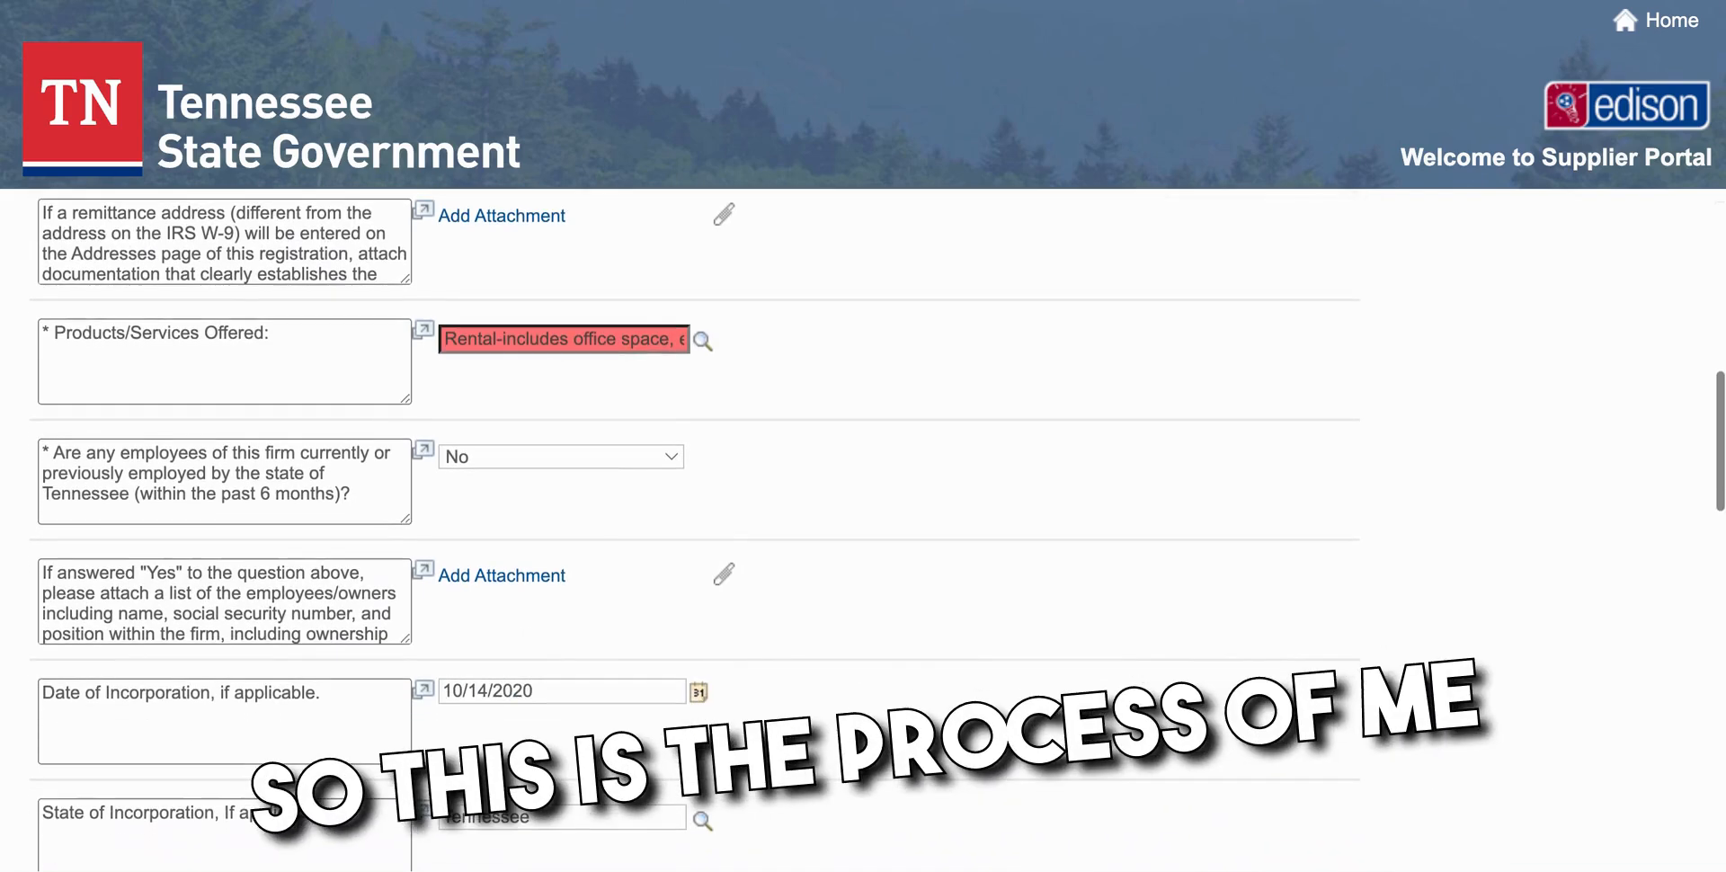
left_click(702, 341)
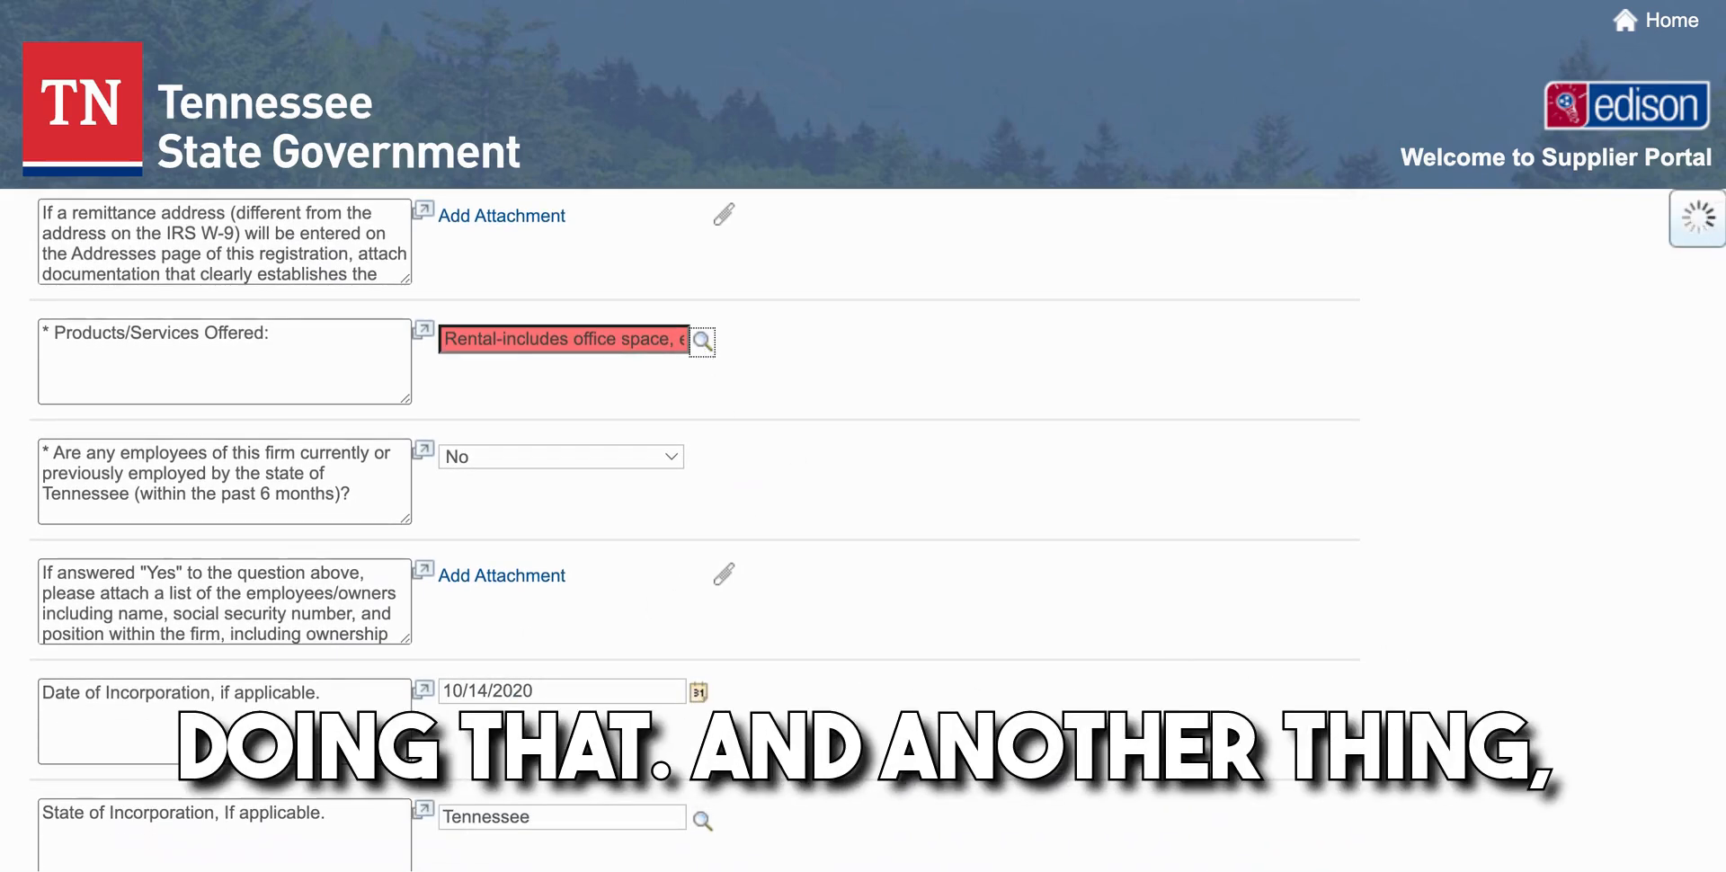
Tick 'Other- please explain in the comments section' in the choice list and return to the form
scroll(682, 457, "down", 3)
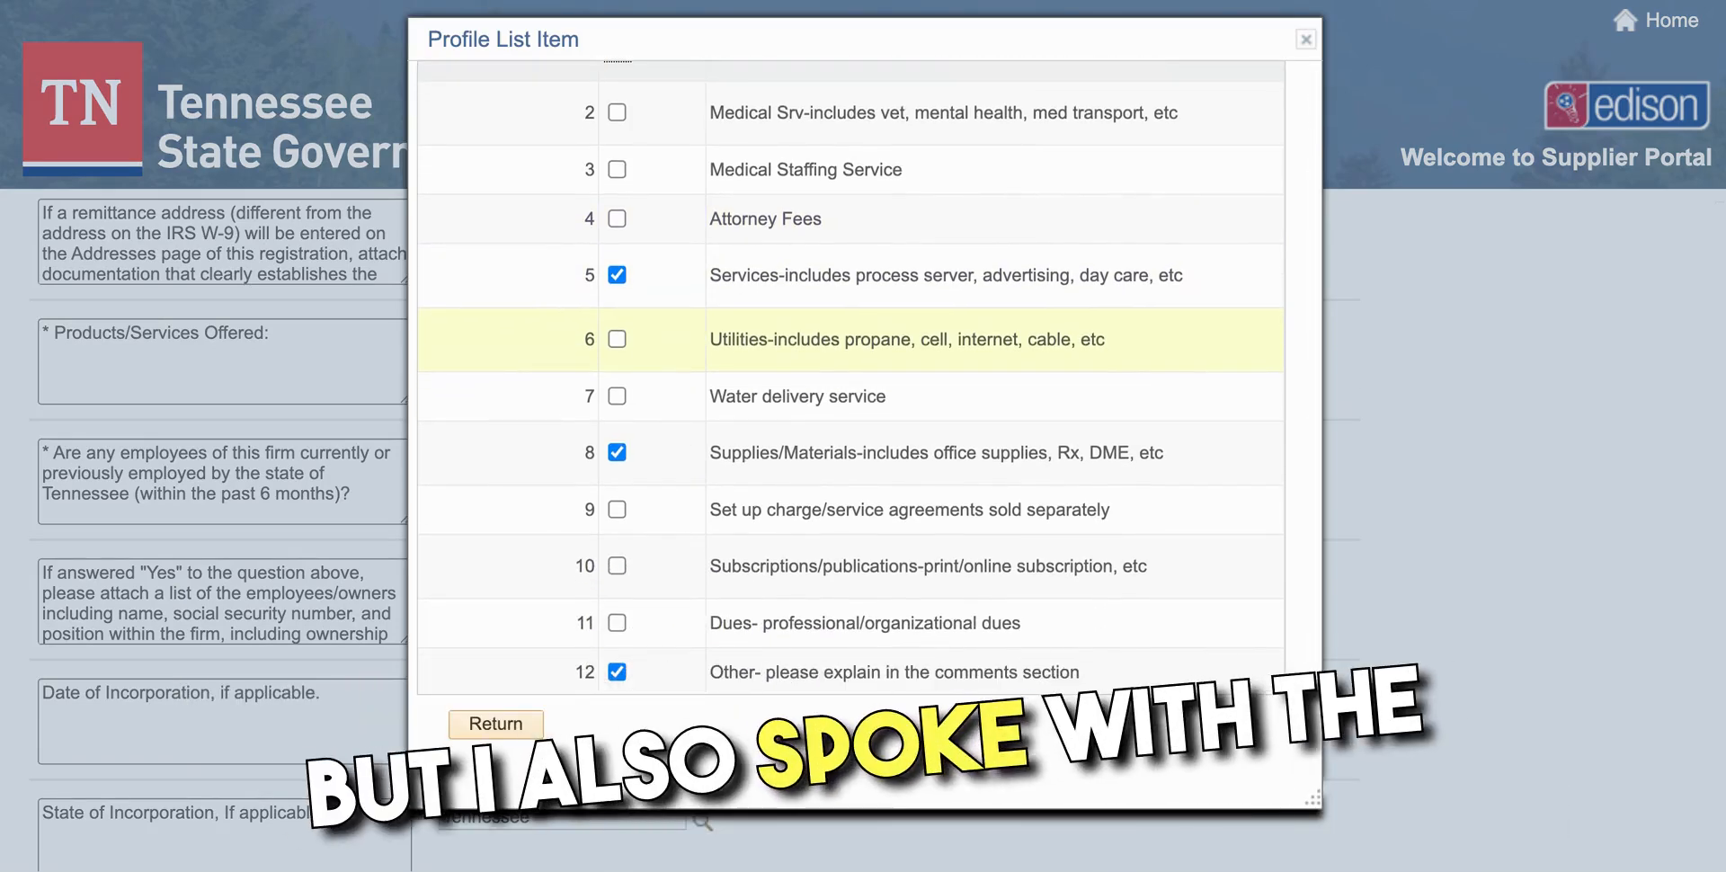
scroll(615, 672, "up", 2)
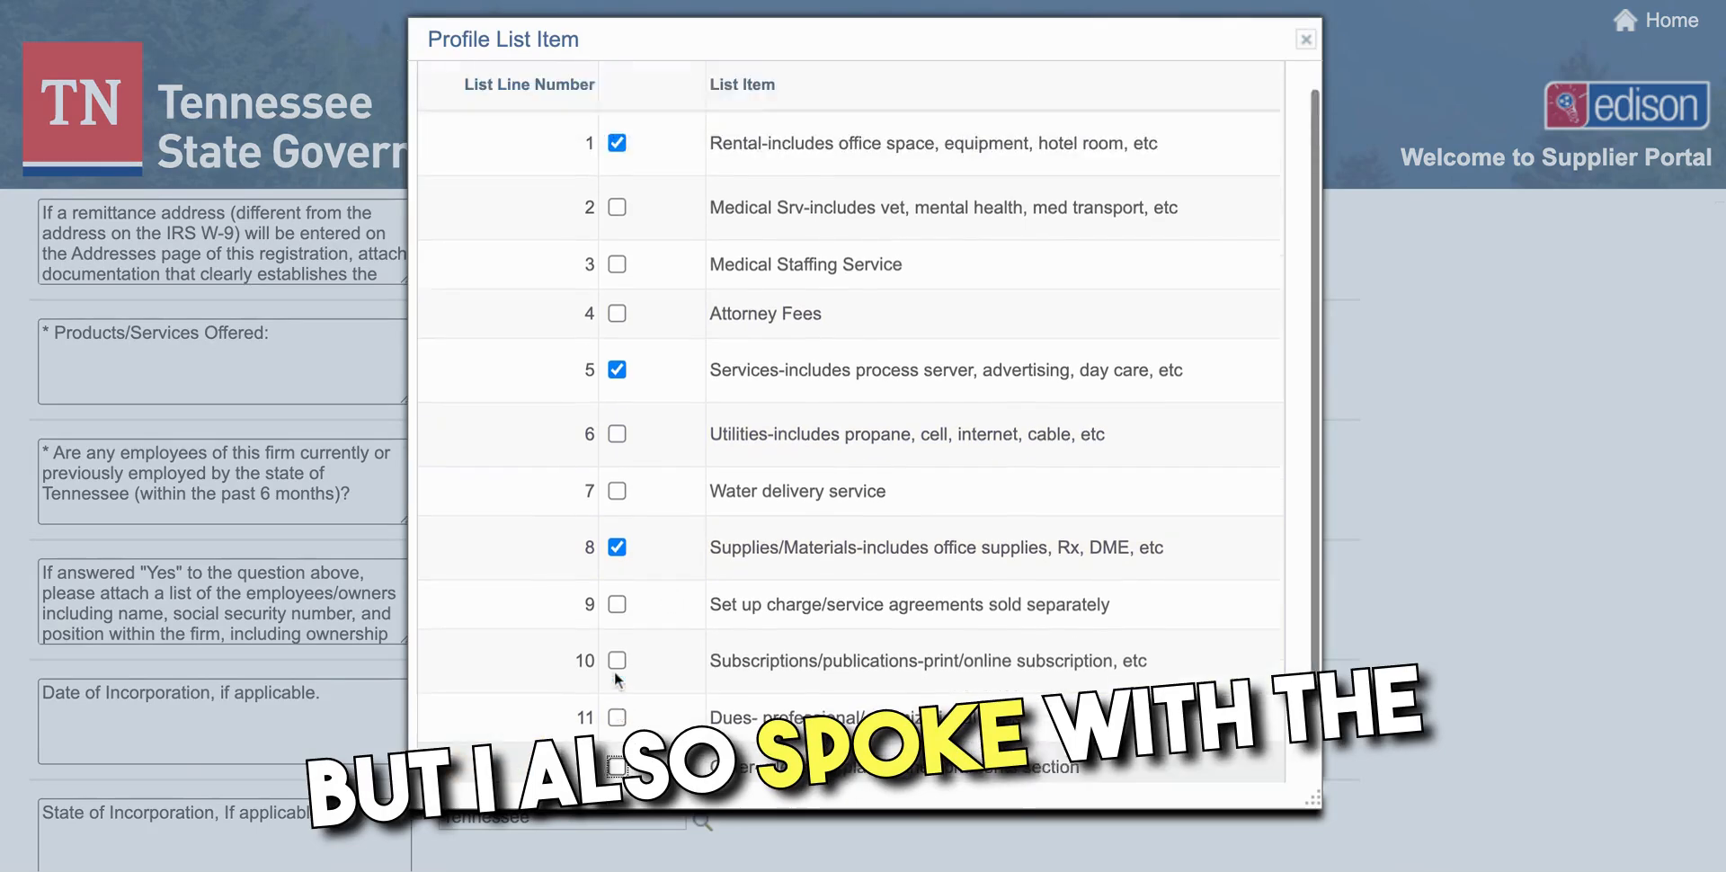
scroll(615, 672, "down", 2)
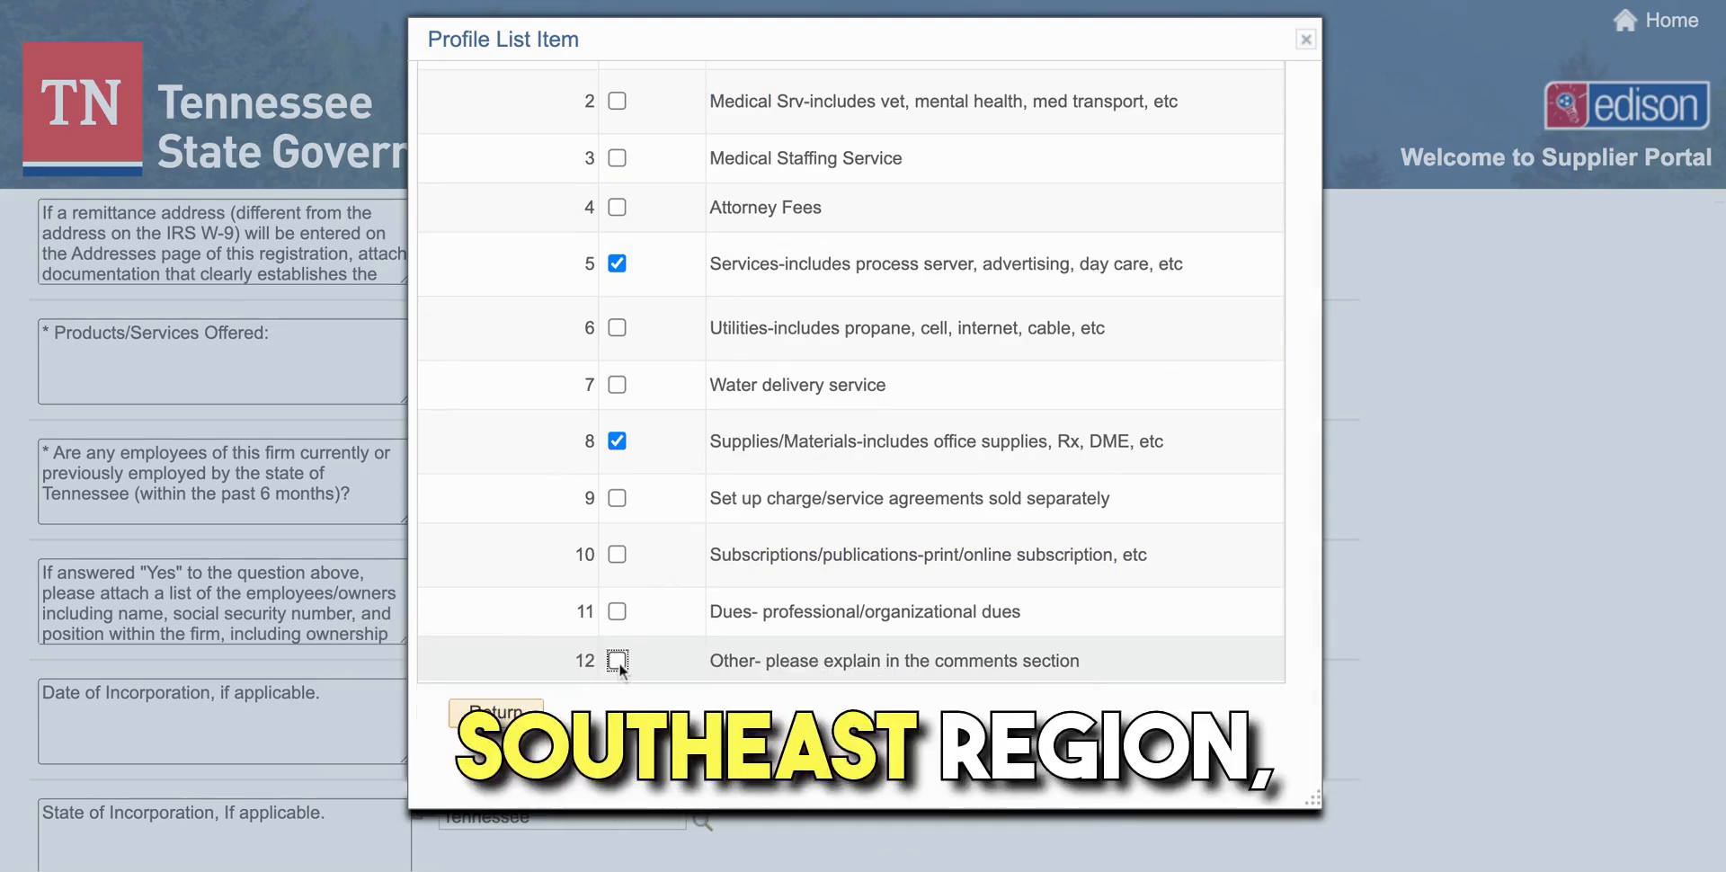
left_click(618, 661)
left_click(485, 719)
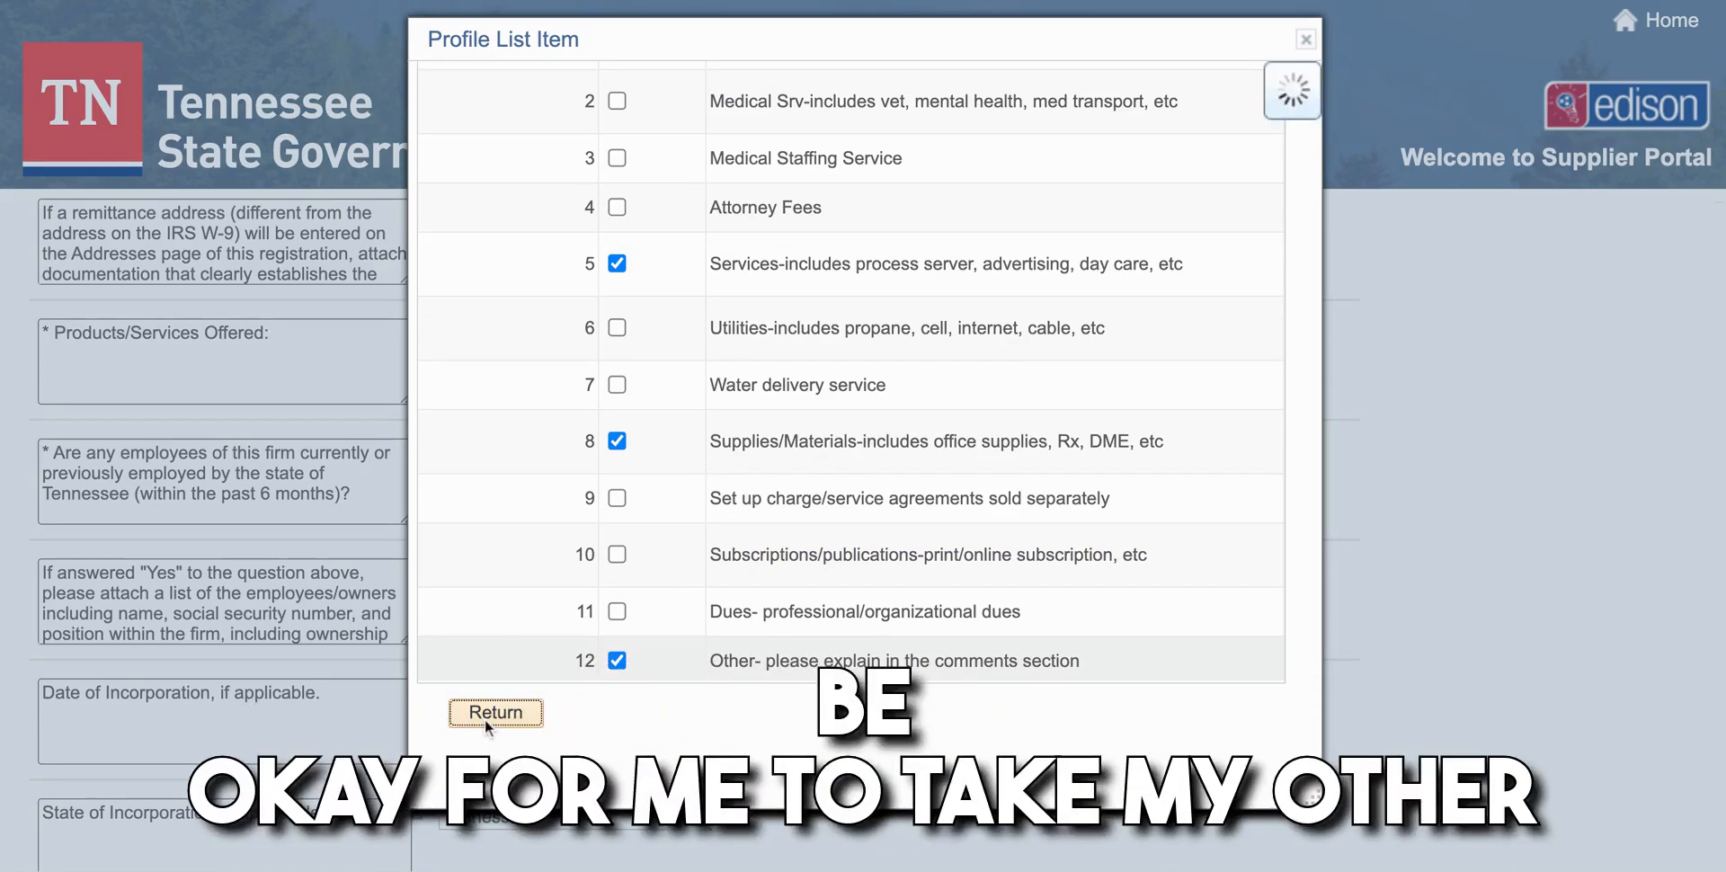
scroll(694, 528, "down", 8)
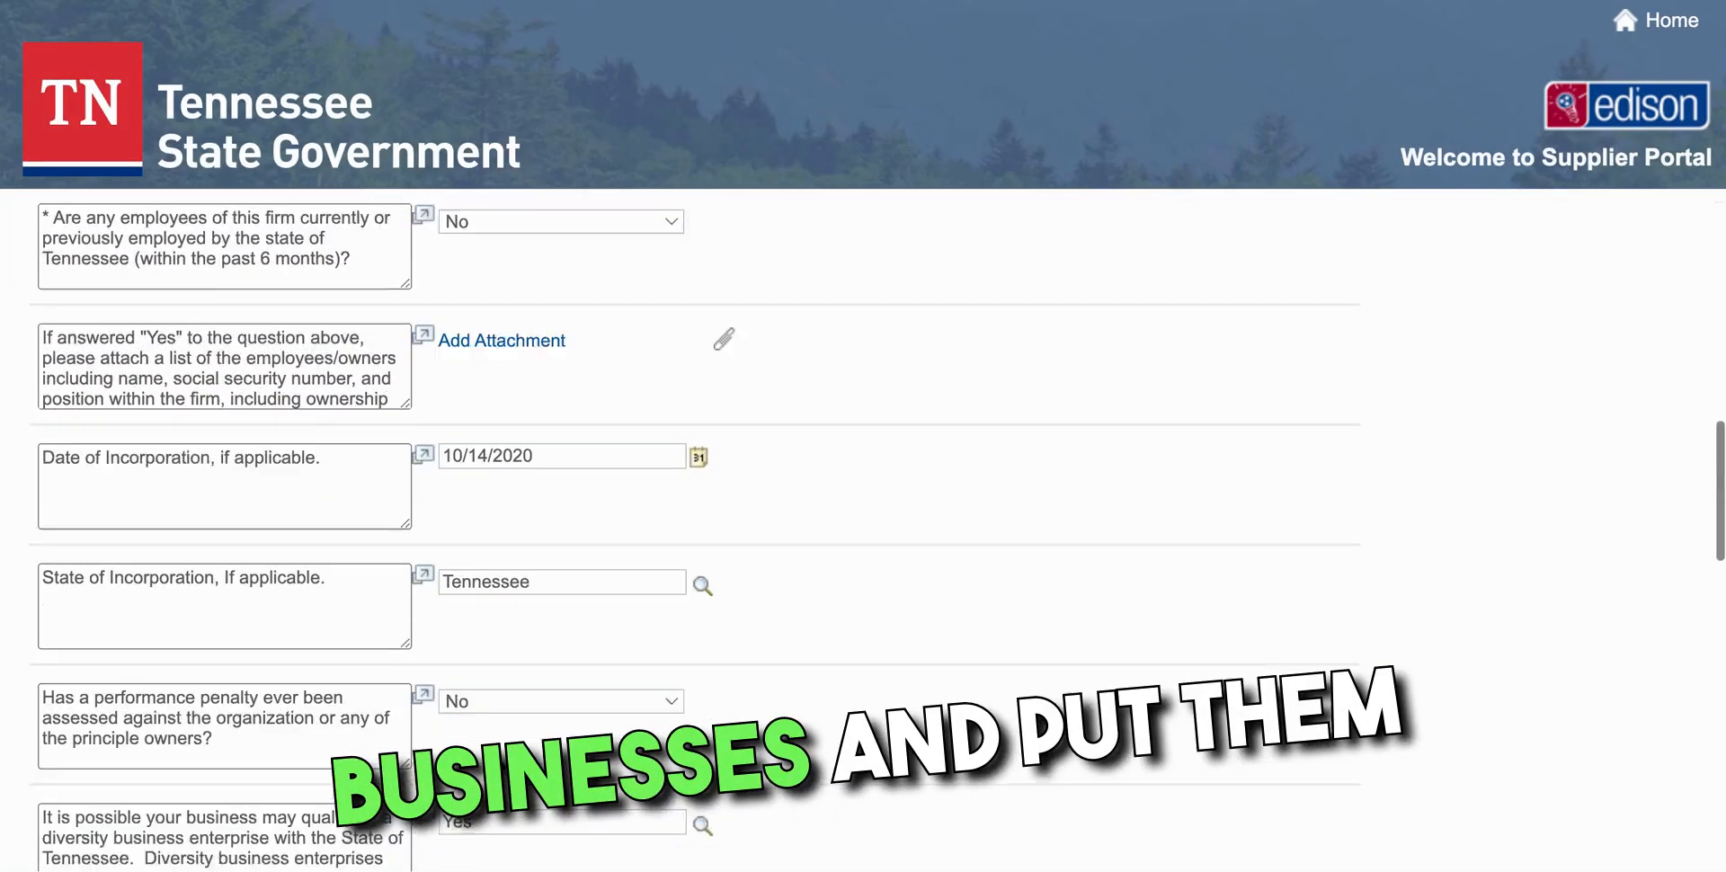
scroll(694, 530, "down", 10)
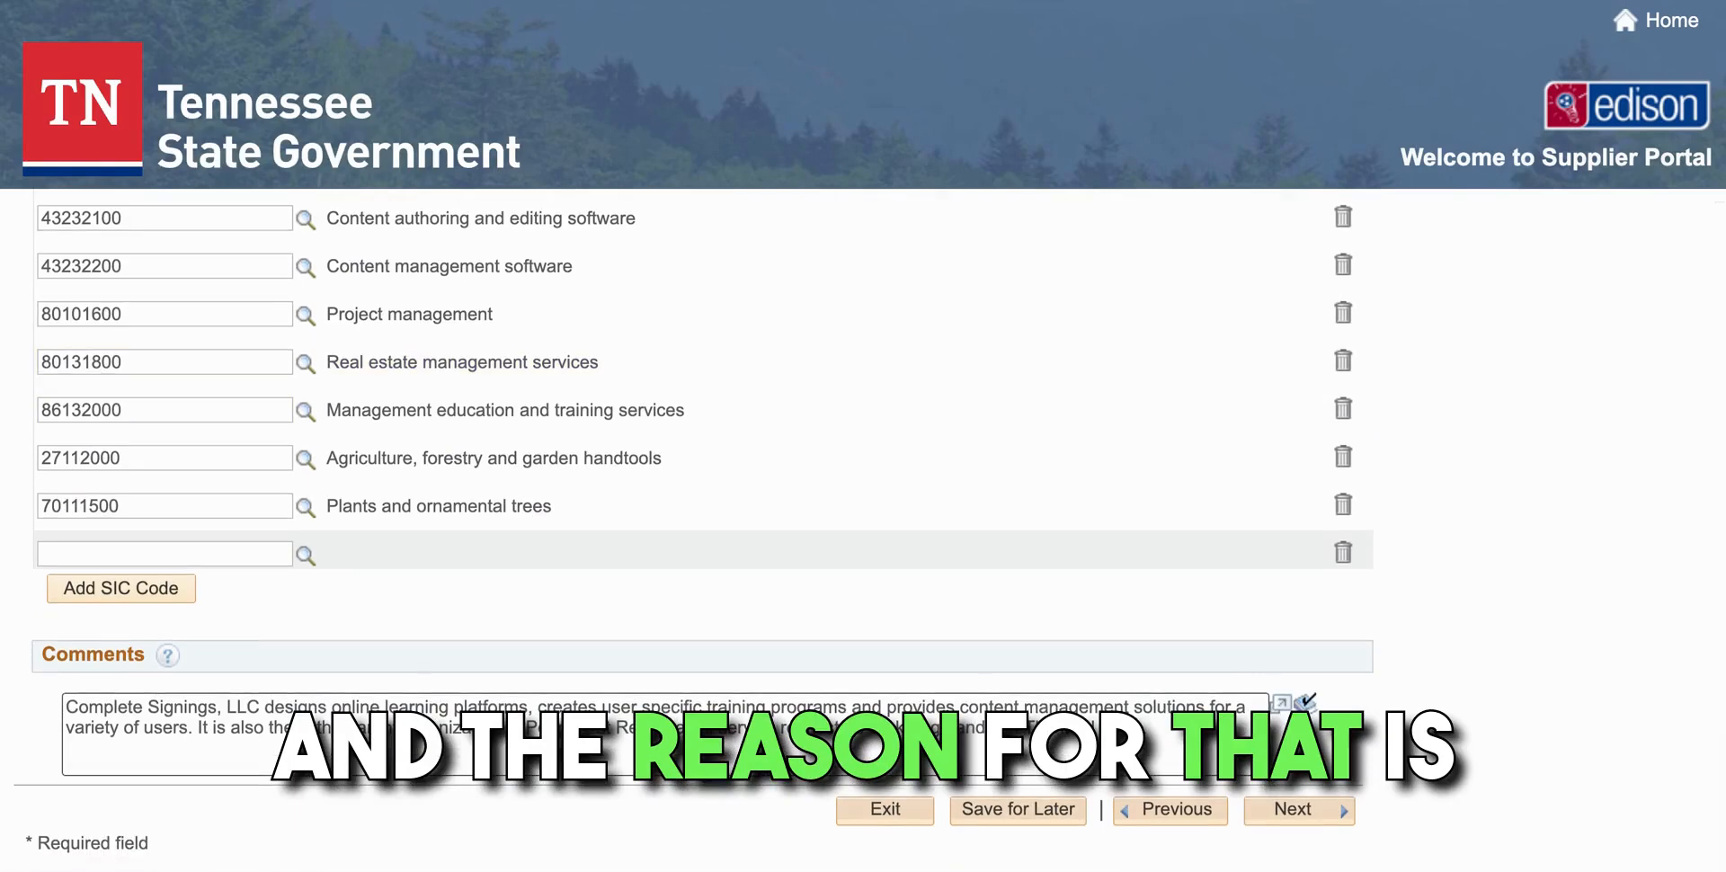
scroll(396, 333, "up", 2)
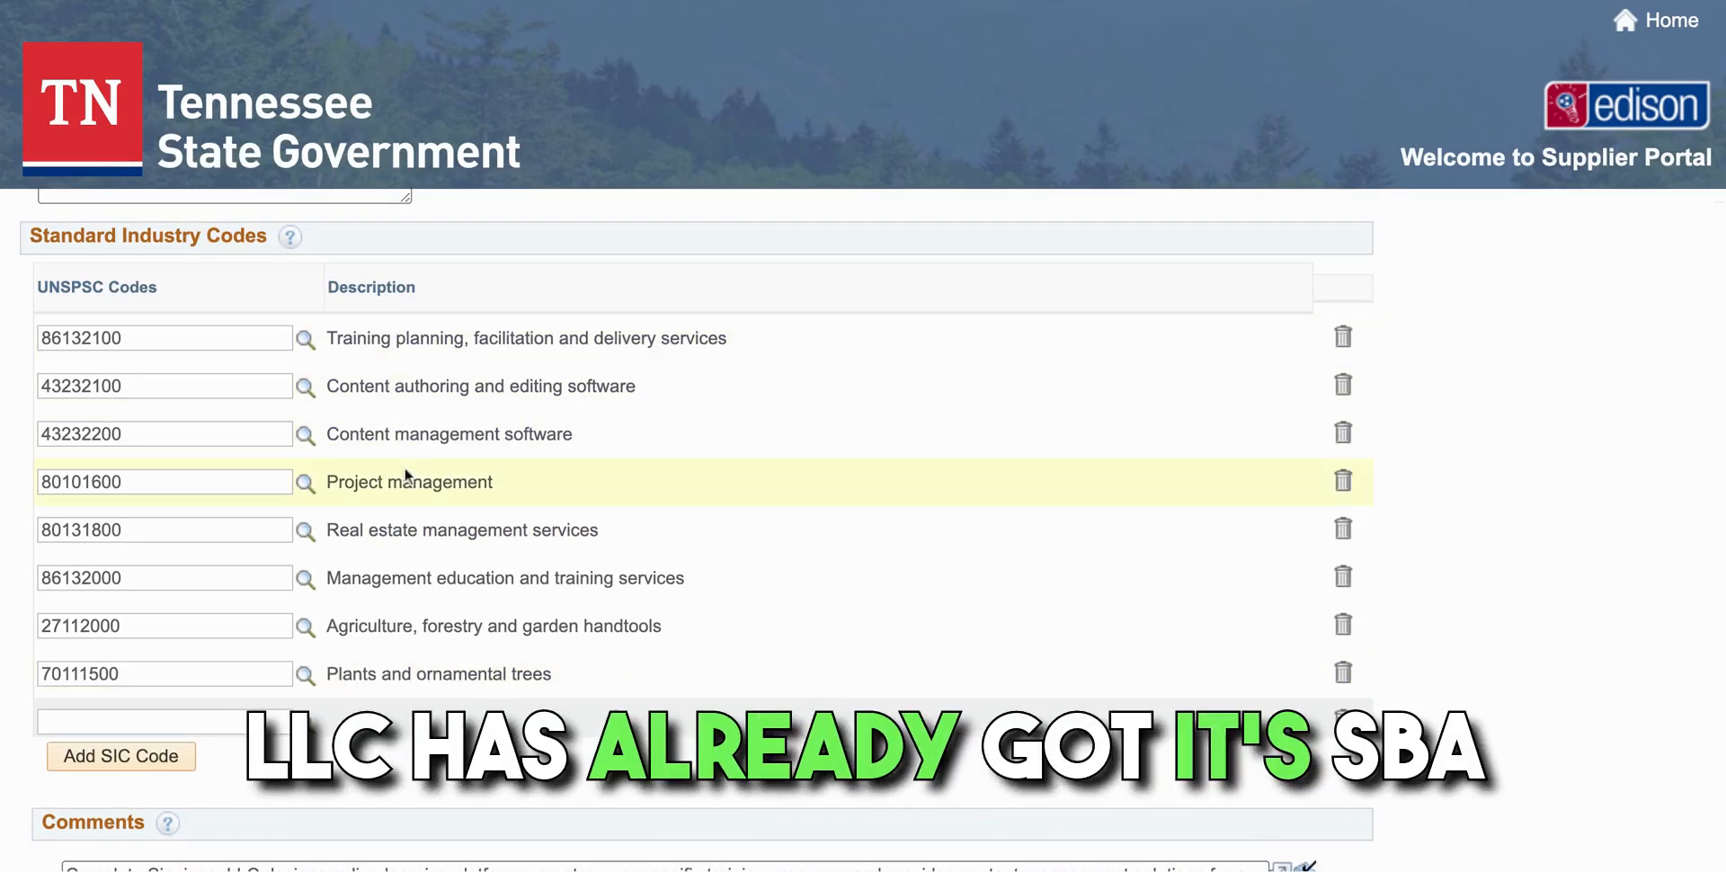
Try to advance and dismiss the resulting Comments length error
scroll(417, 665, "down", 2)
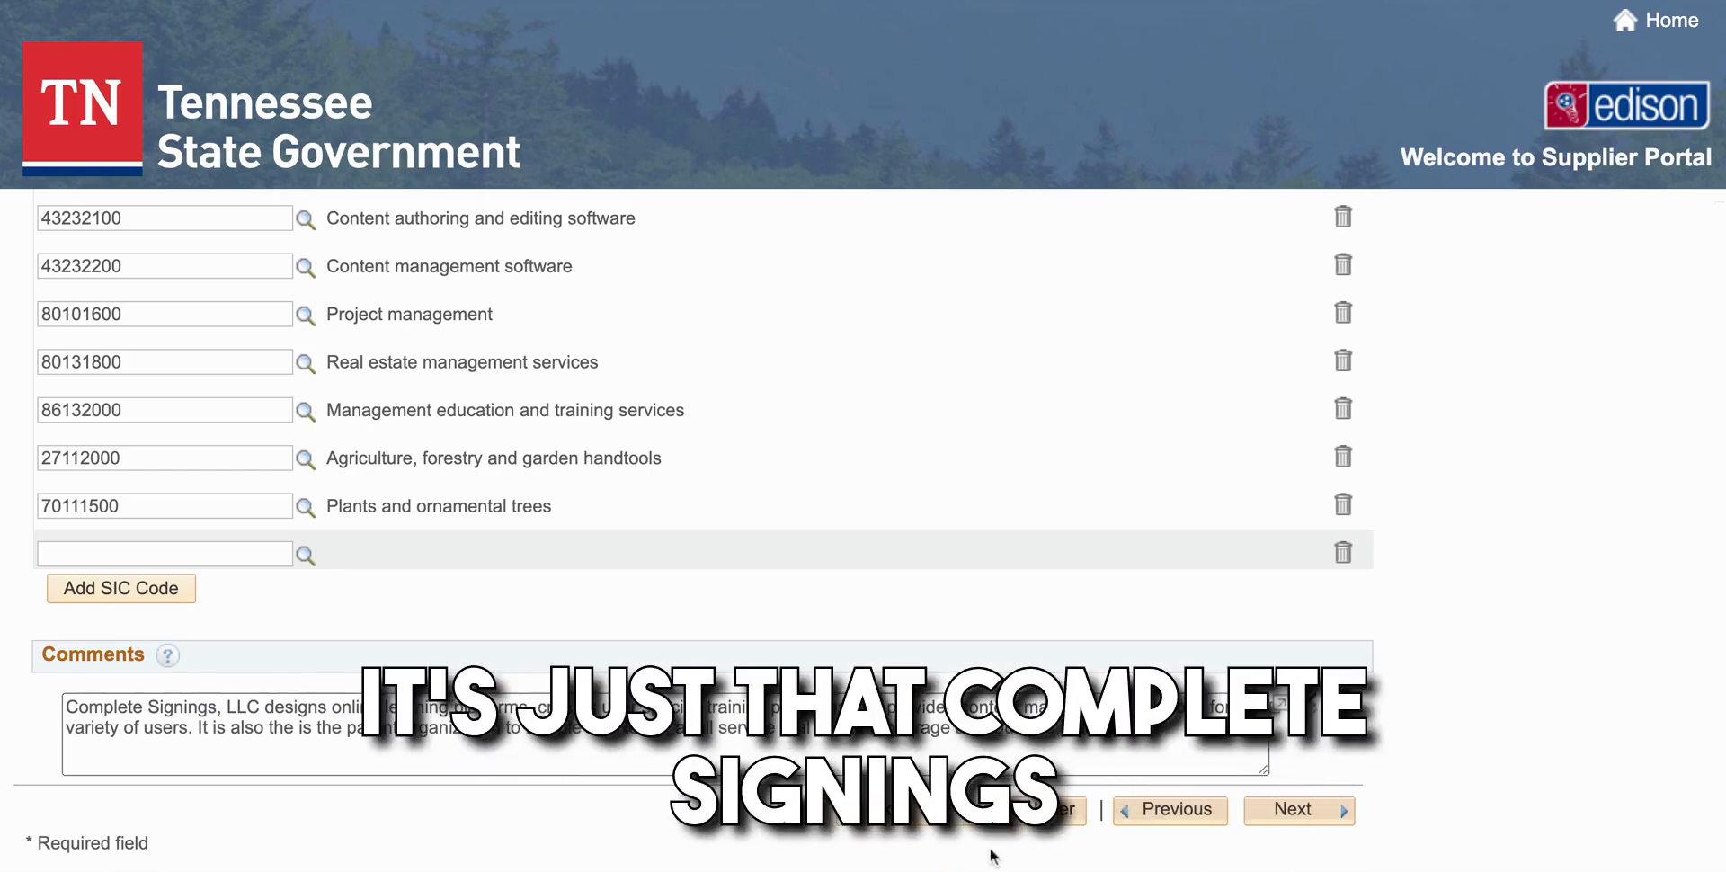
left_click(1294, 822)
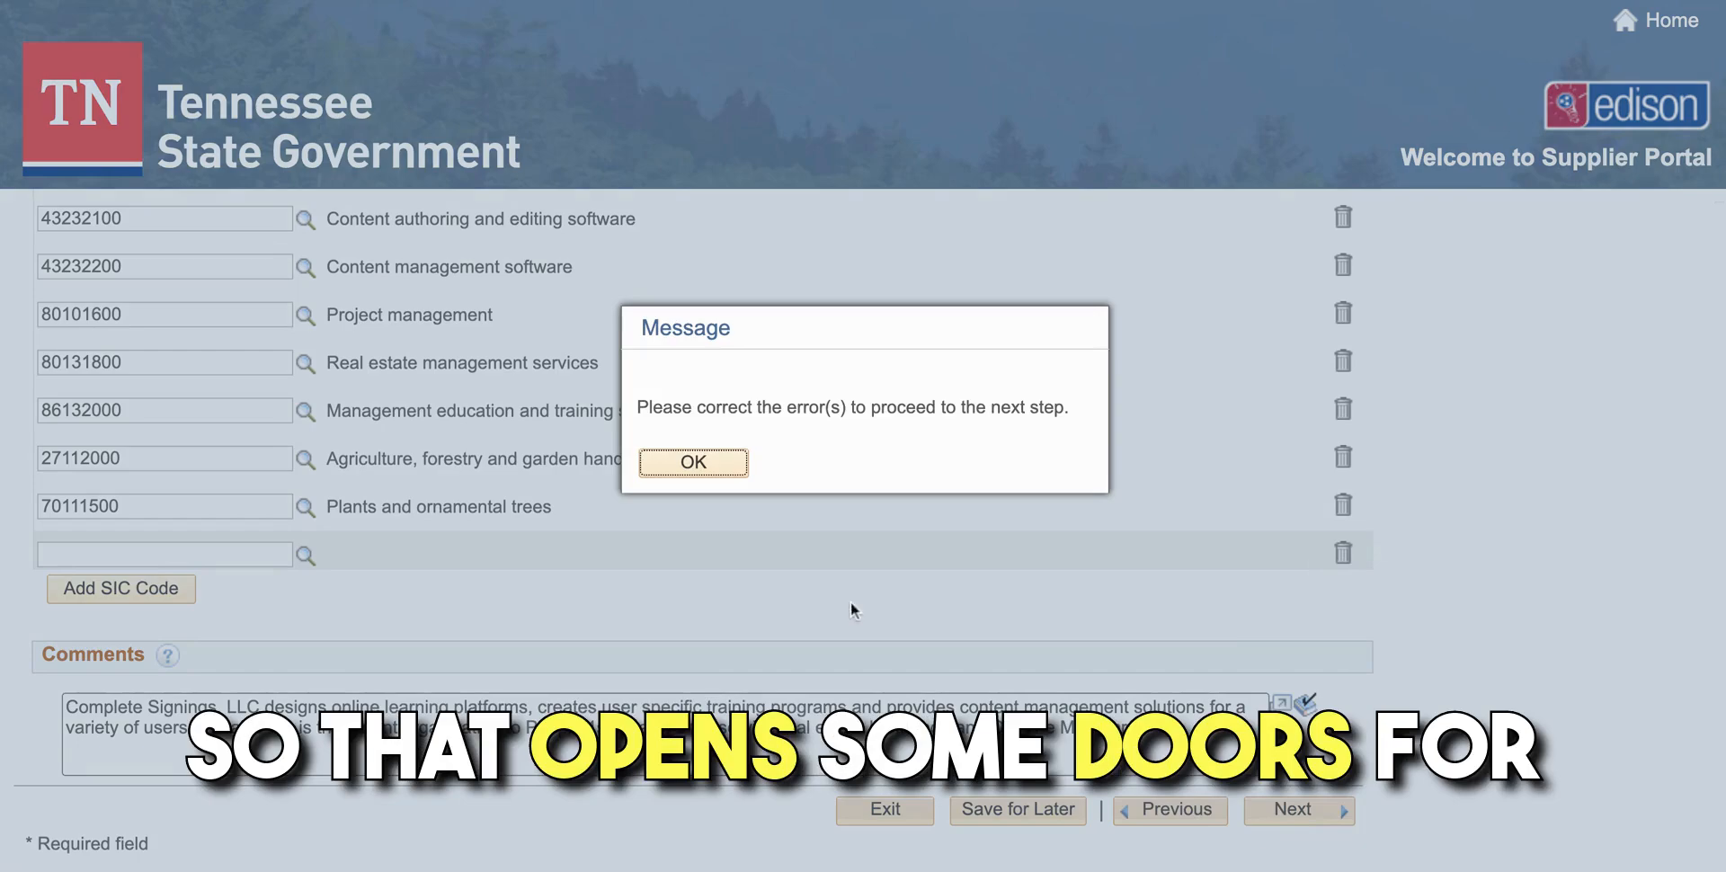
left_click(665, 462)
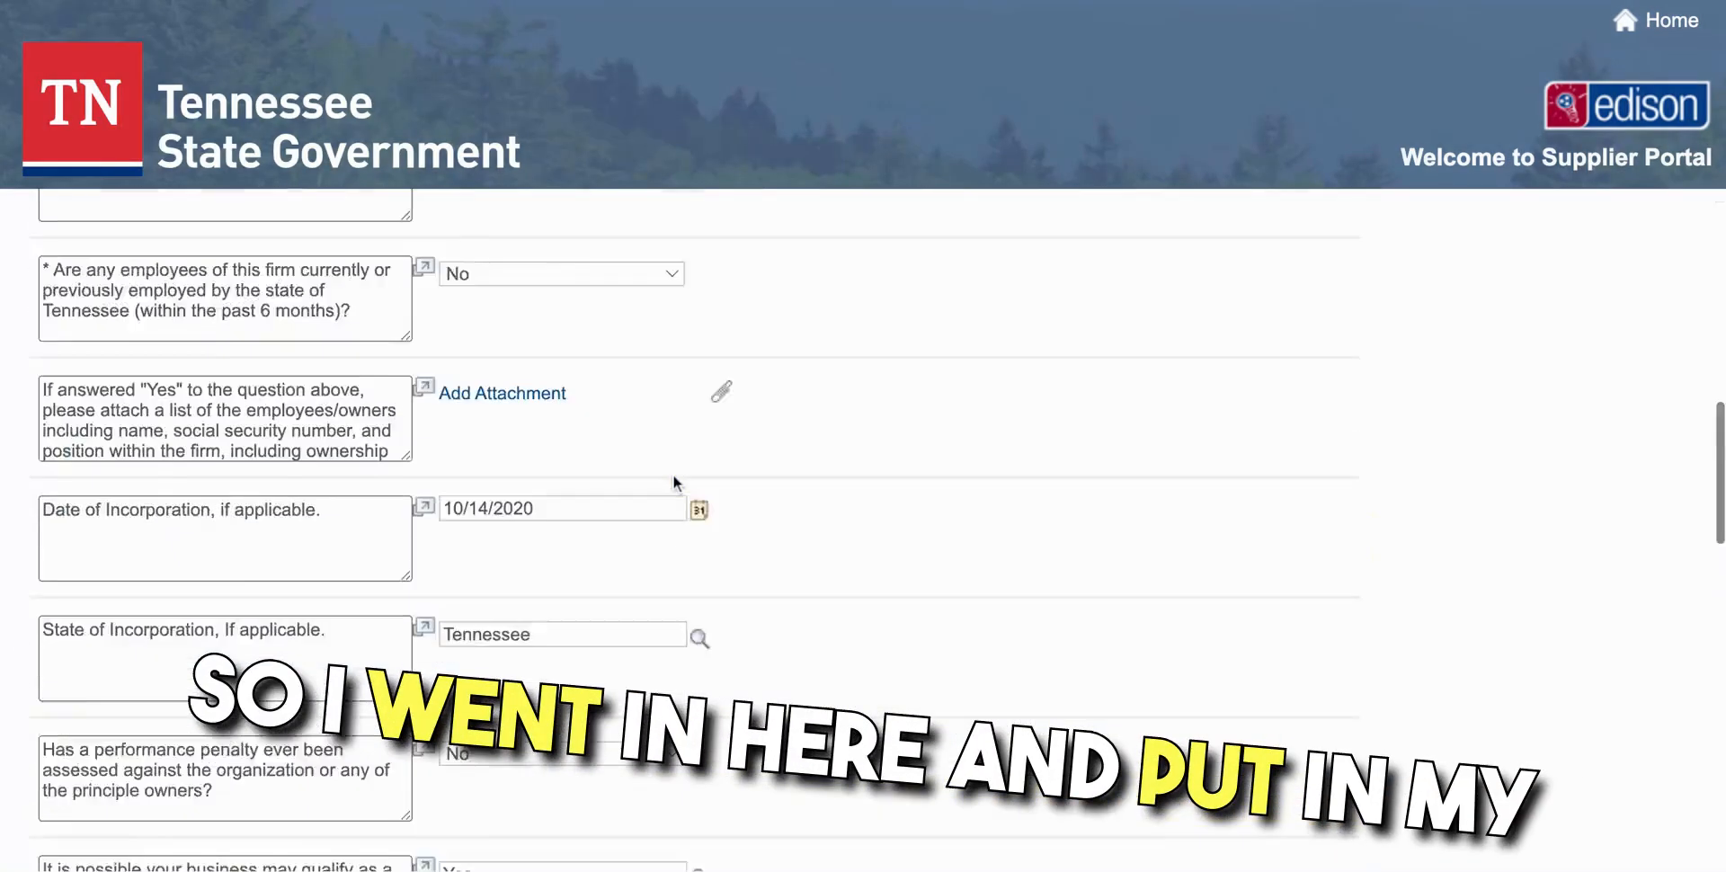
Delete 'creates user specific training programs' from the Comments and proceed to the Addresses step
scroll(672, 473, "up", 10)
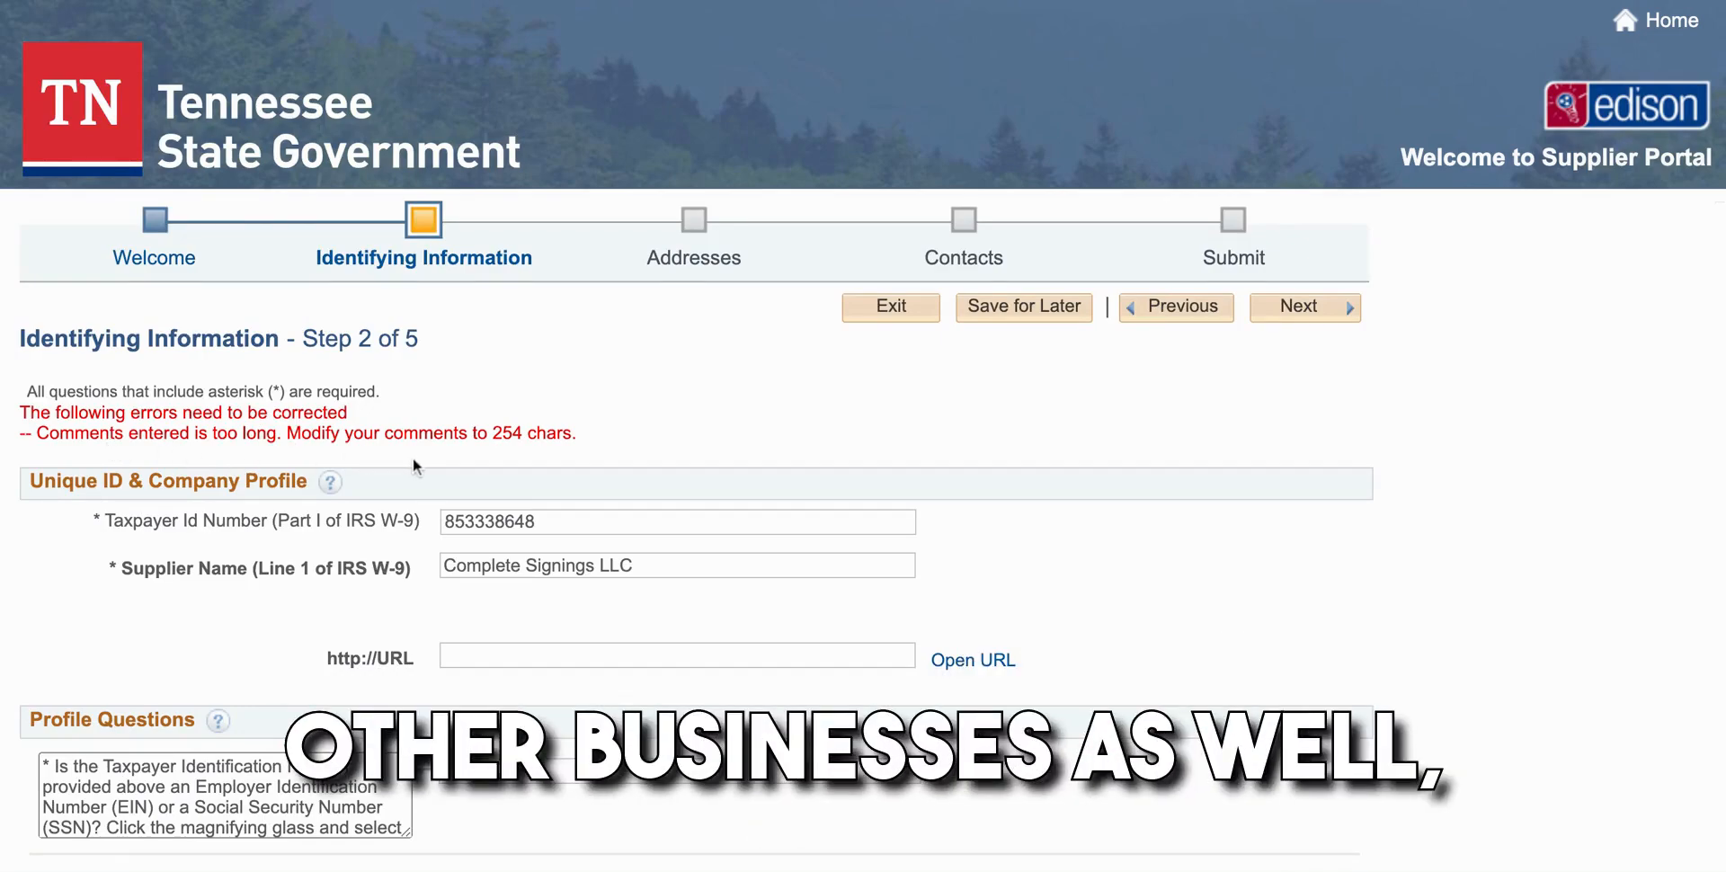
scroll(412, 460, "down", 20)
scroll(413, 457, "down", 1)
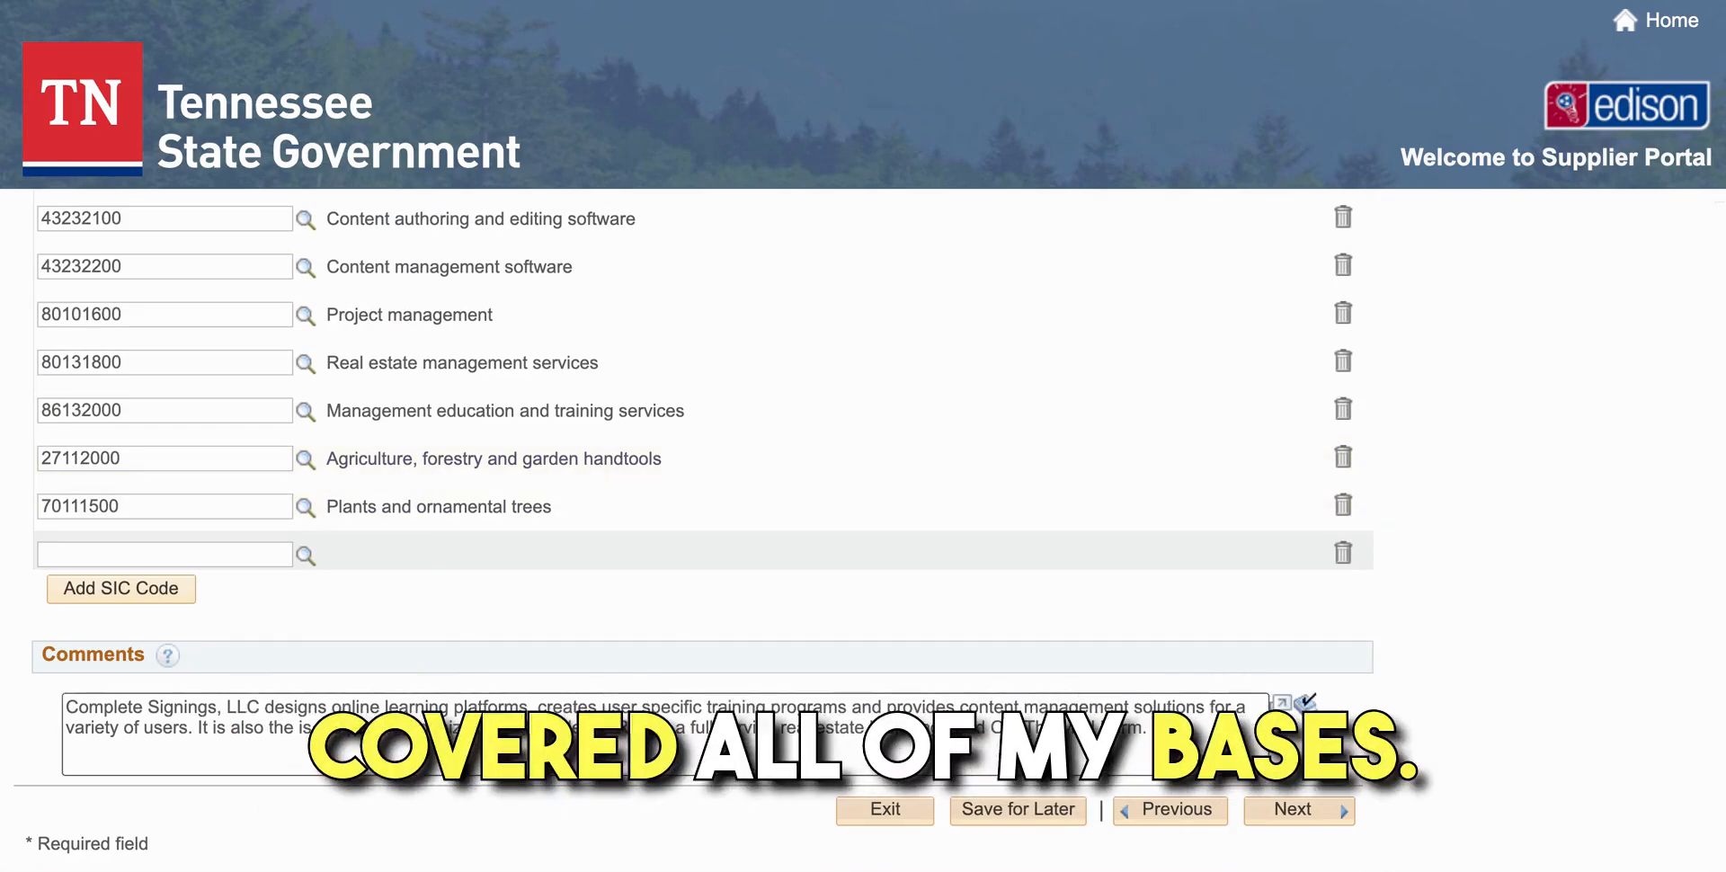
left_click_drag(532, 709, 886, 709)
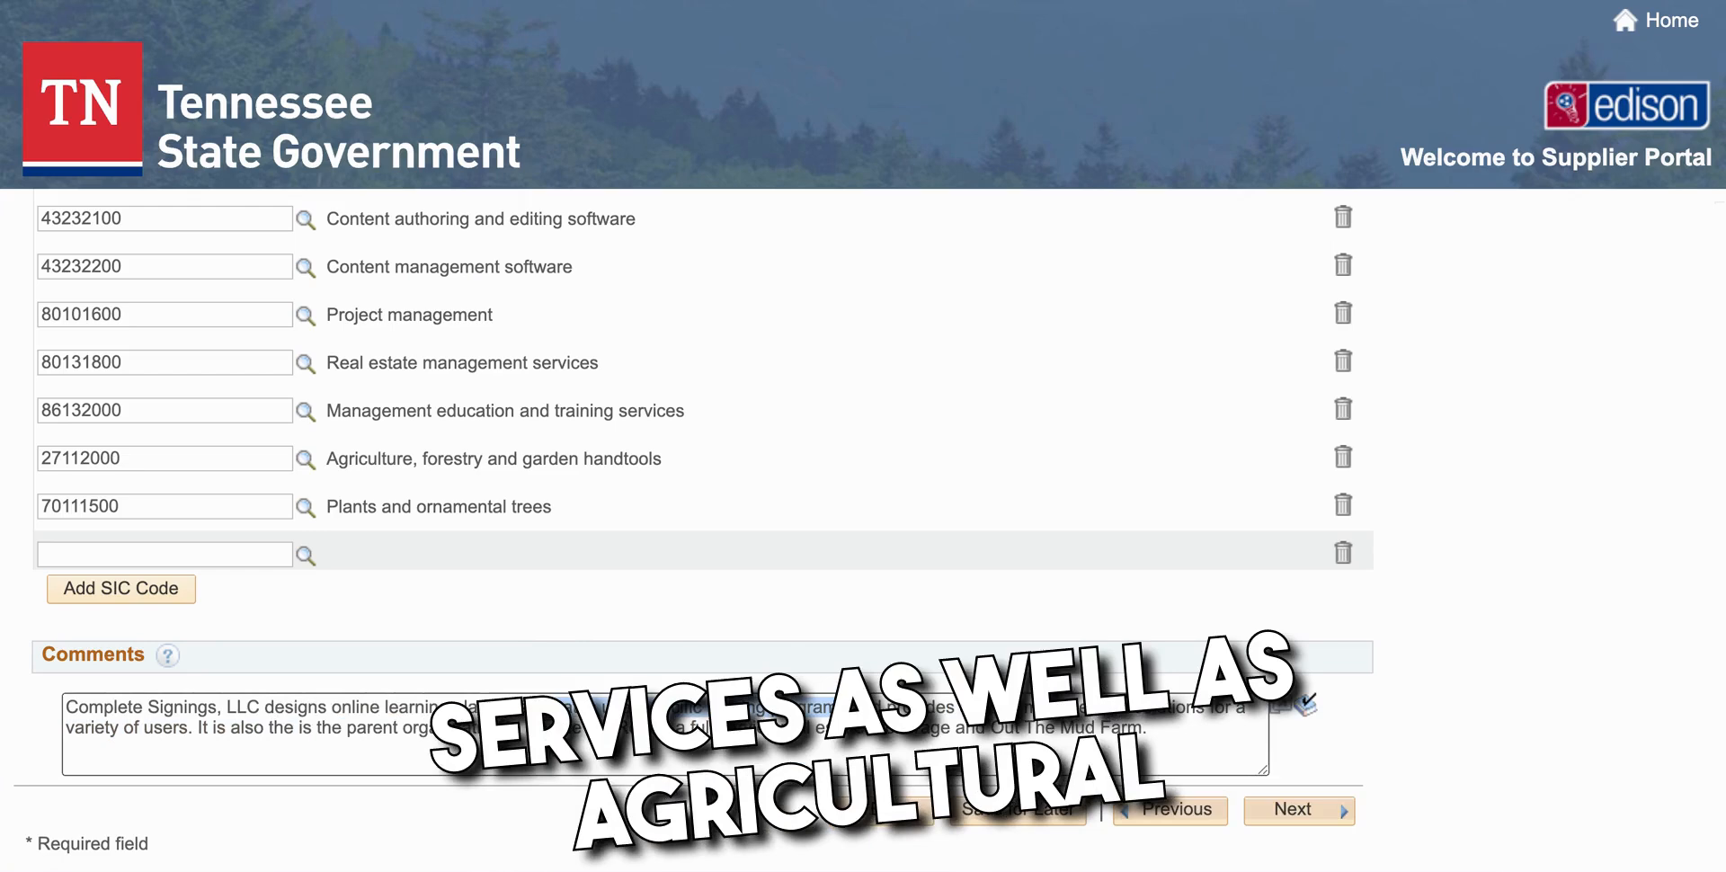
key("BackSpace")
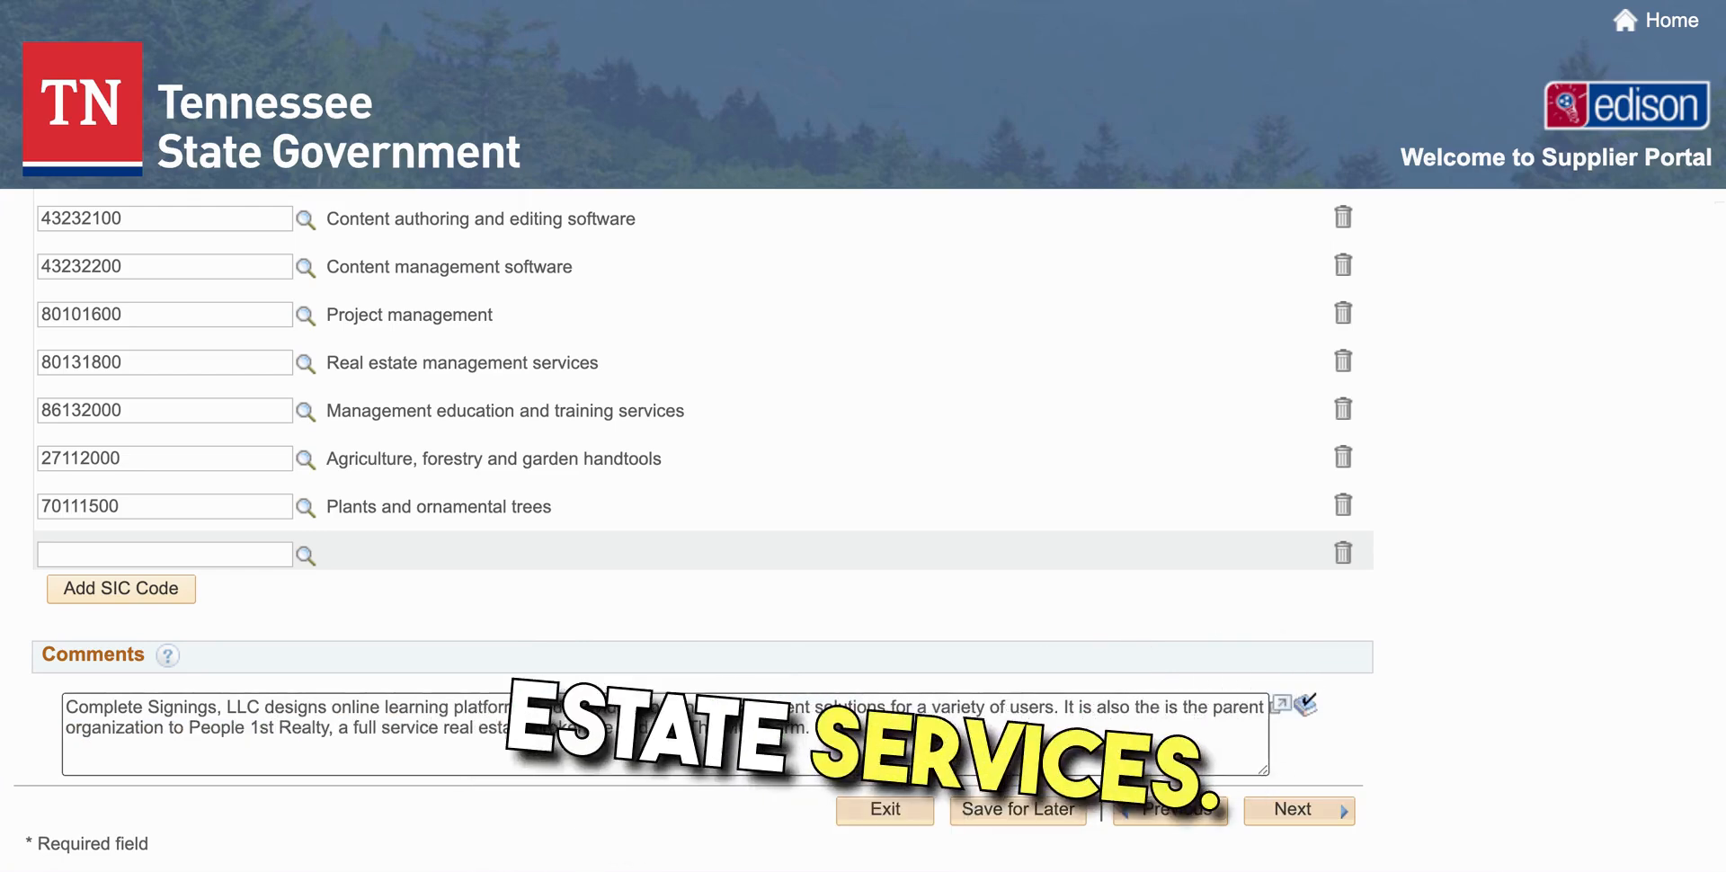
left_click(1305, 812)
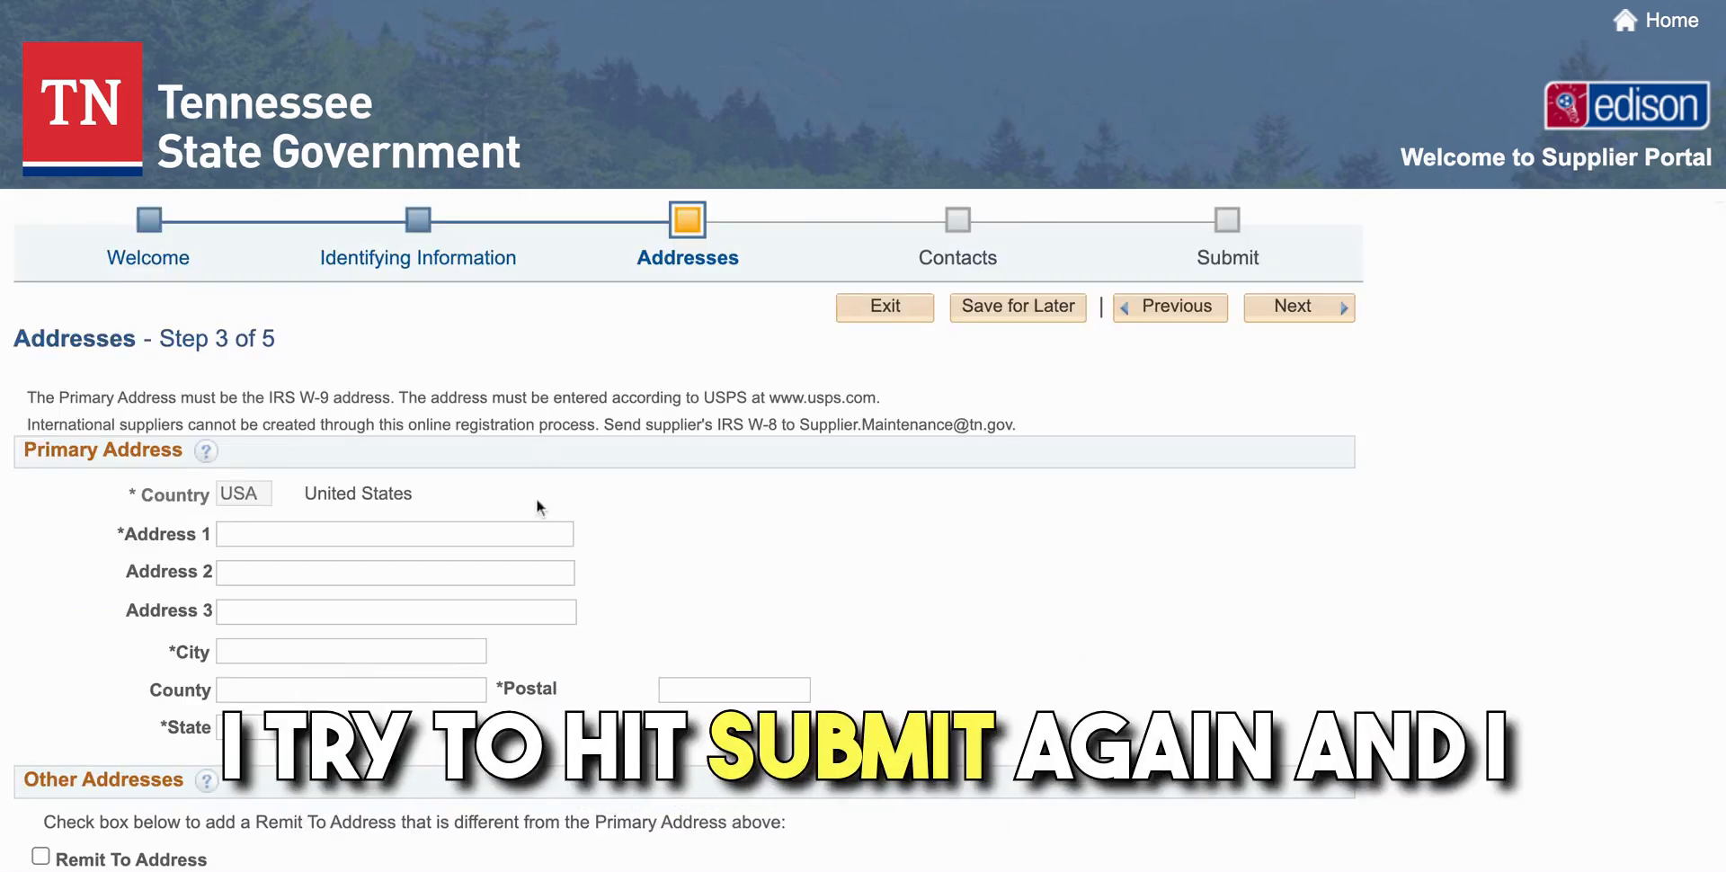
Enter the primary street address and city, and correct the postal code
left_click(299, 533)
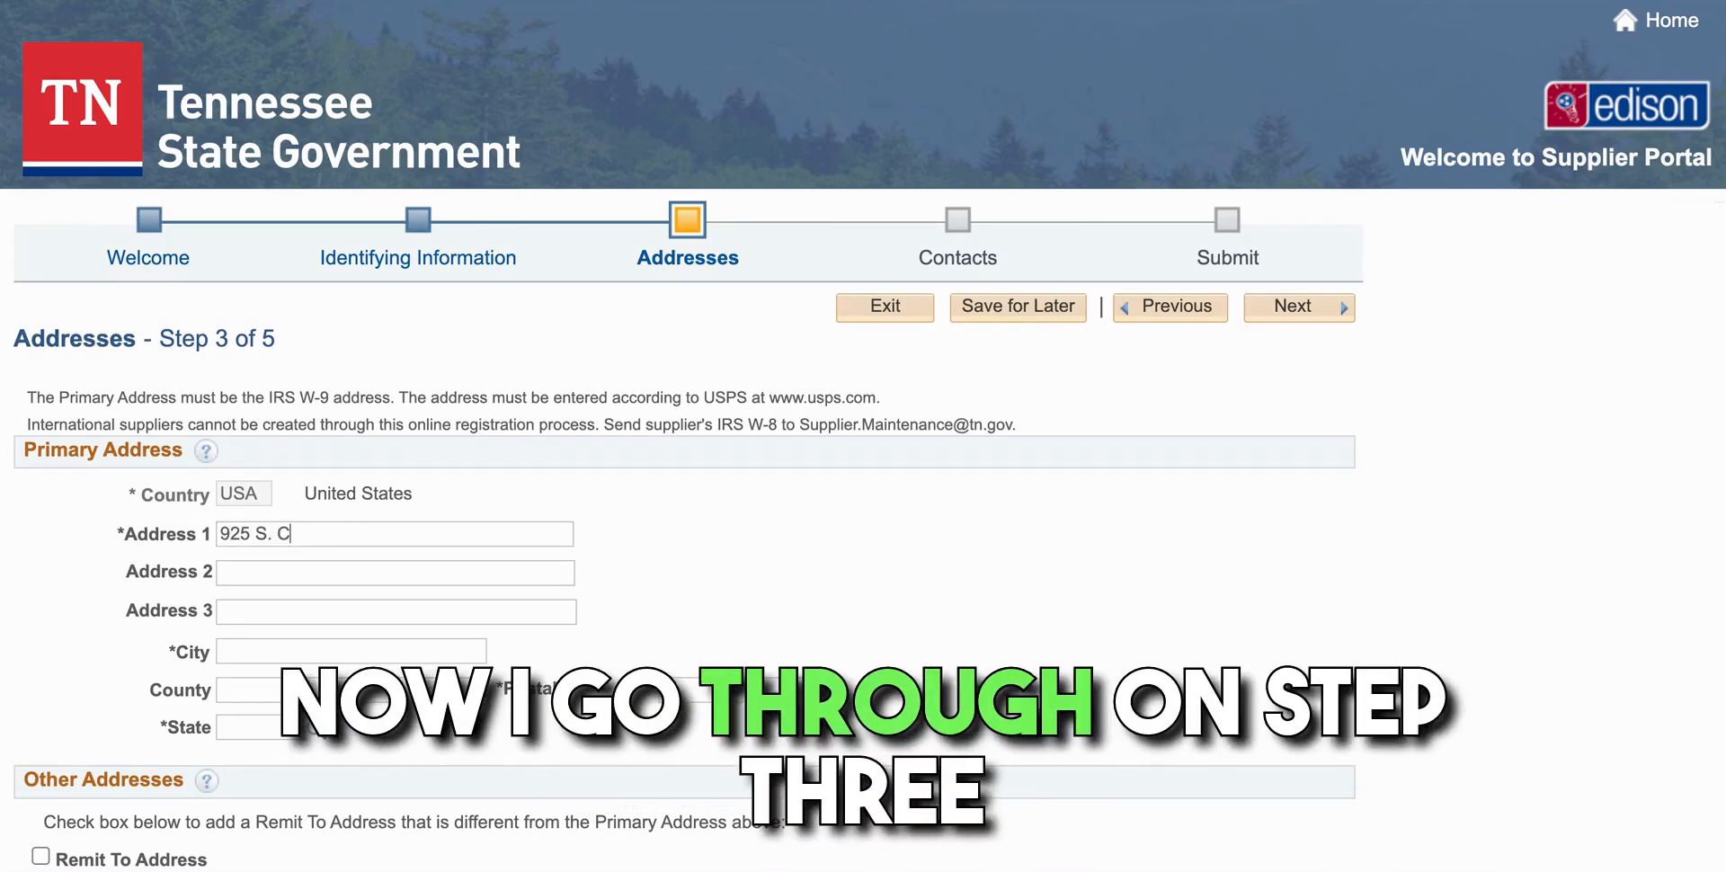
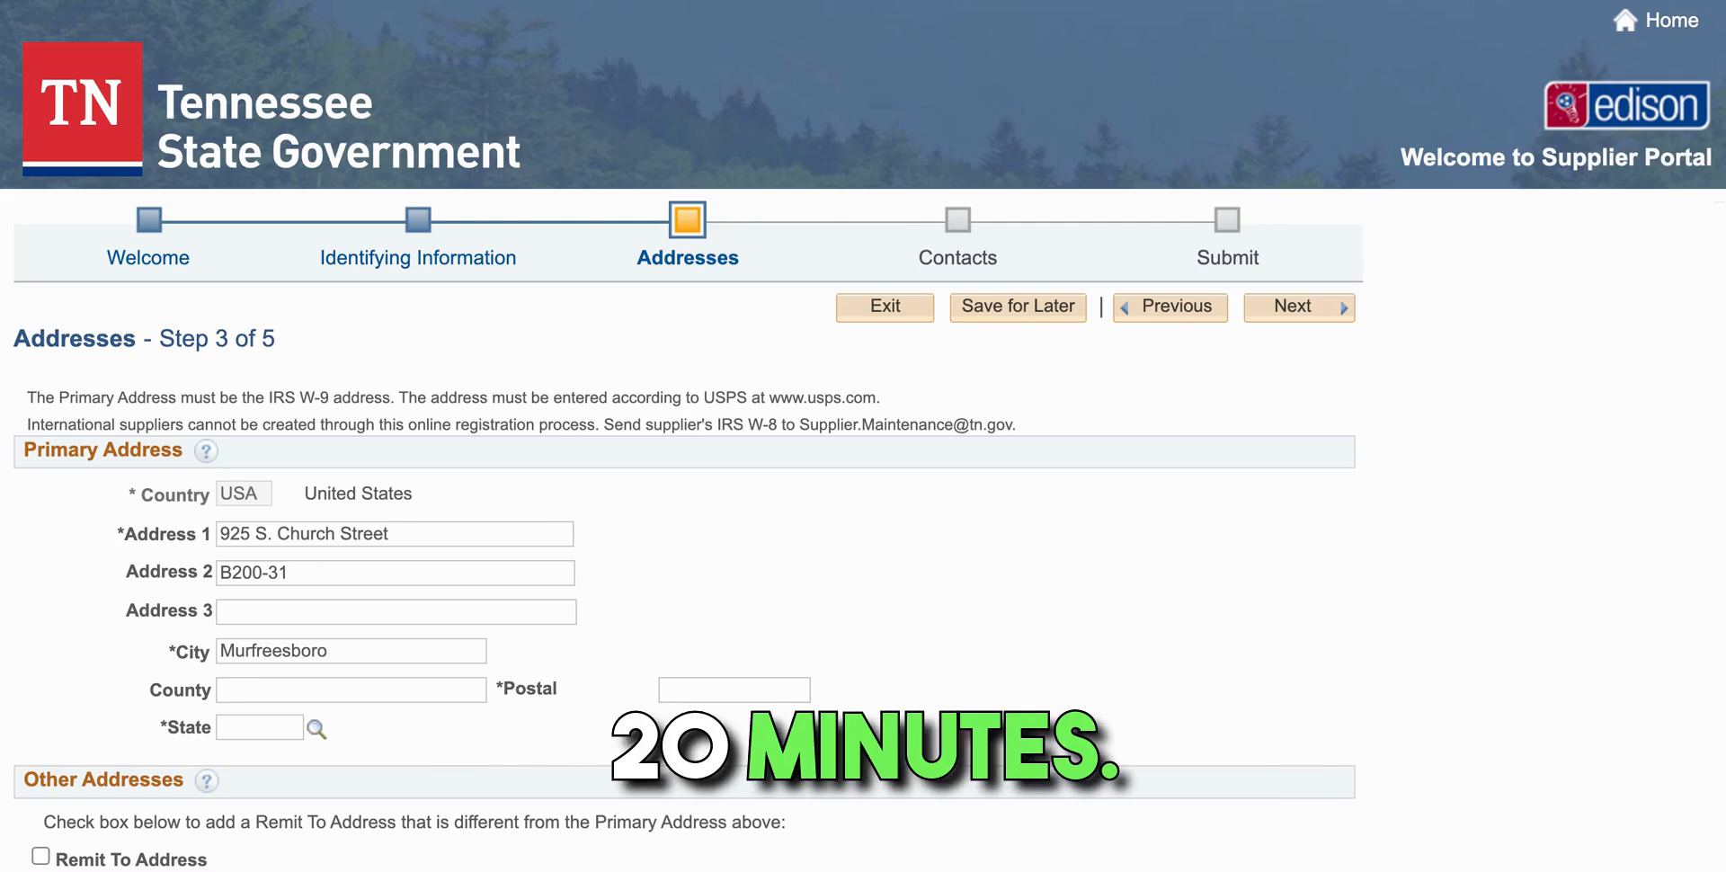
left_click(700, 690)
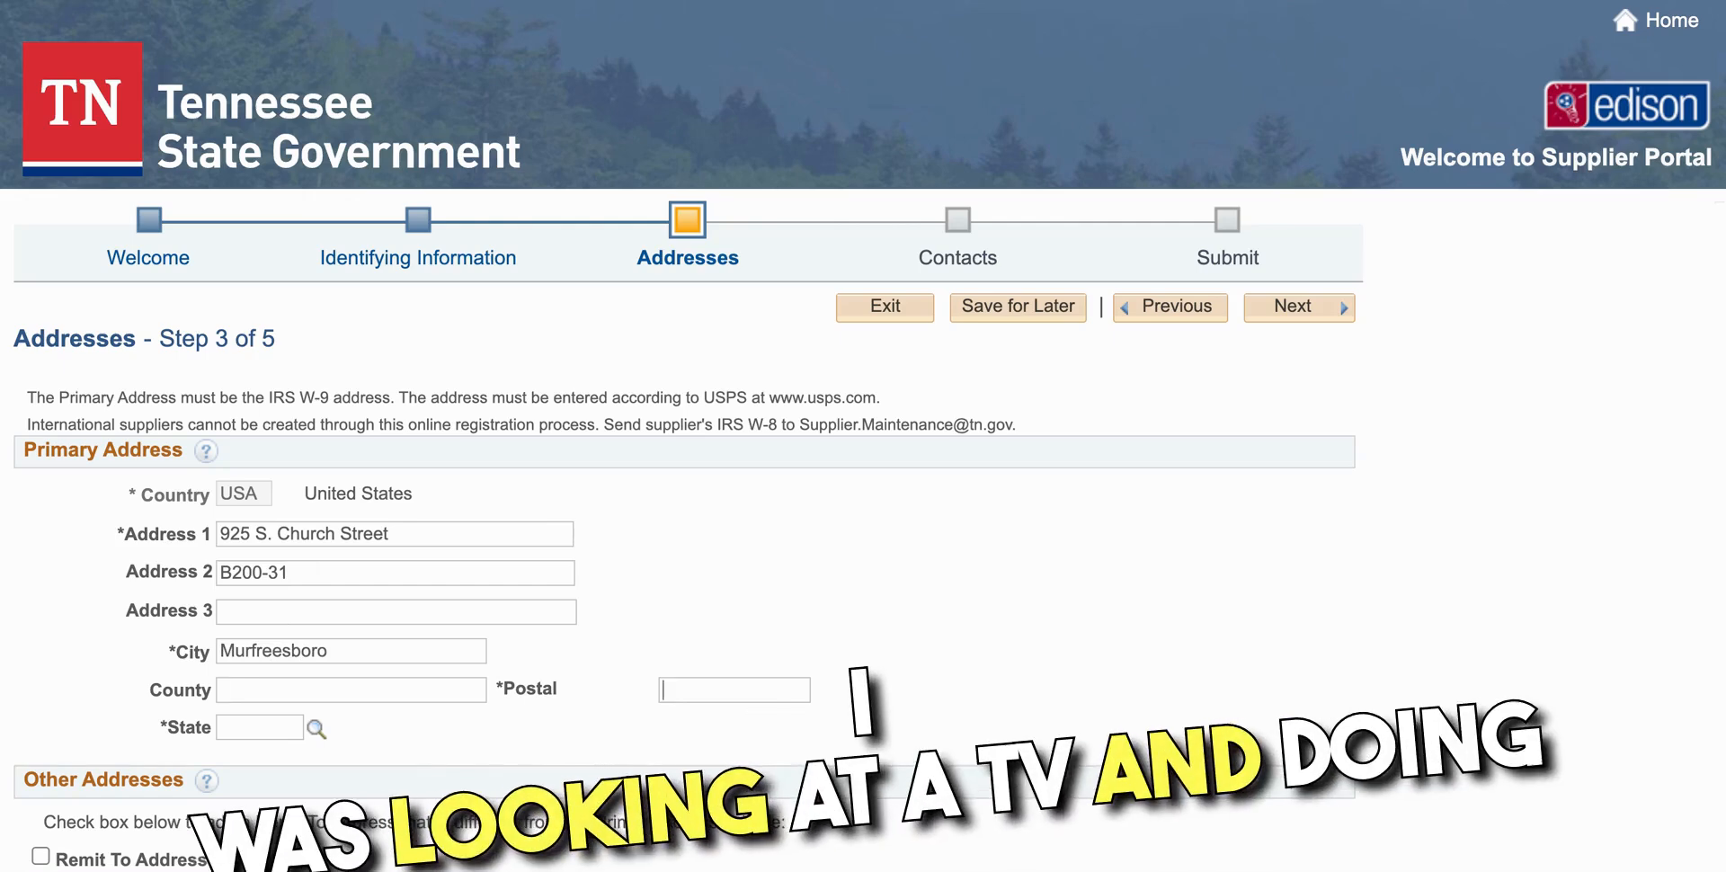
key("BackSpace")
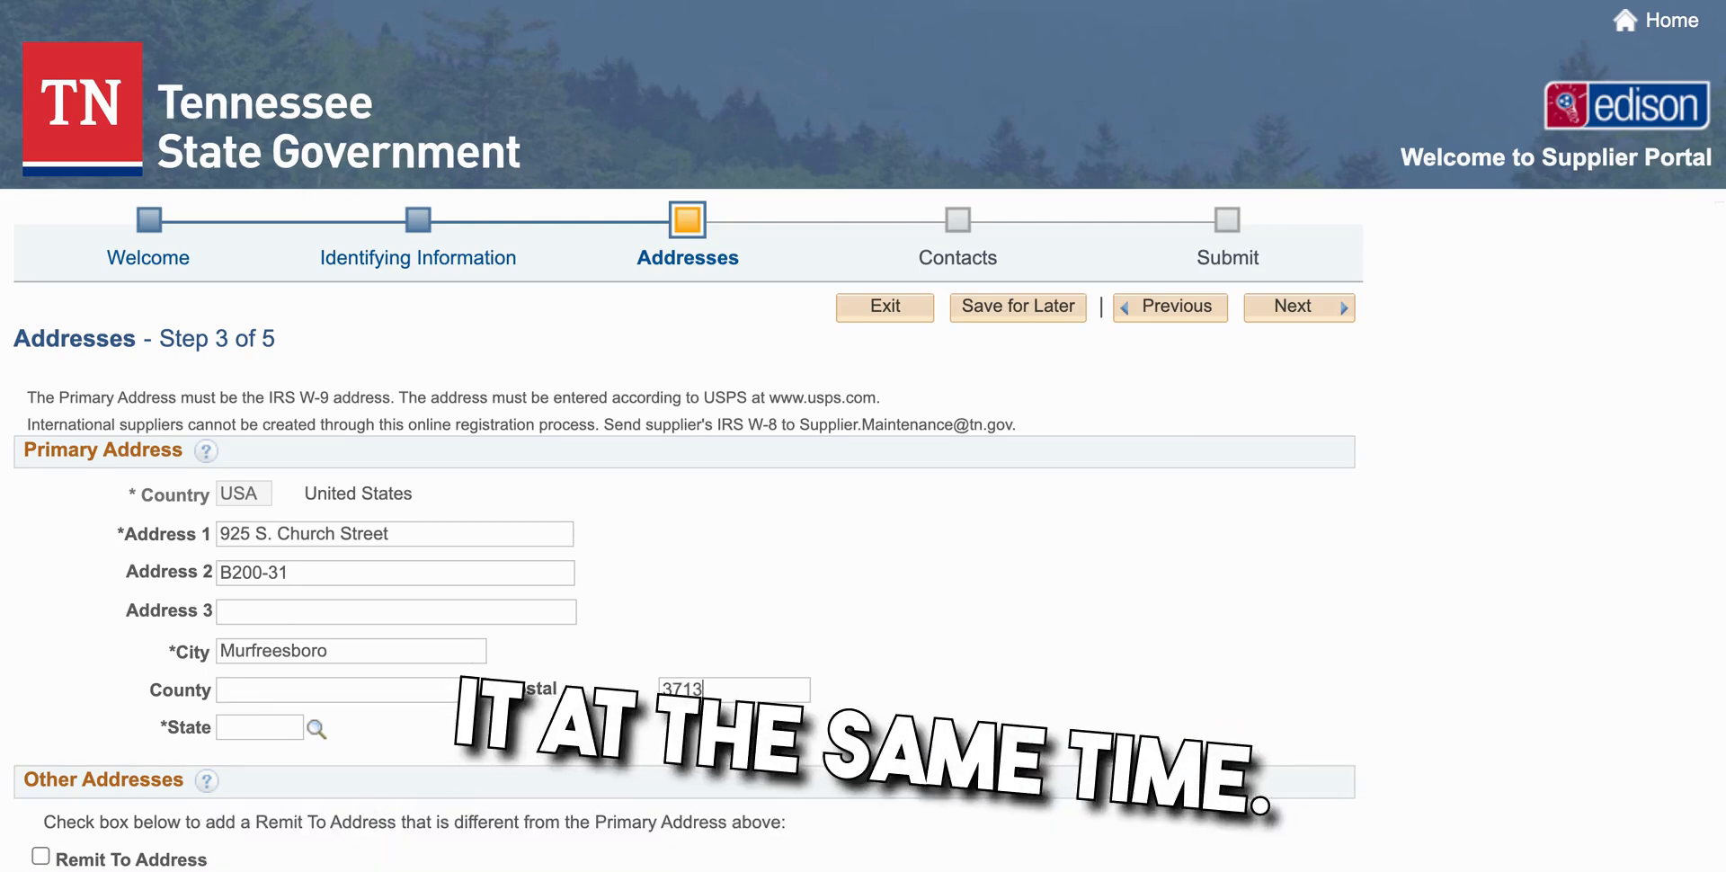
type("30R")
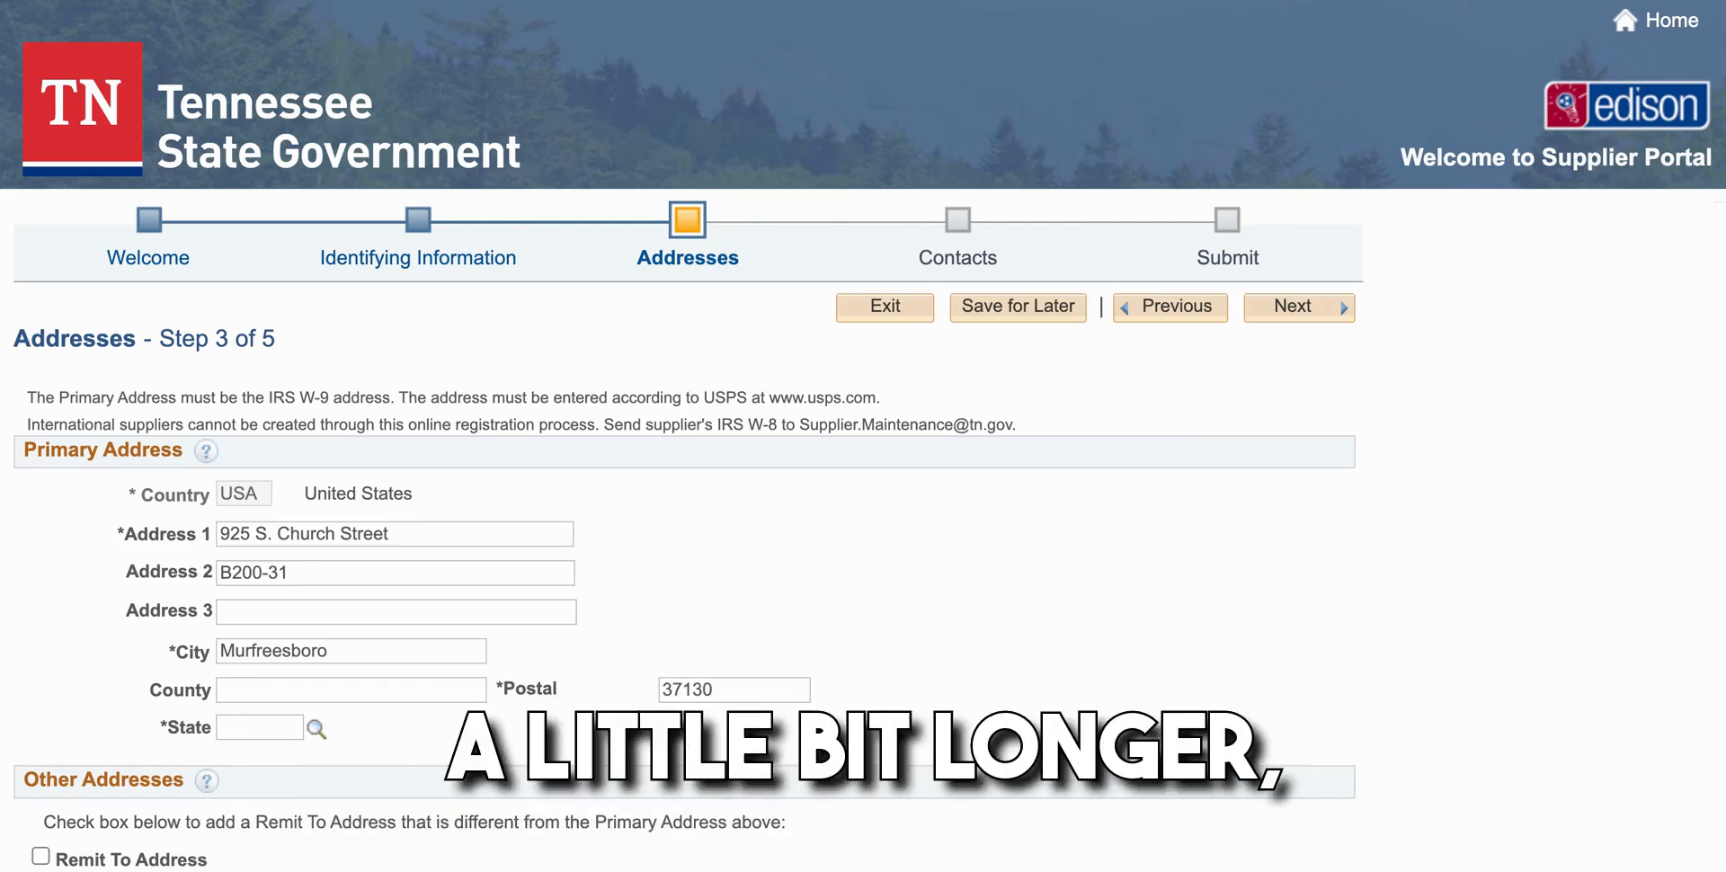
Set the address state to TN and continue to the Contacts step
left_click(315, 730)
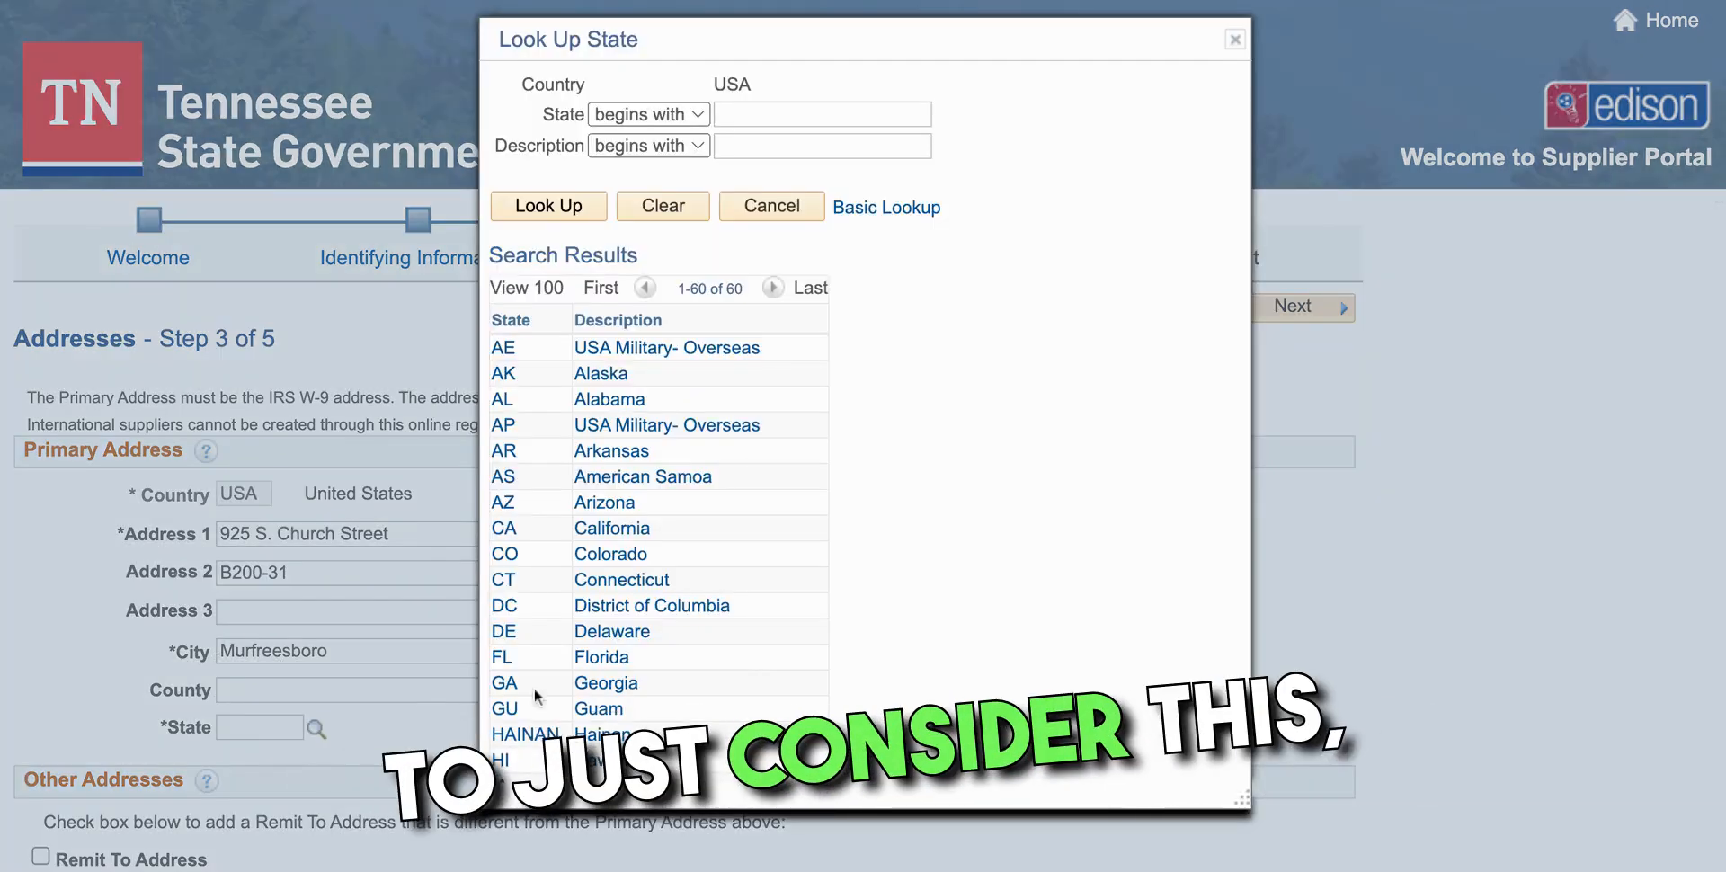
scroll(650, 672, "down", 10)
left_click(508, 500)
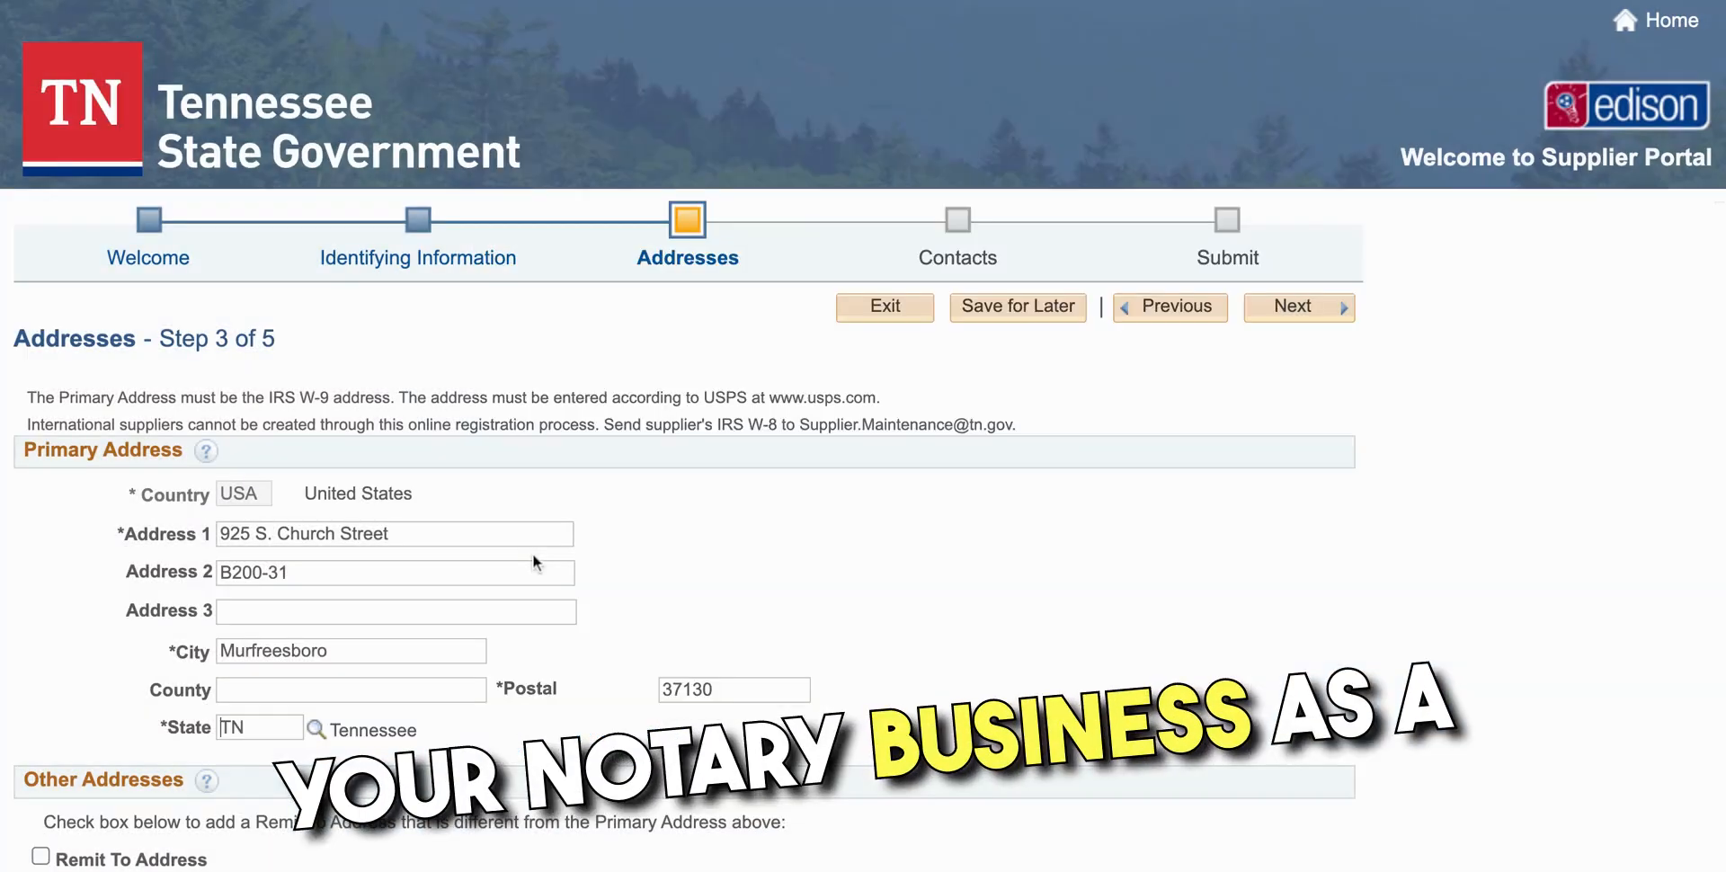
scroll(485, 685, "down", 1)
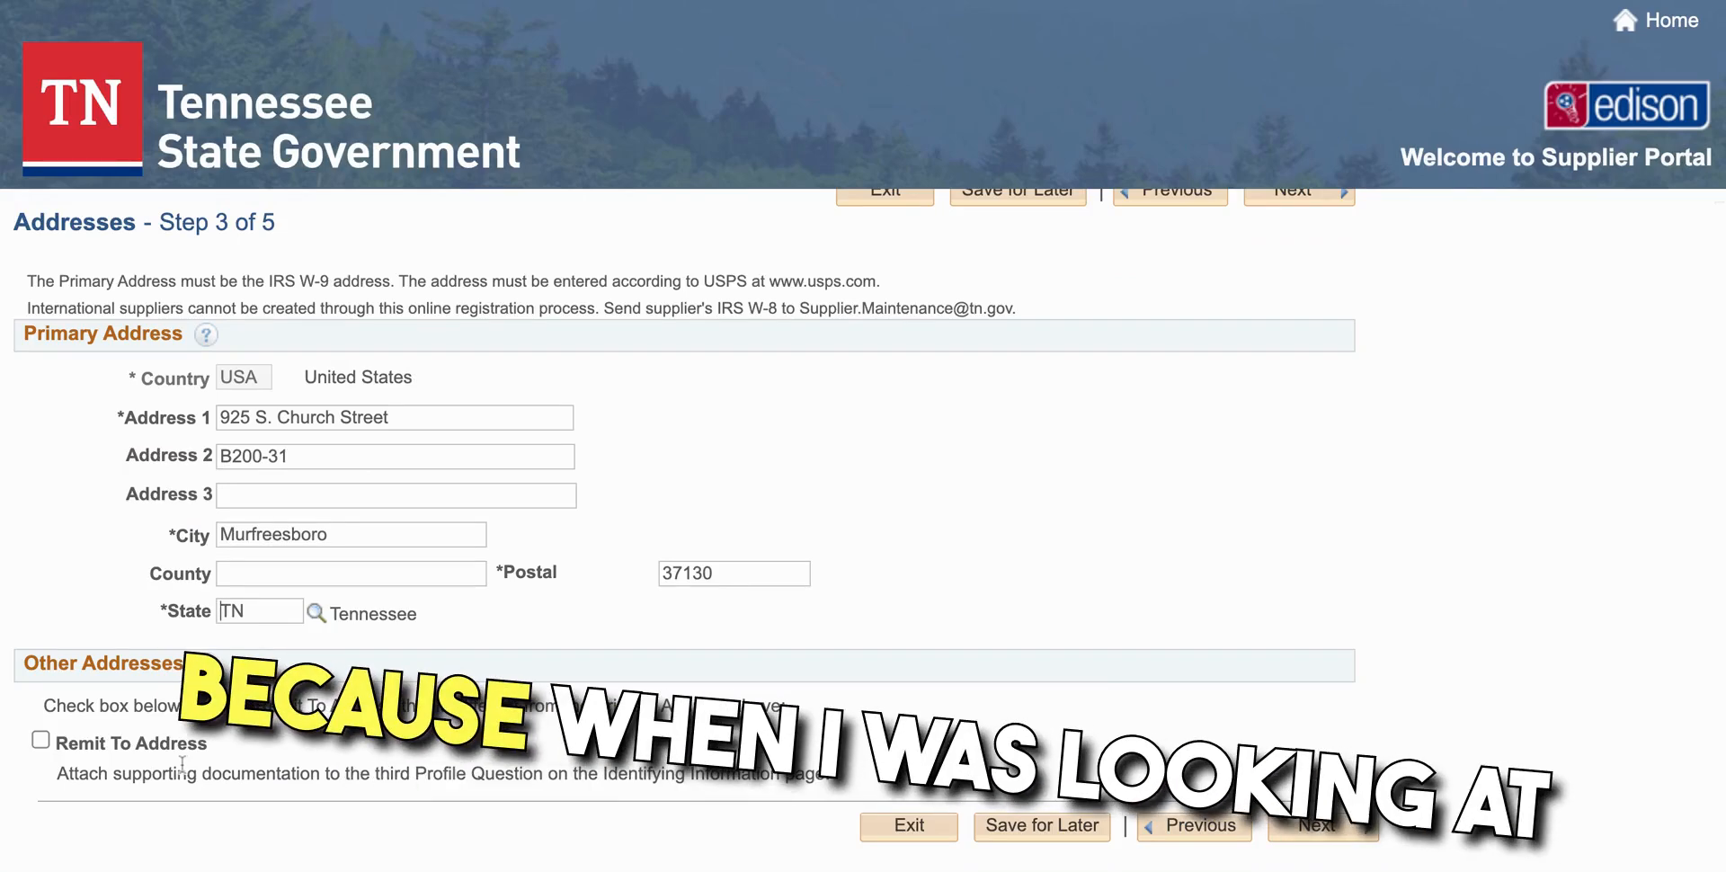
left_click(1320, 827)
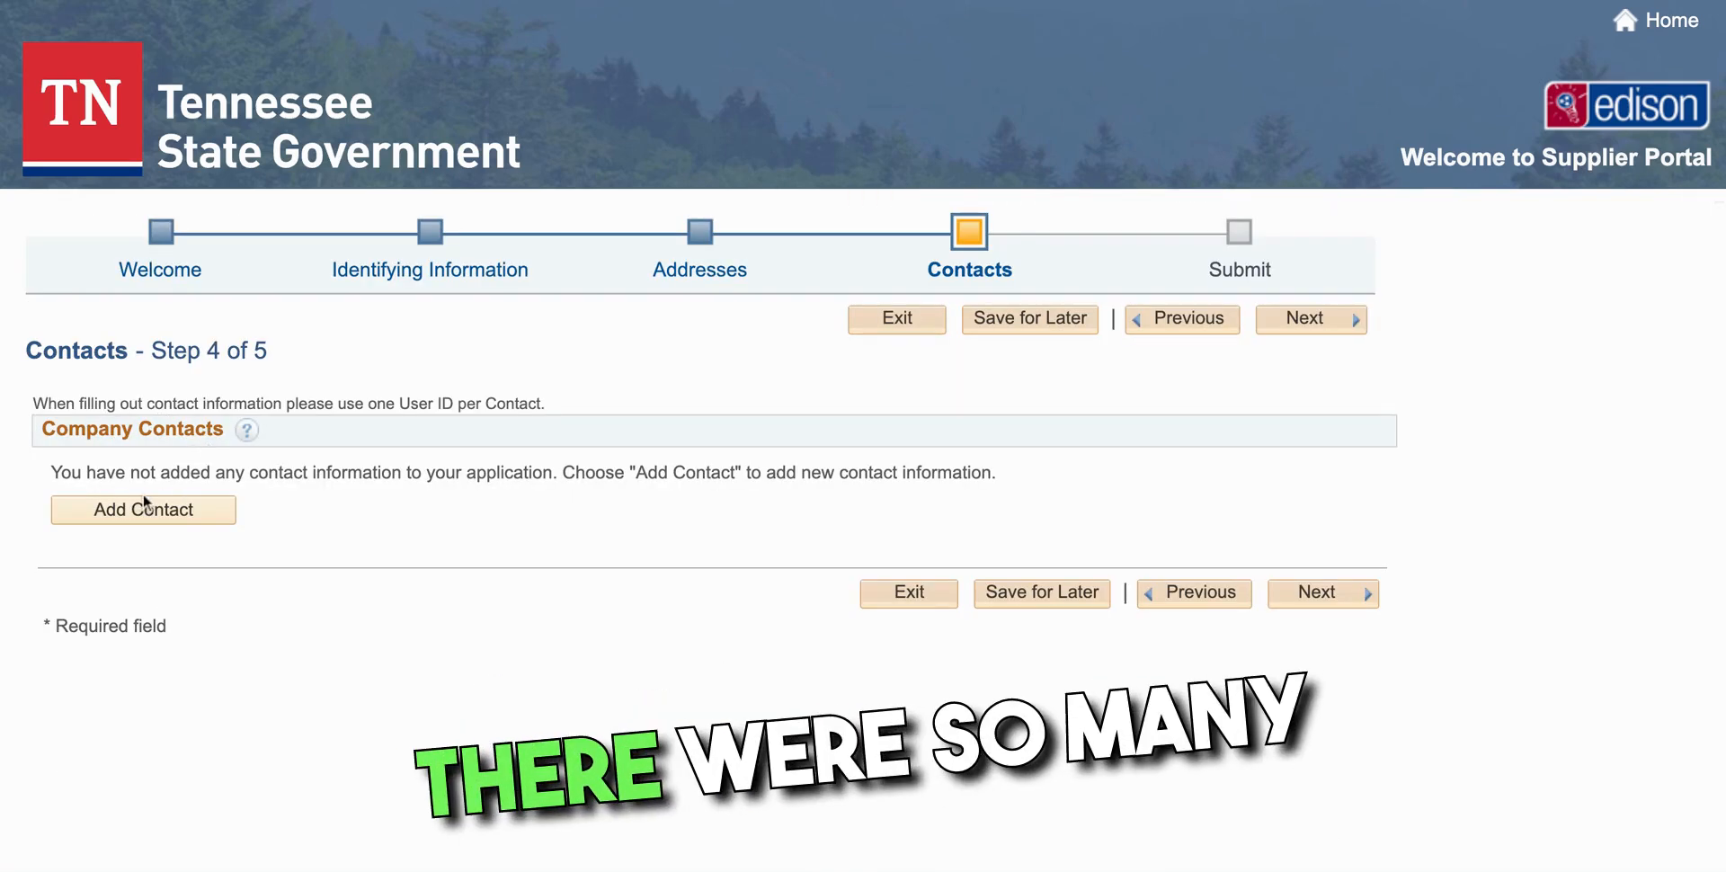
Add a new contact and fill in the contact's name, e-mail address and phone number
left_click(159, 510)
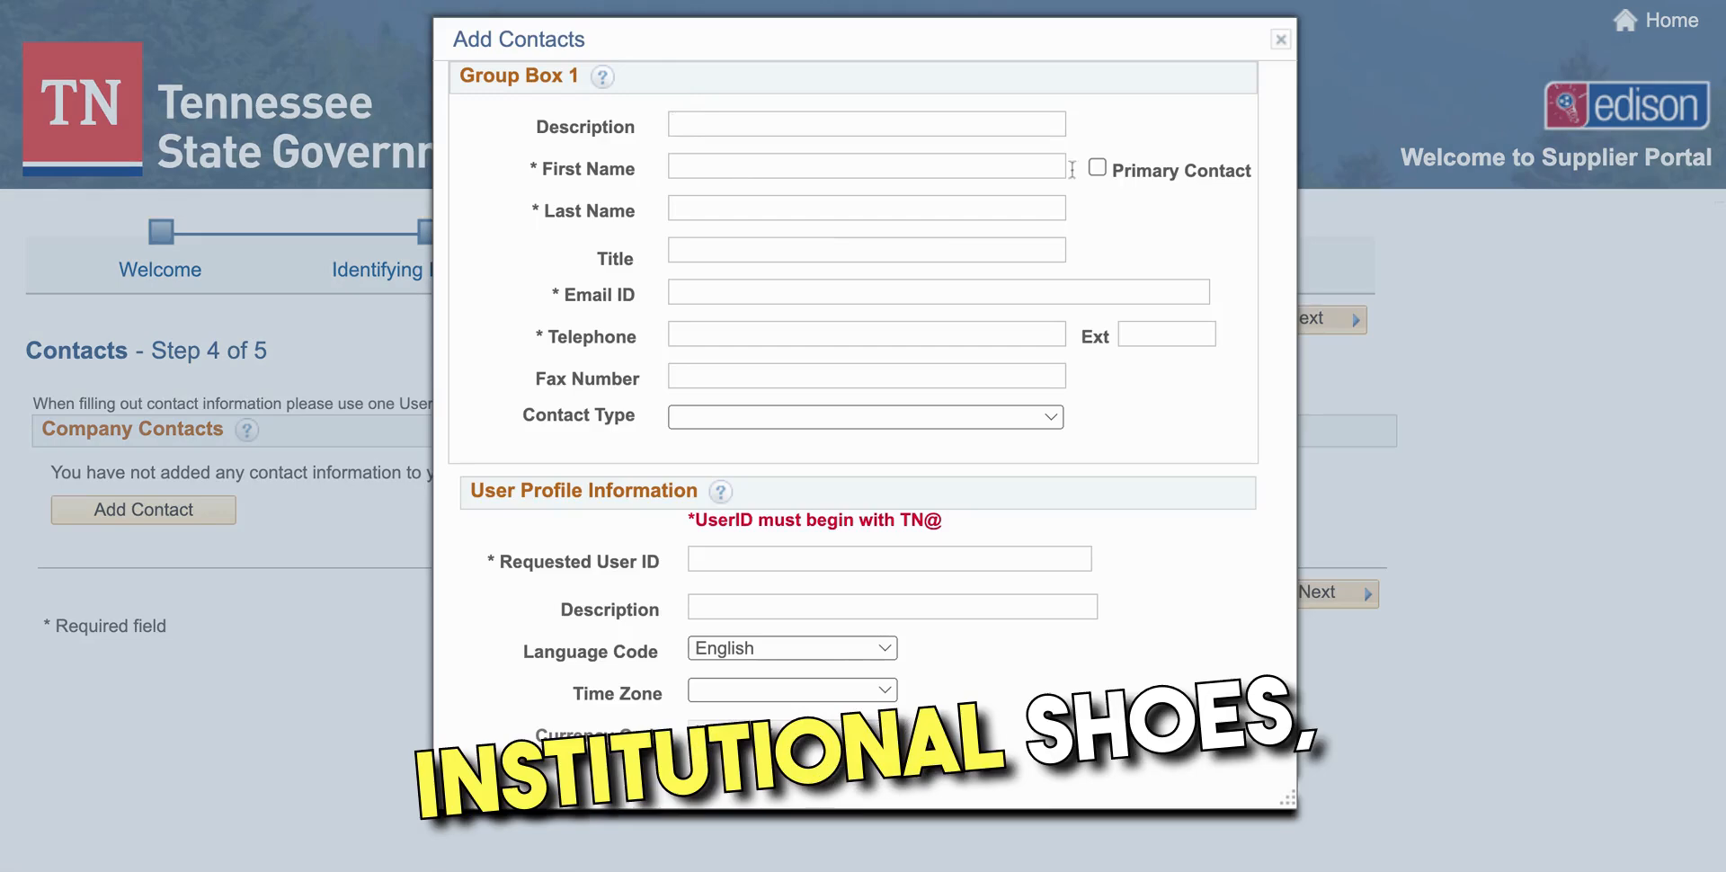
left_click(715, 165)
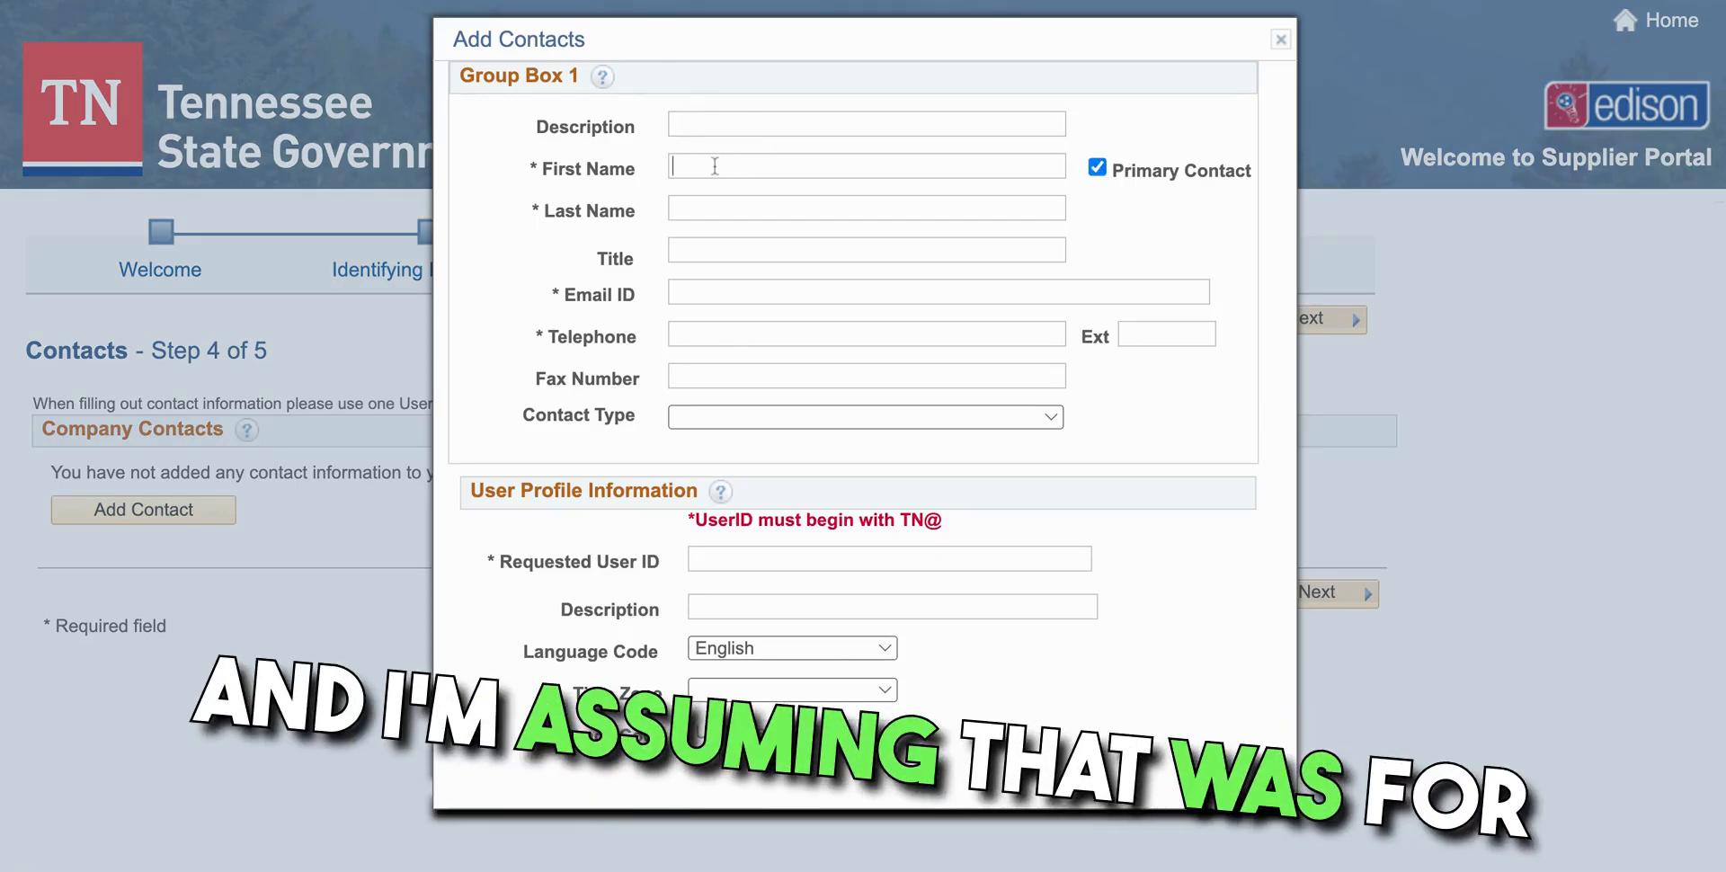
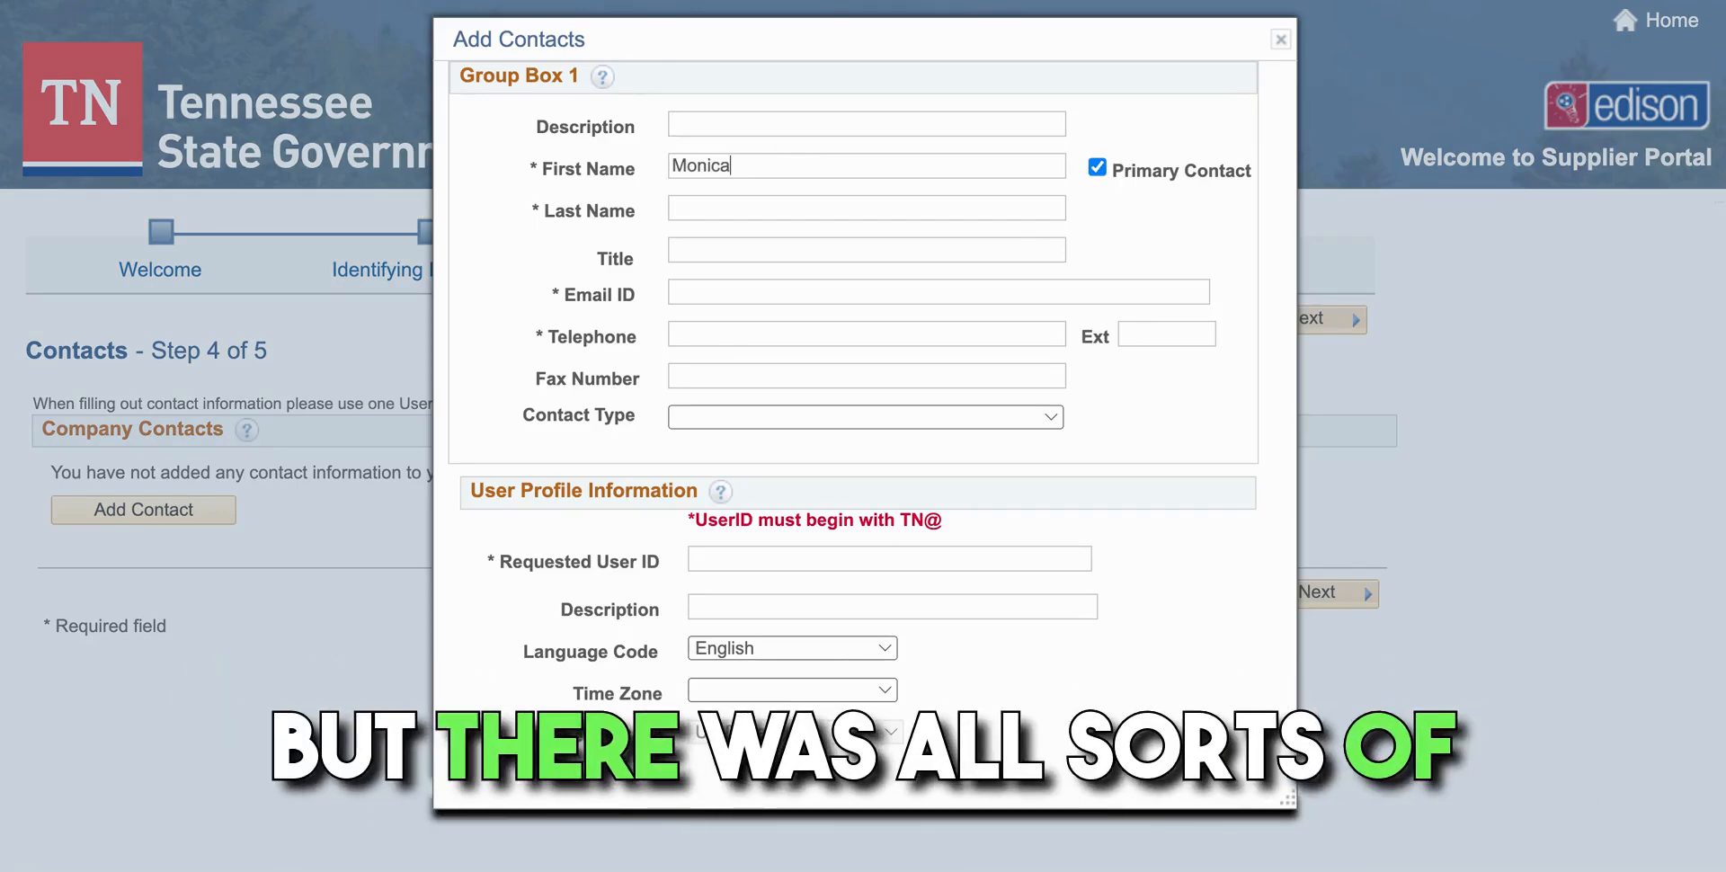
key("Tab")
key("Tab")
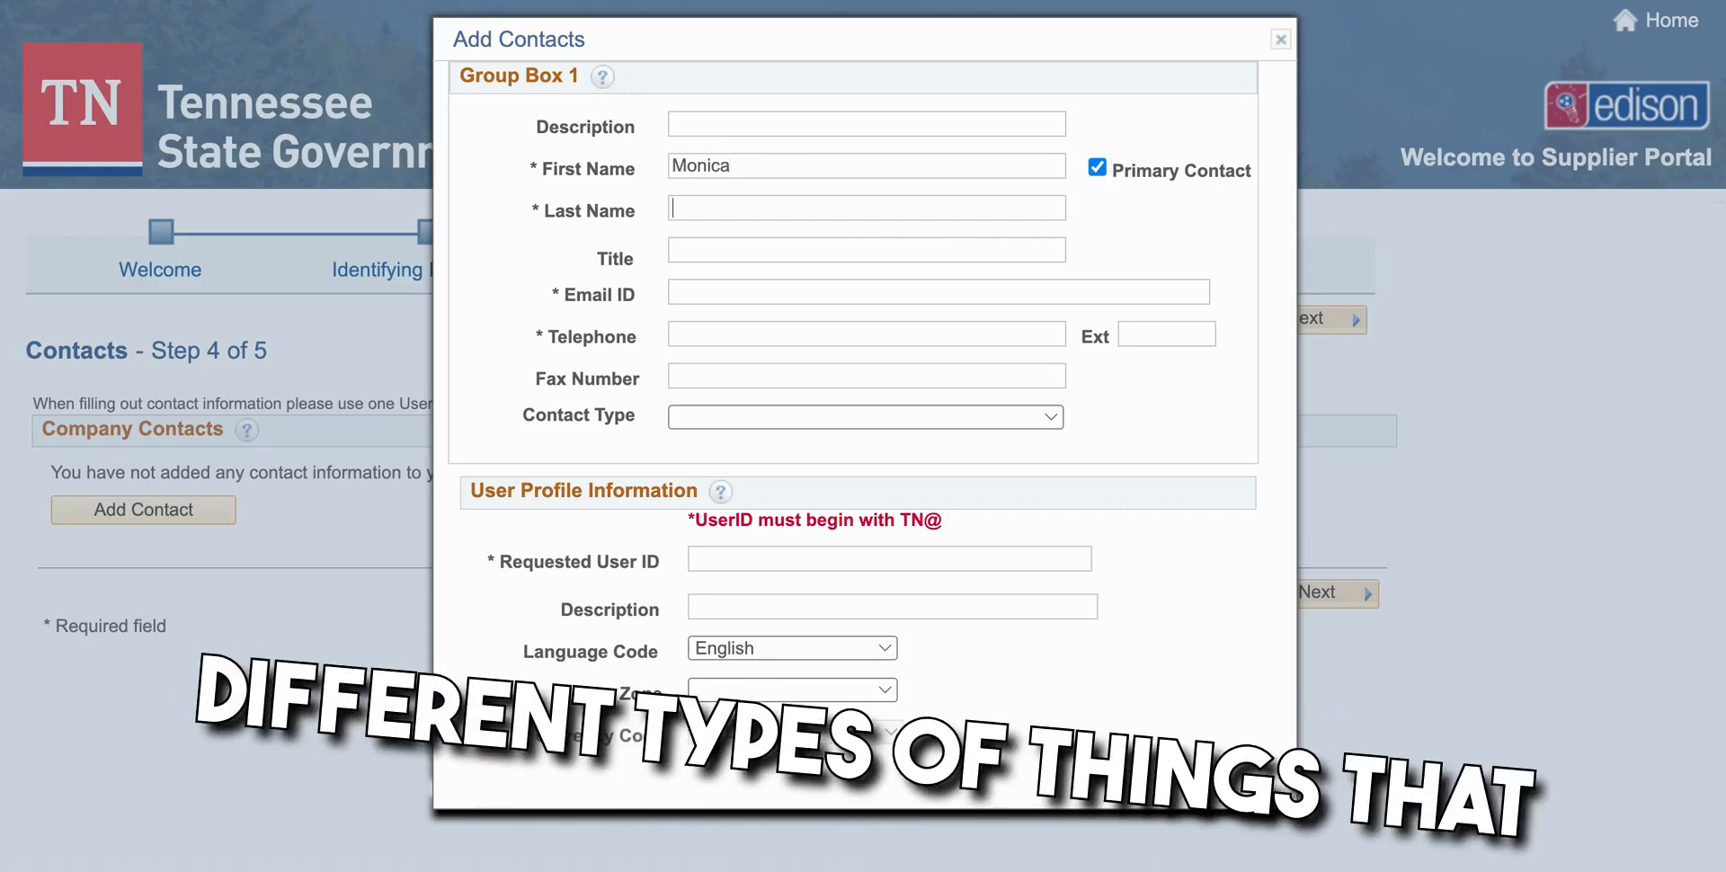
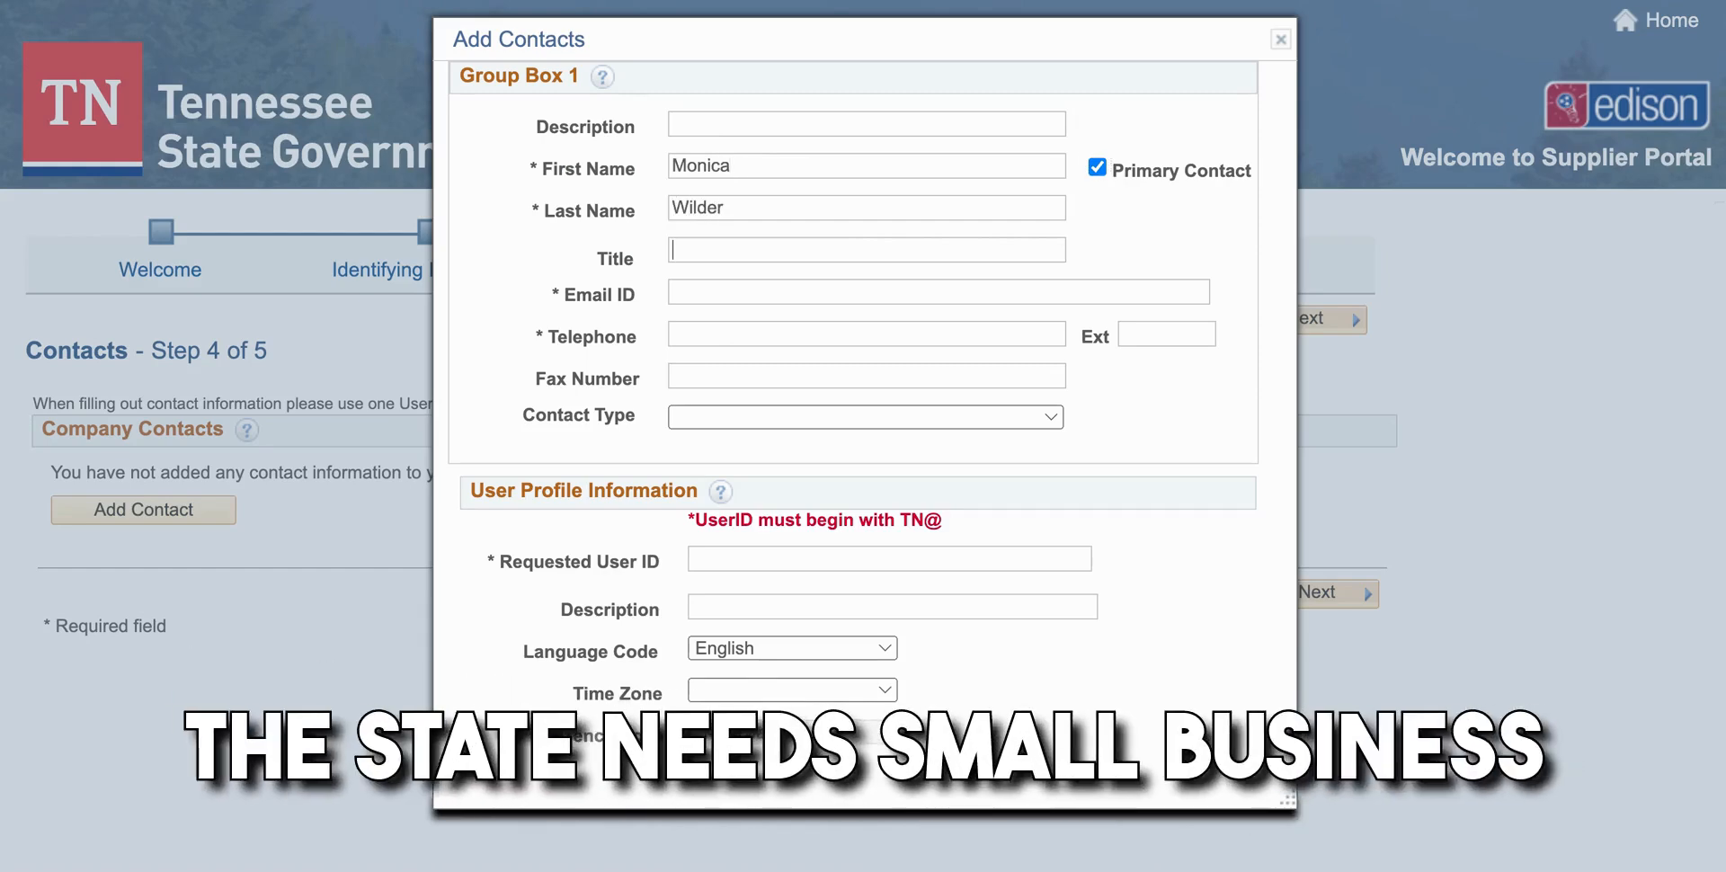
type("moni")
key("BackSpace")
key("BackSpace")
key("BackSpace")
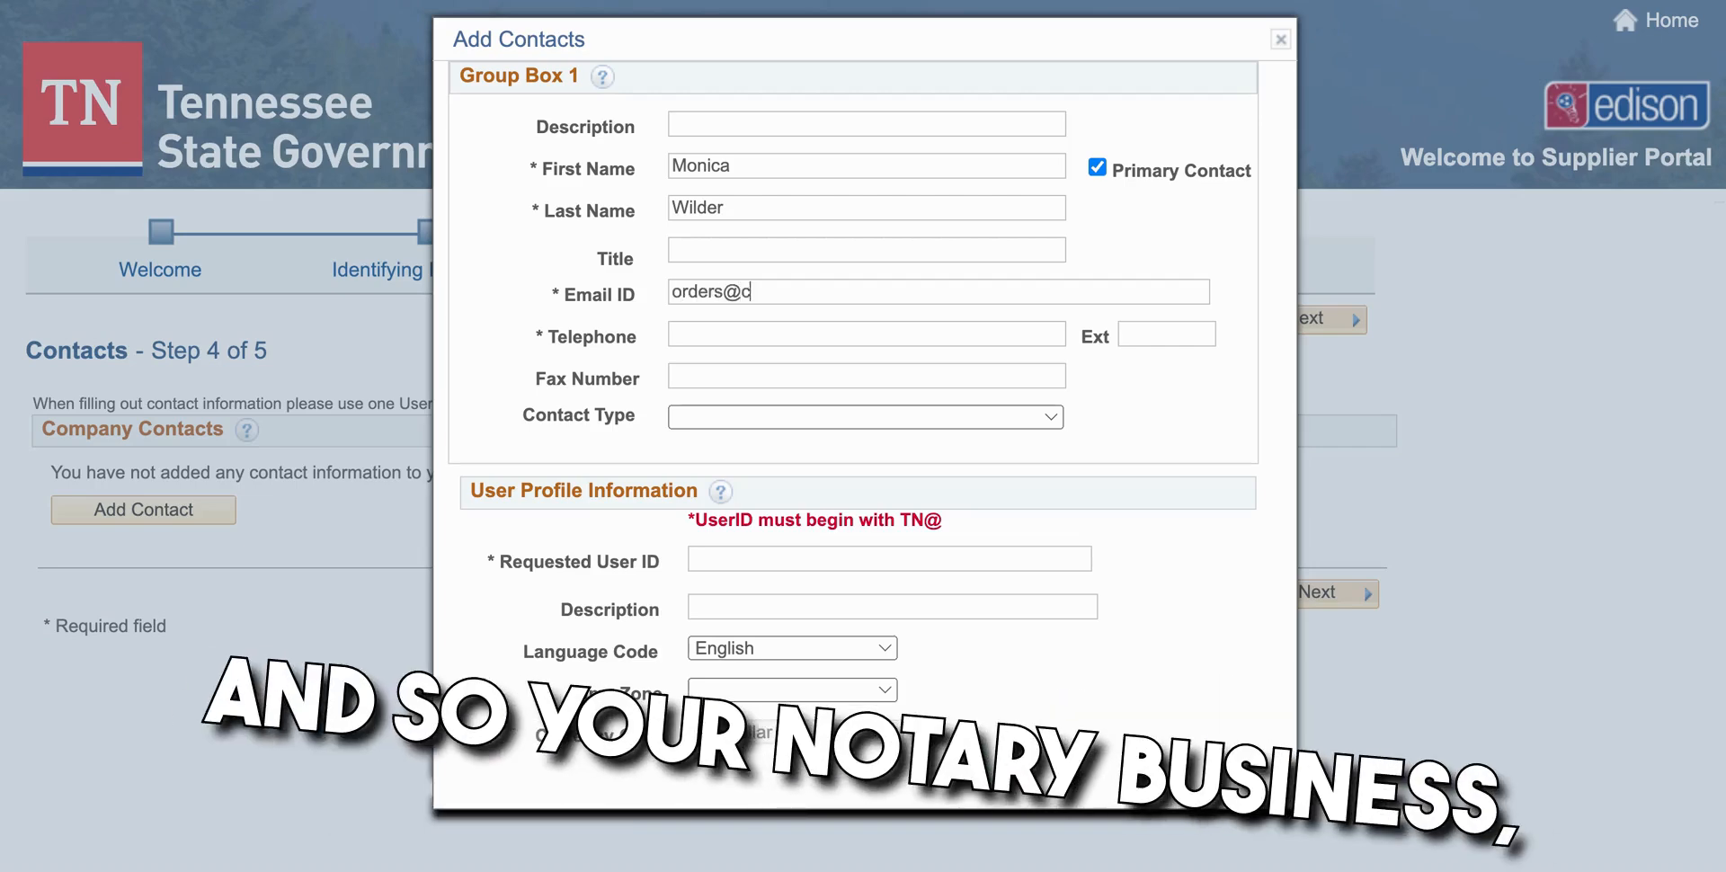
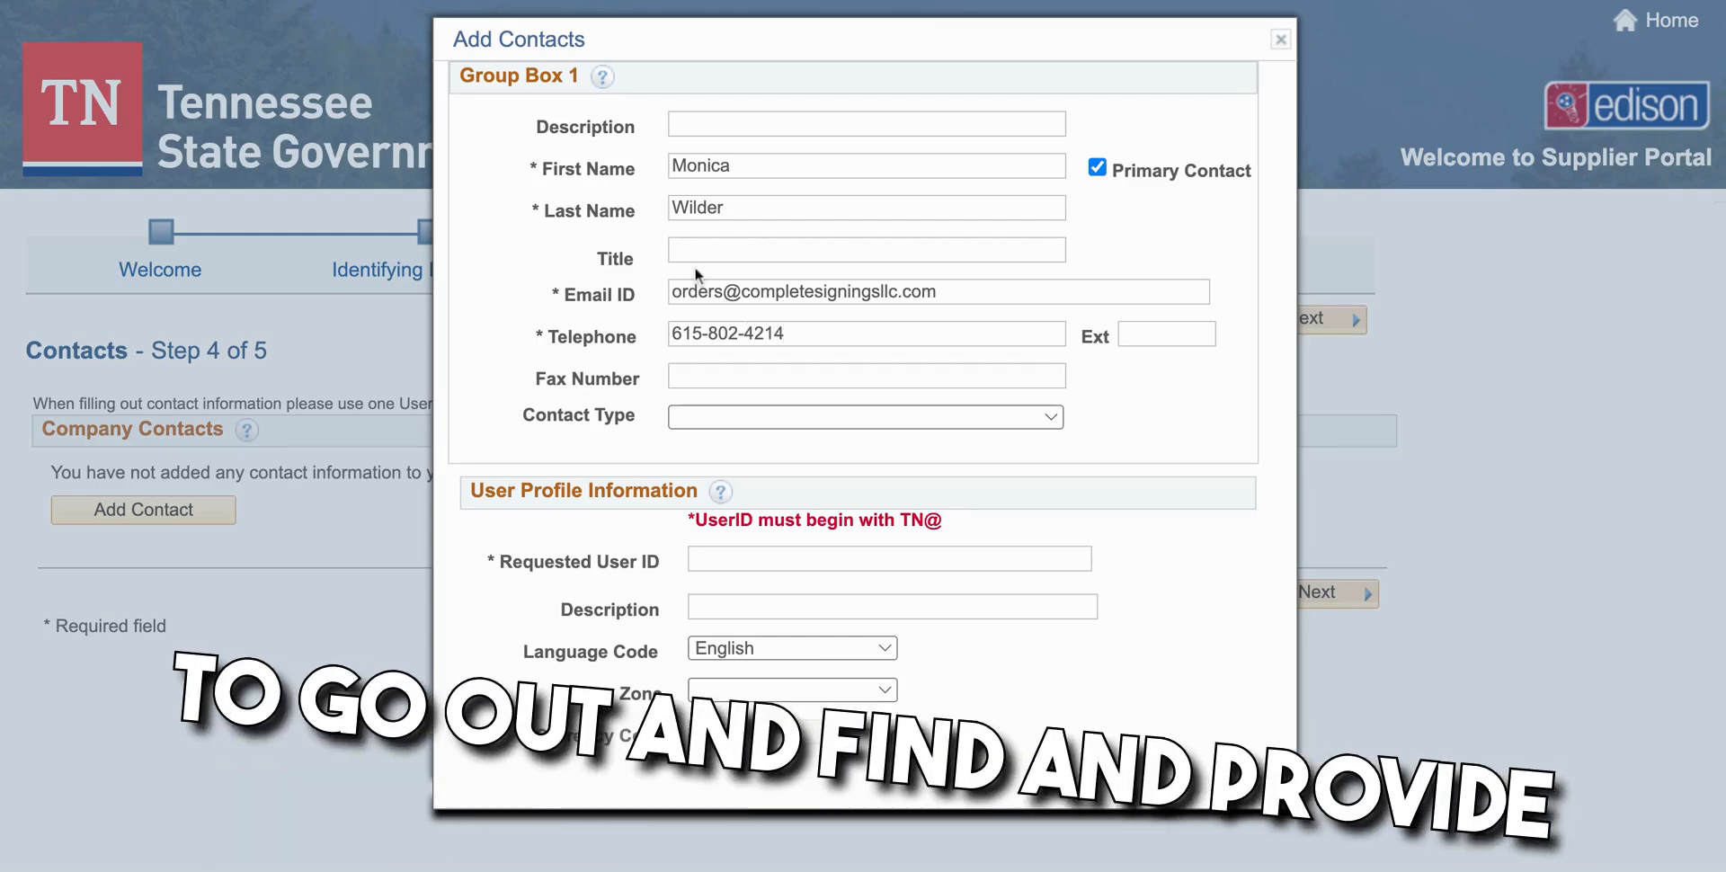
Make the contact an Internal Corporate Contact
left_click(742, 415)
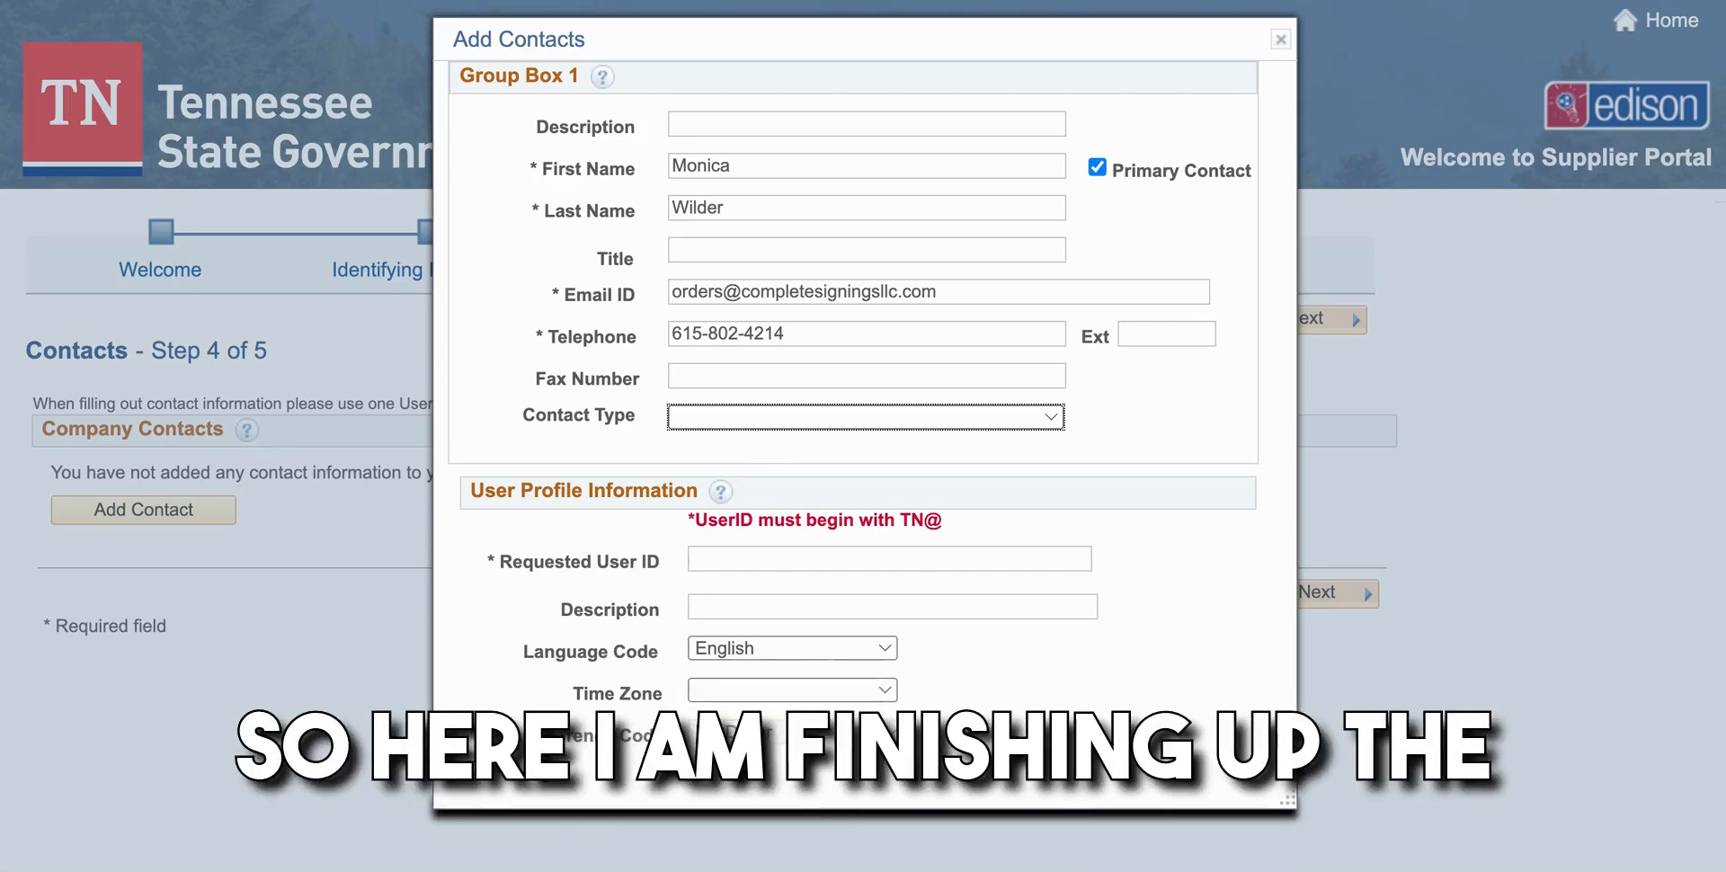
left_click(780, 417)
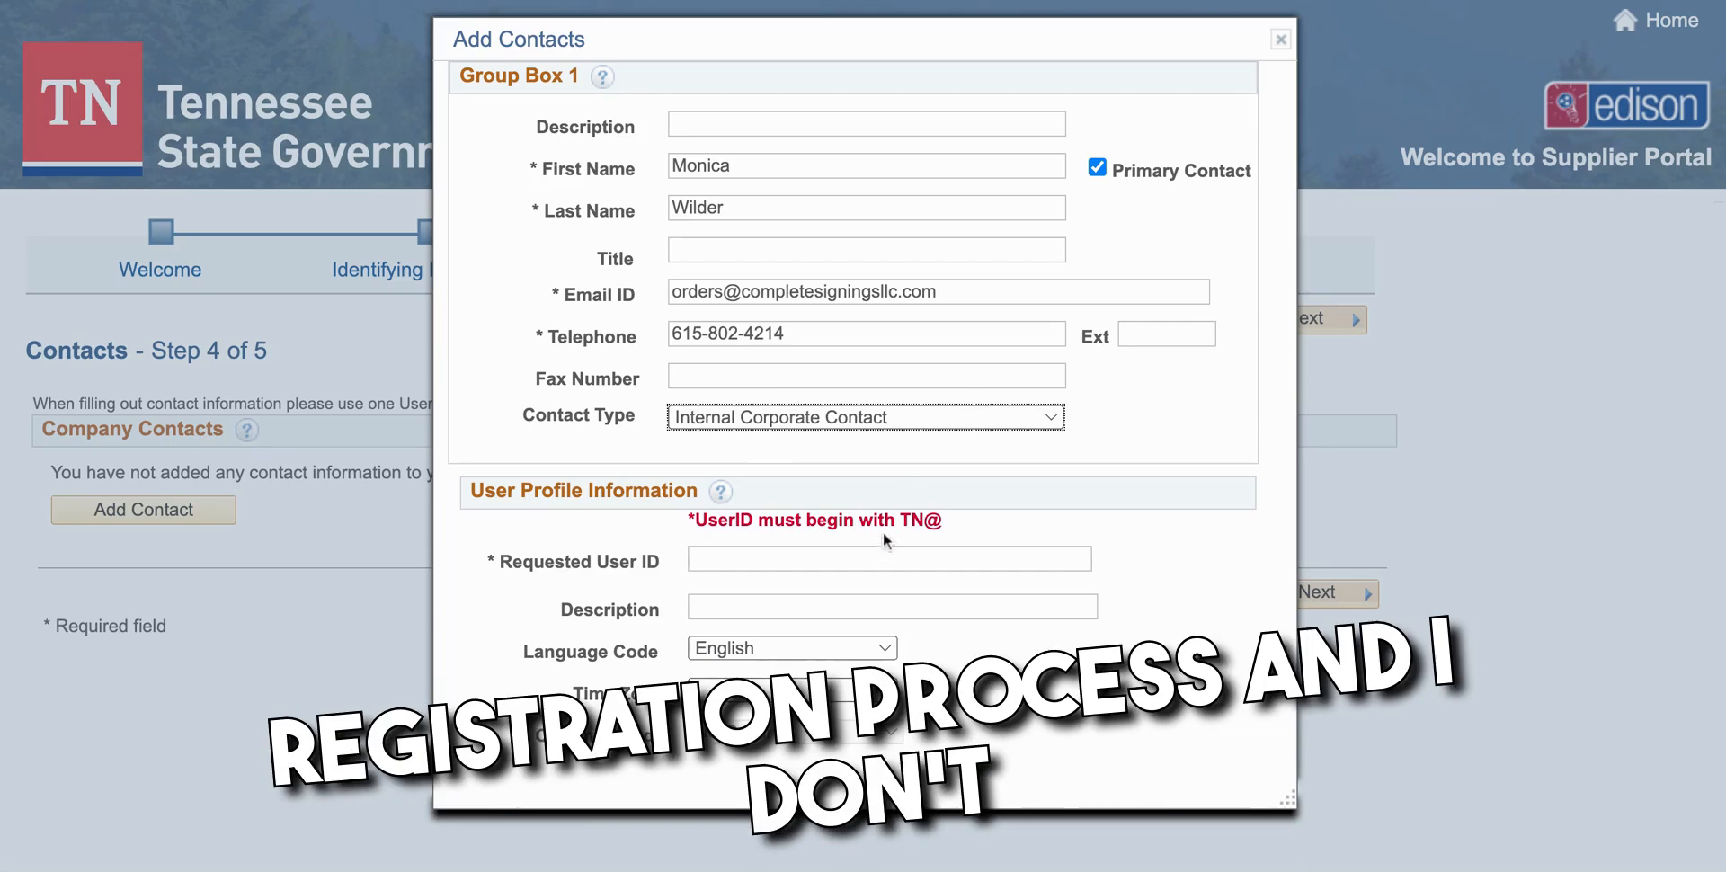
scroll(880, 540, "down", 1)
scroll(881, 548, "down", 1)
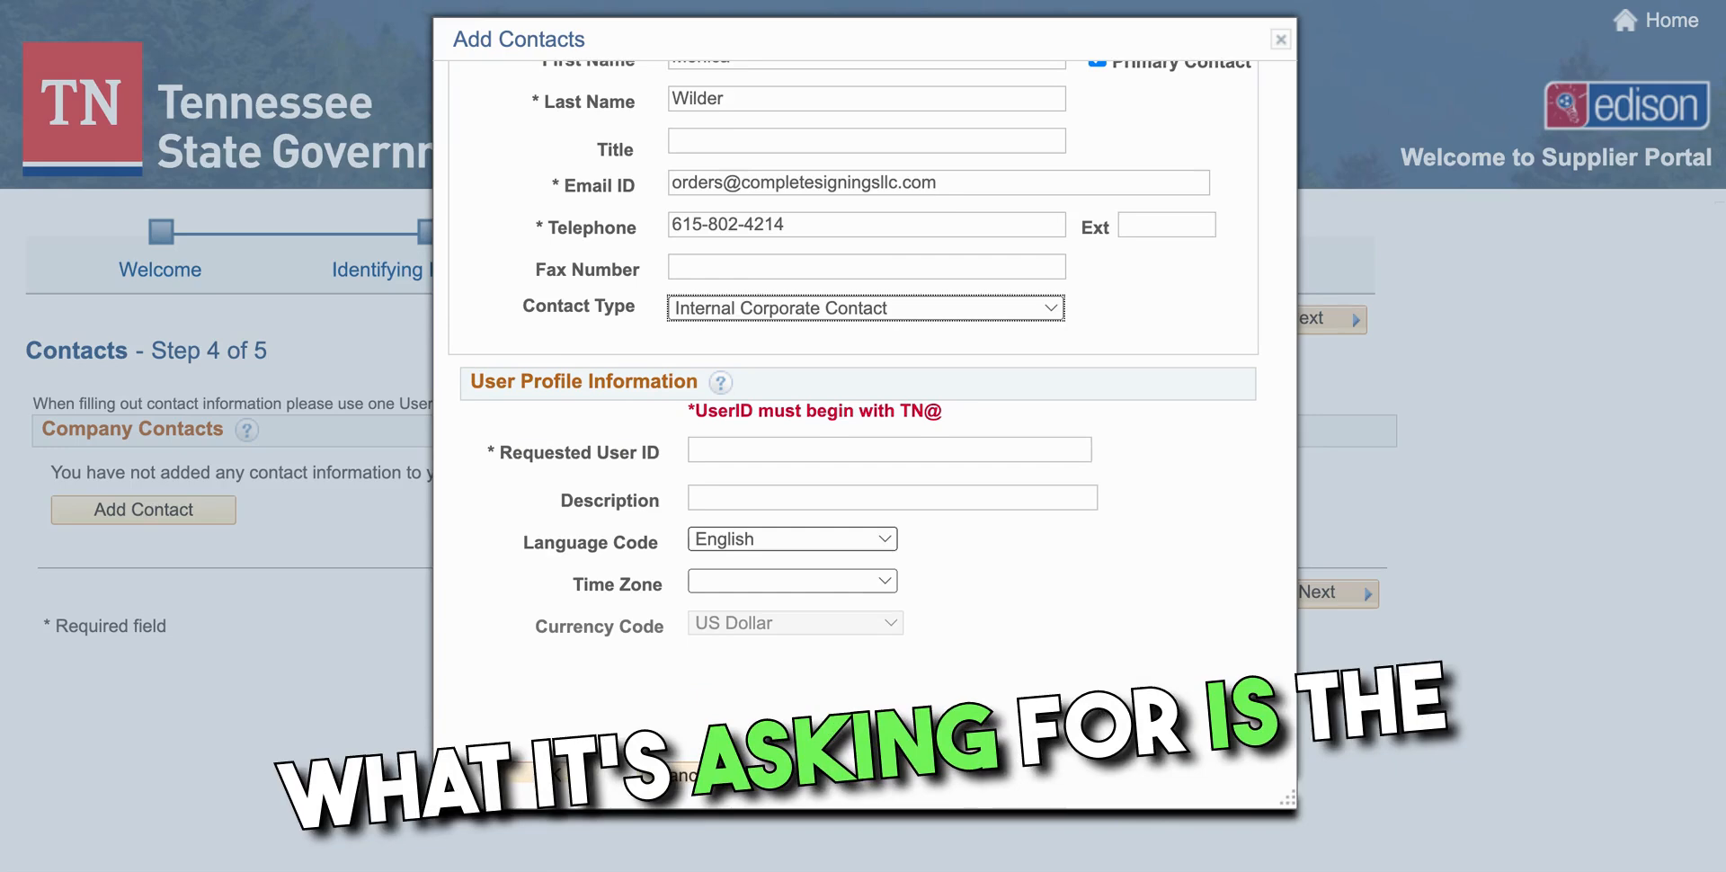
scroll(775, 450, "down", 1)
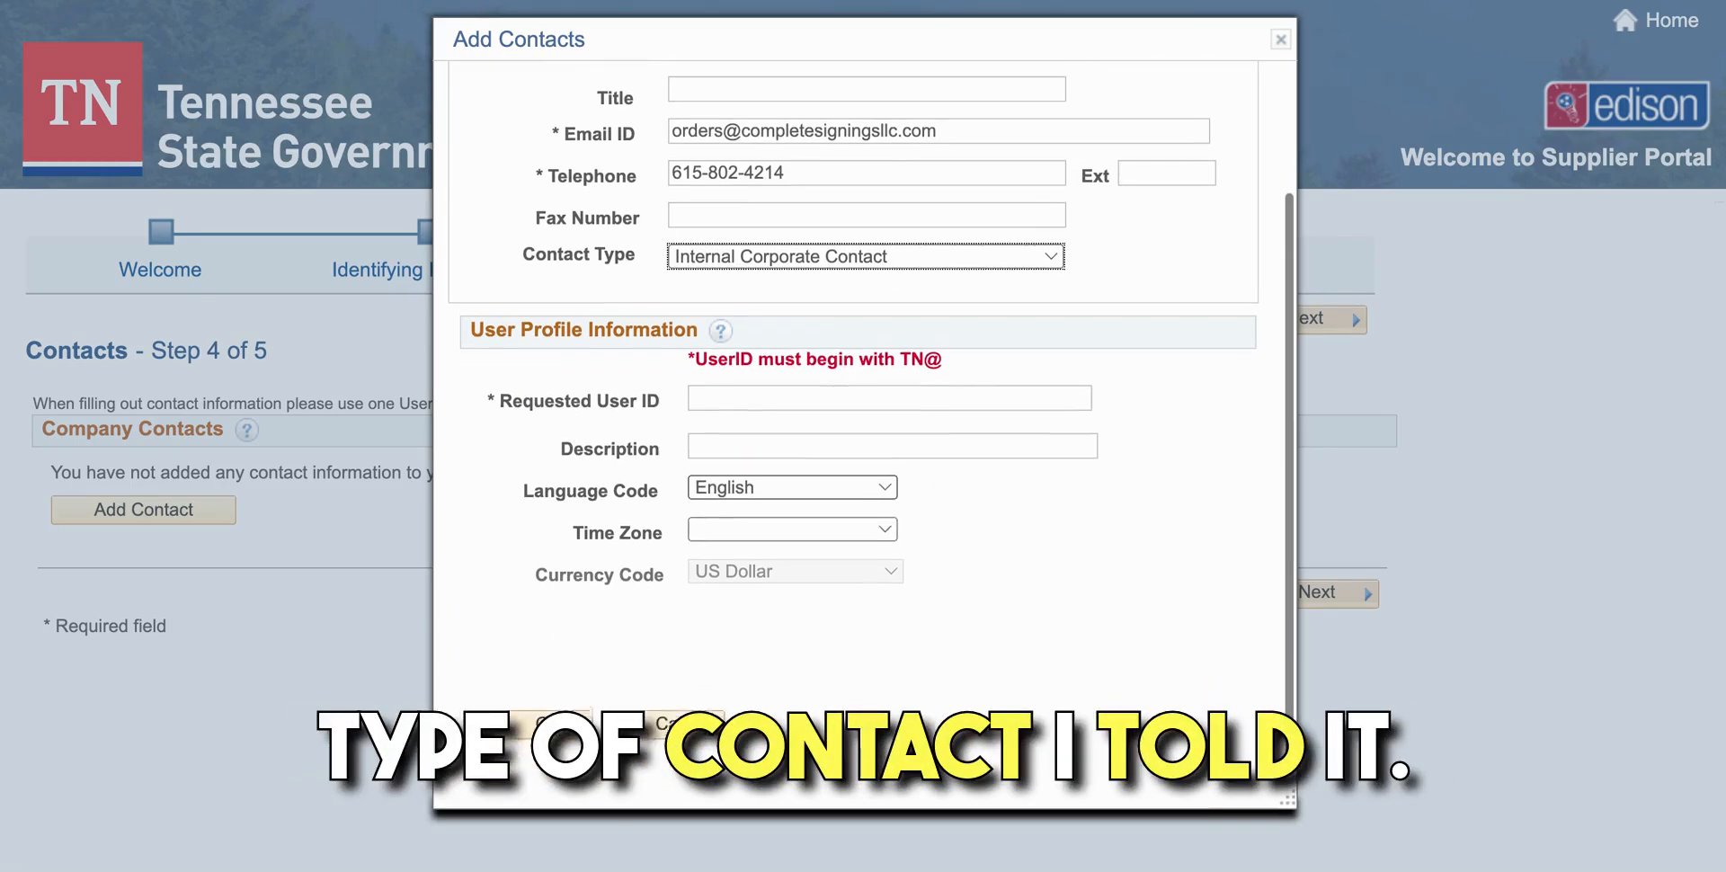
Enter the requested user ID, set the time zone to Central Time (US), and save the contact
left_click(775, 386)
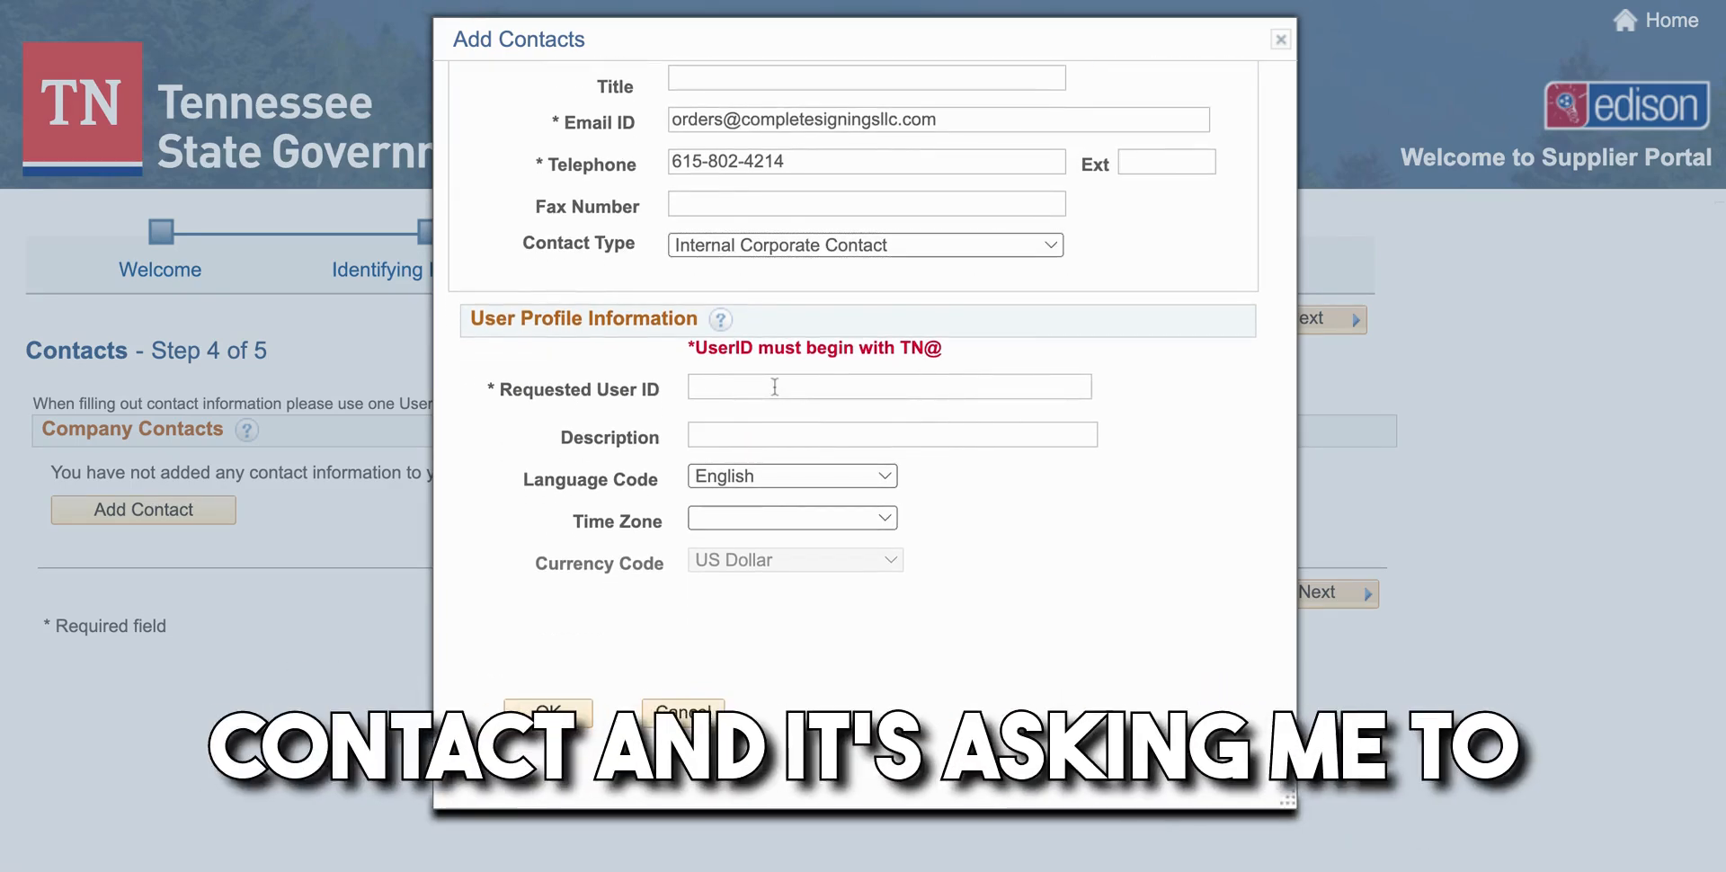
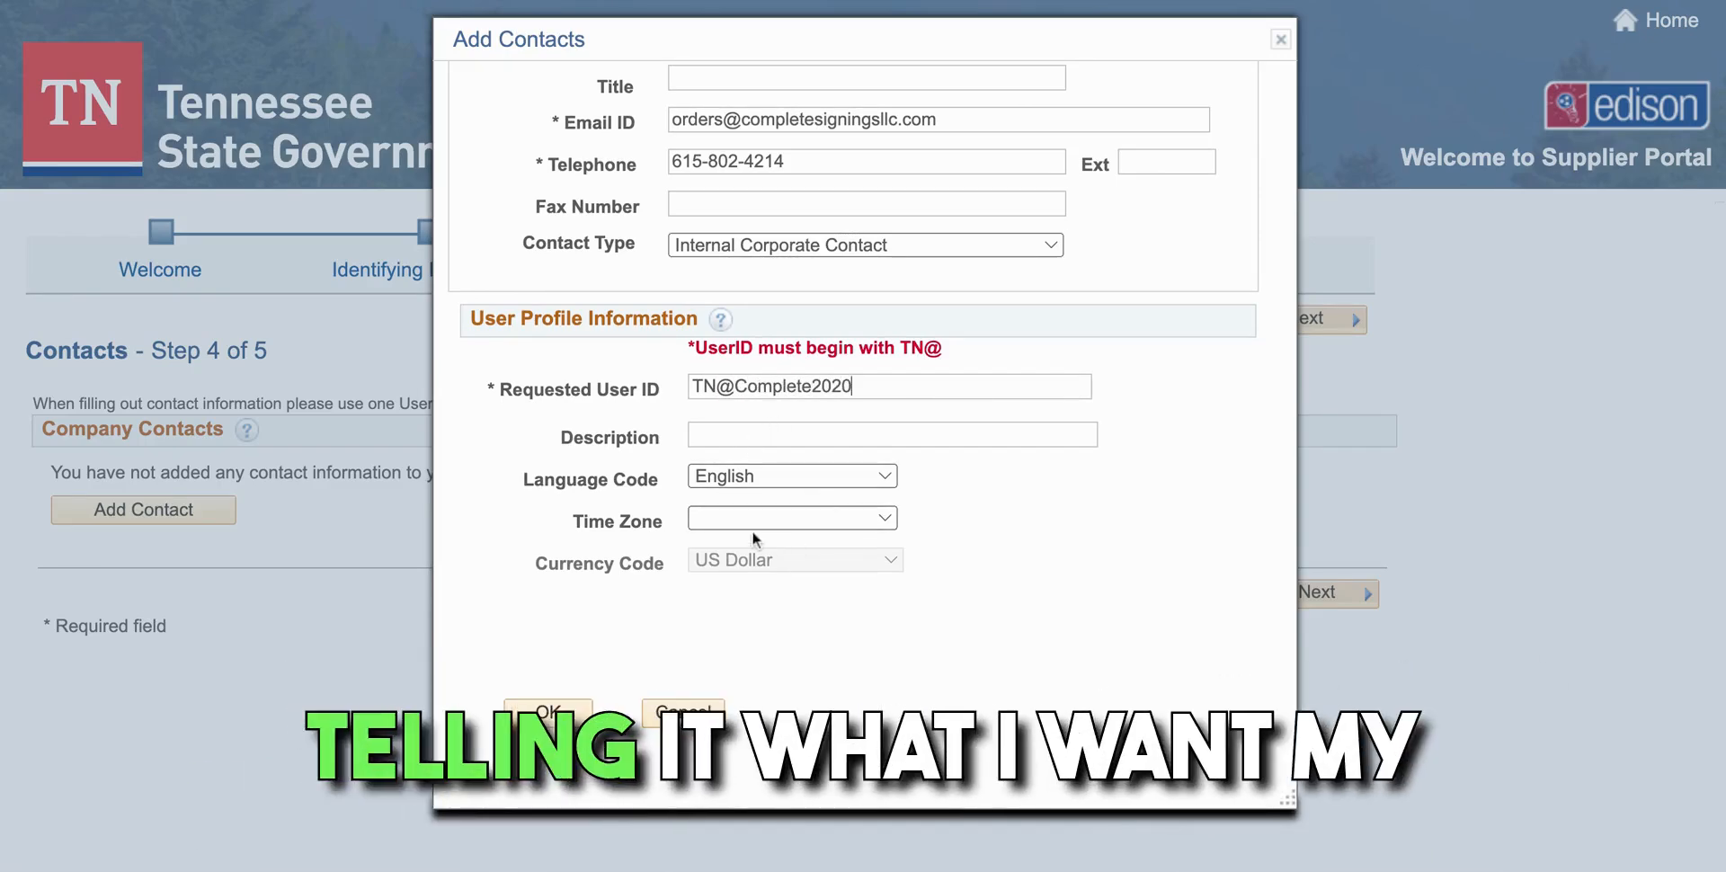
left_click(828, 525)
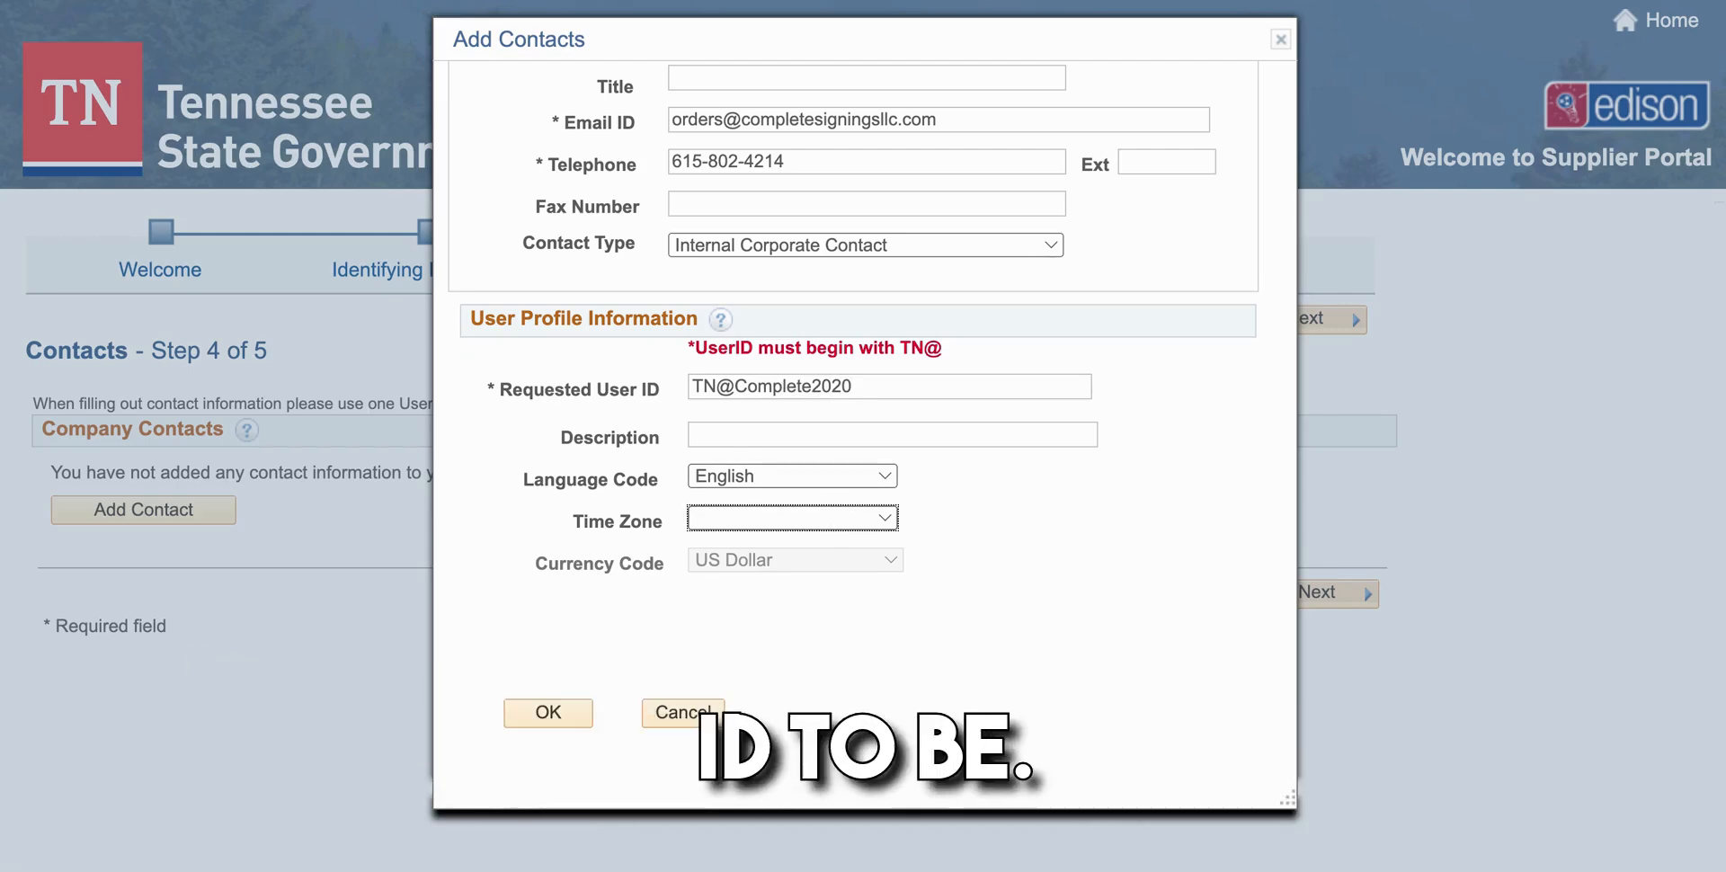
left_click(712, 699)
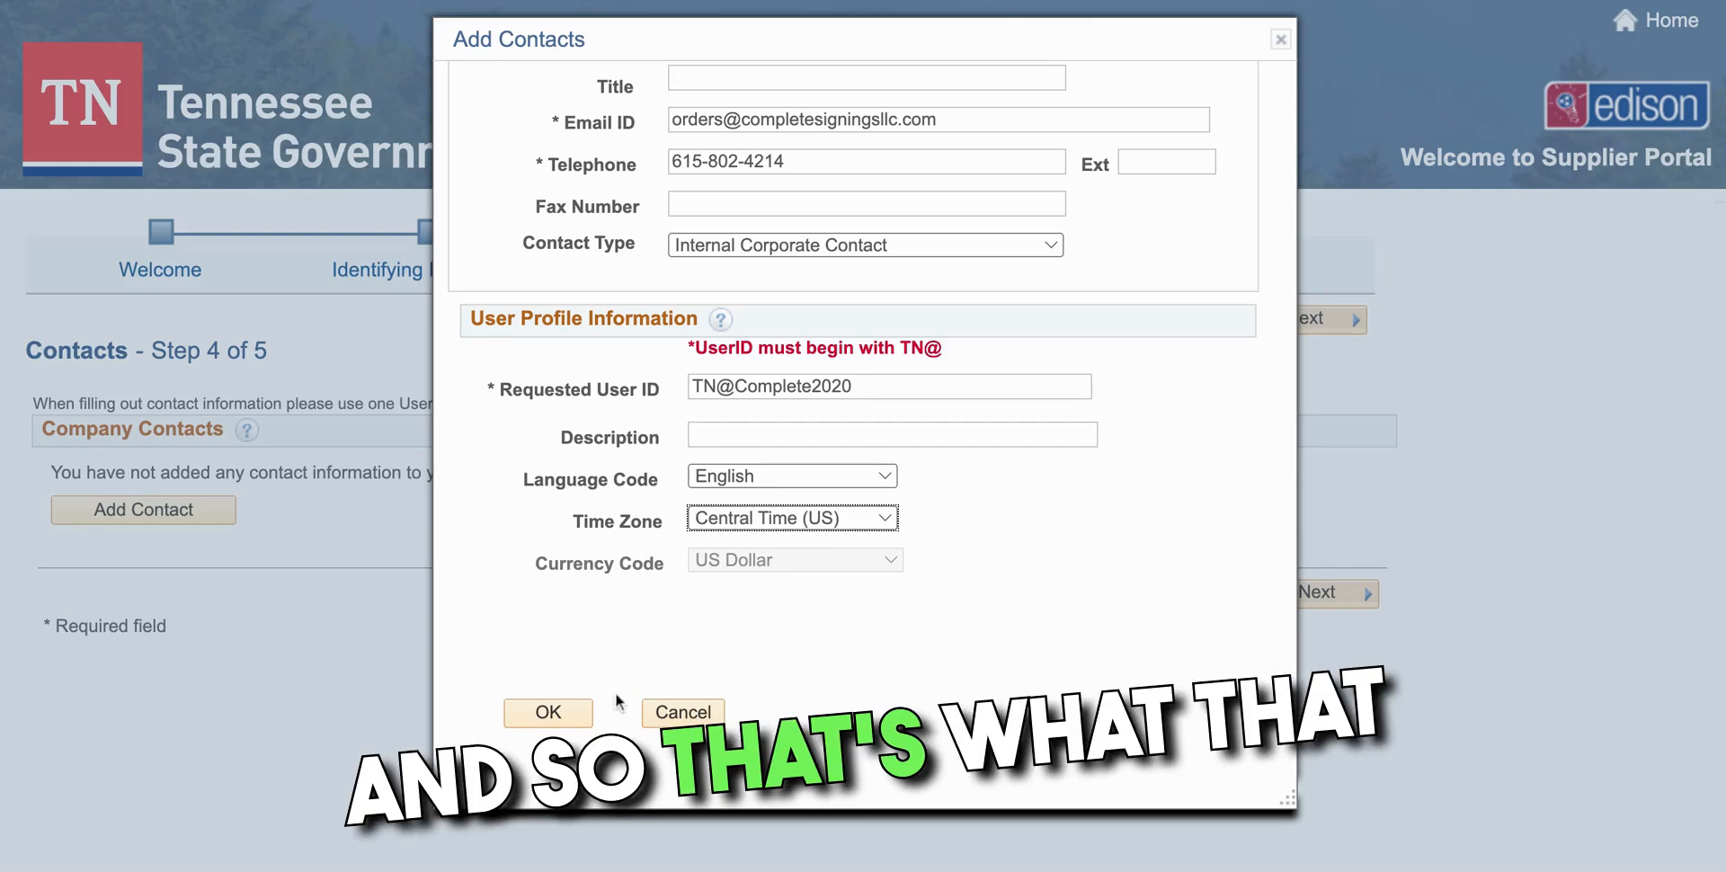
left_click(537, 717)
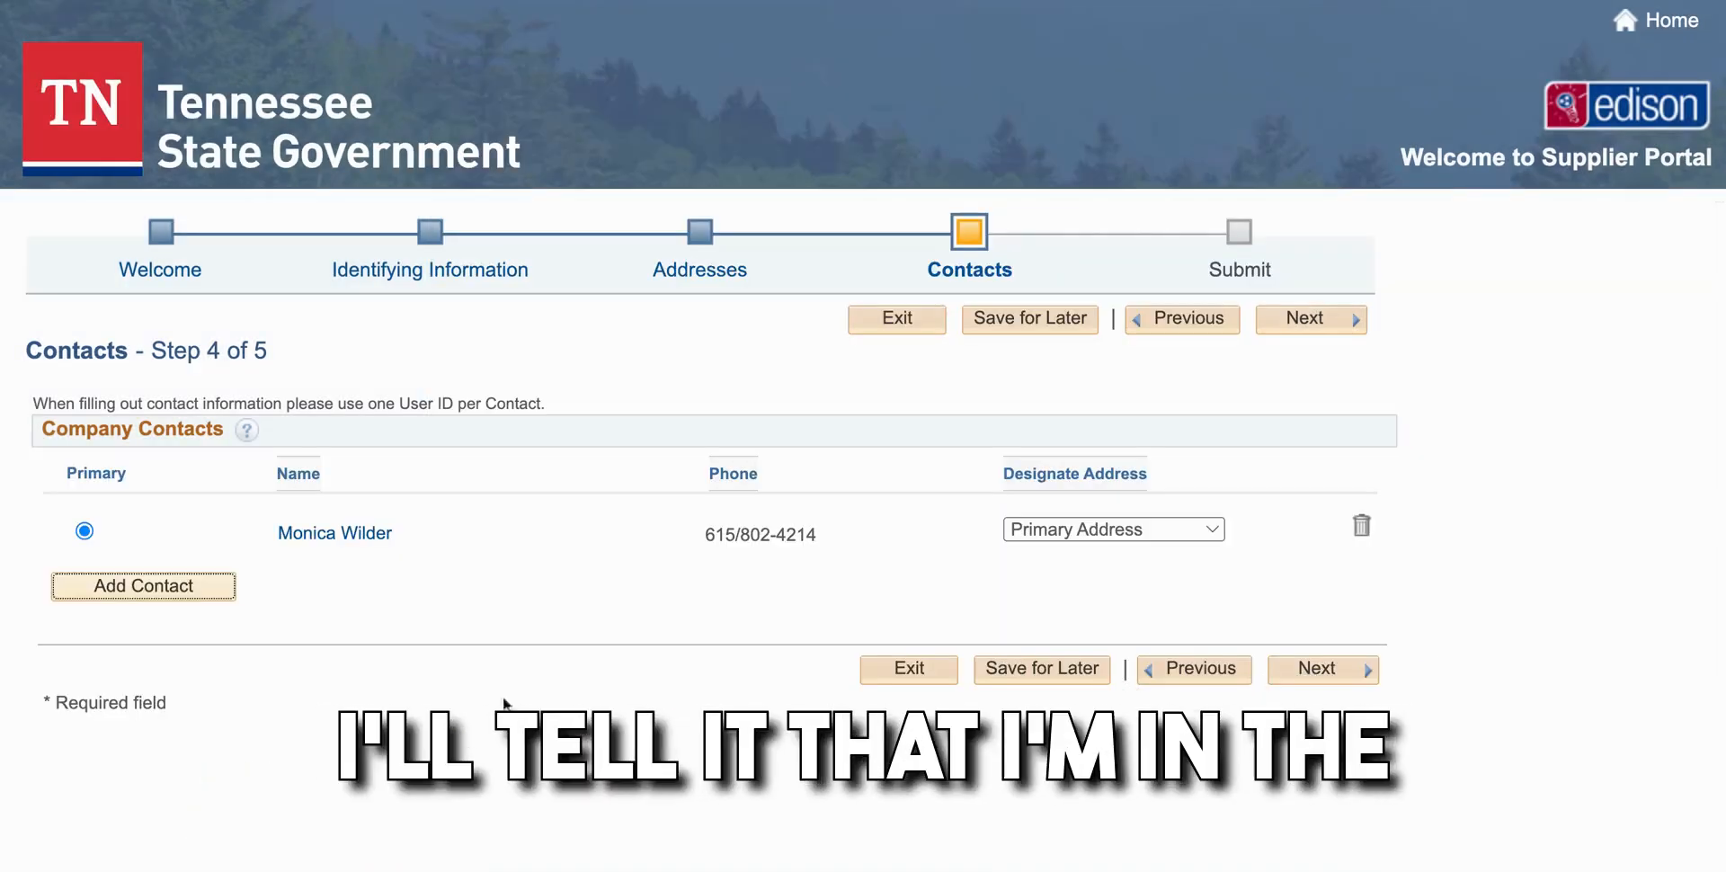
Advance to the Submit step and re-enter the notification email address to confirm it
left_click(1328, 672)
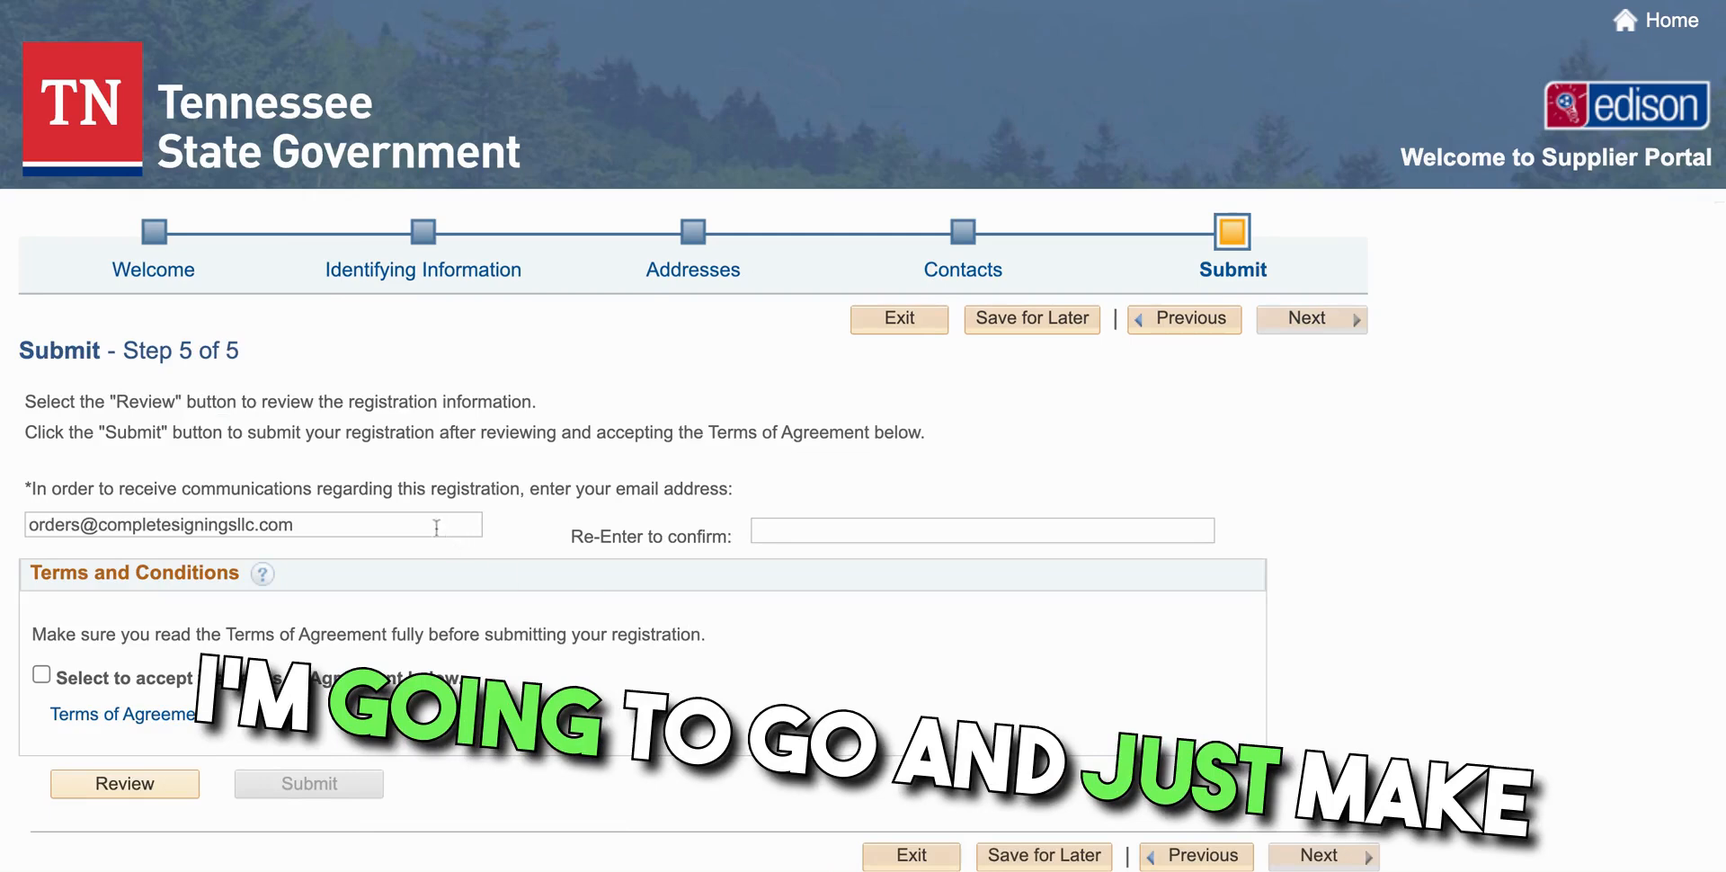
scroll(298, 499, "down", 1)
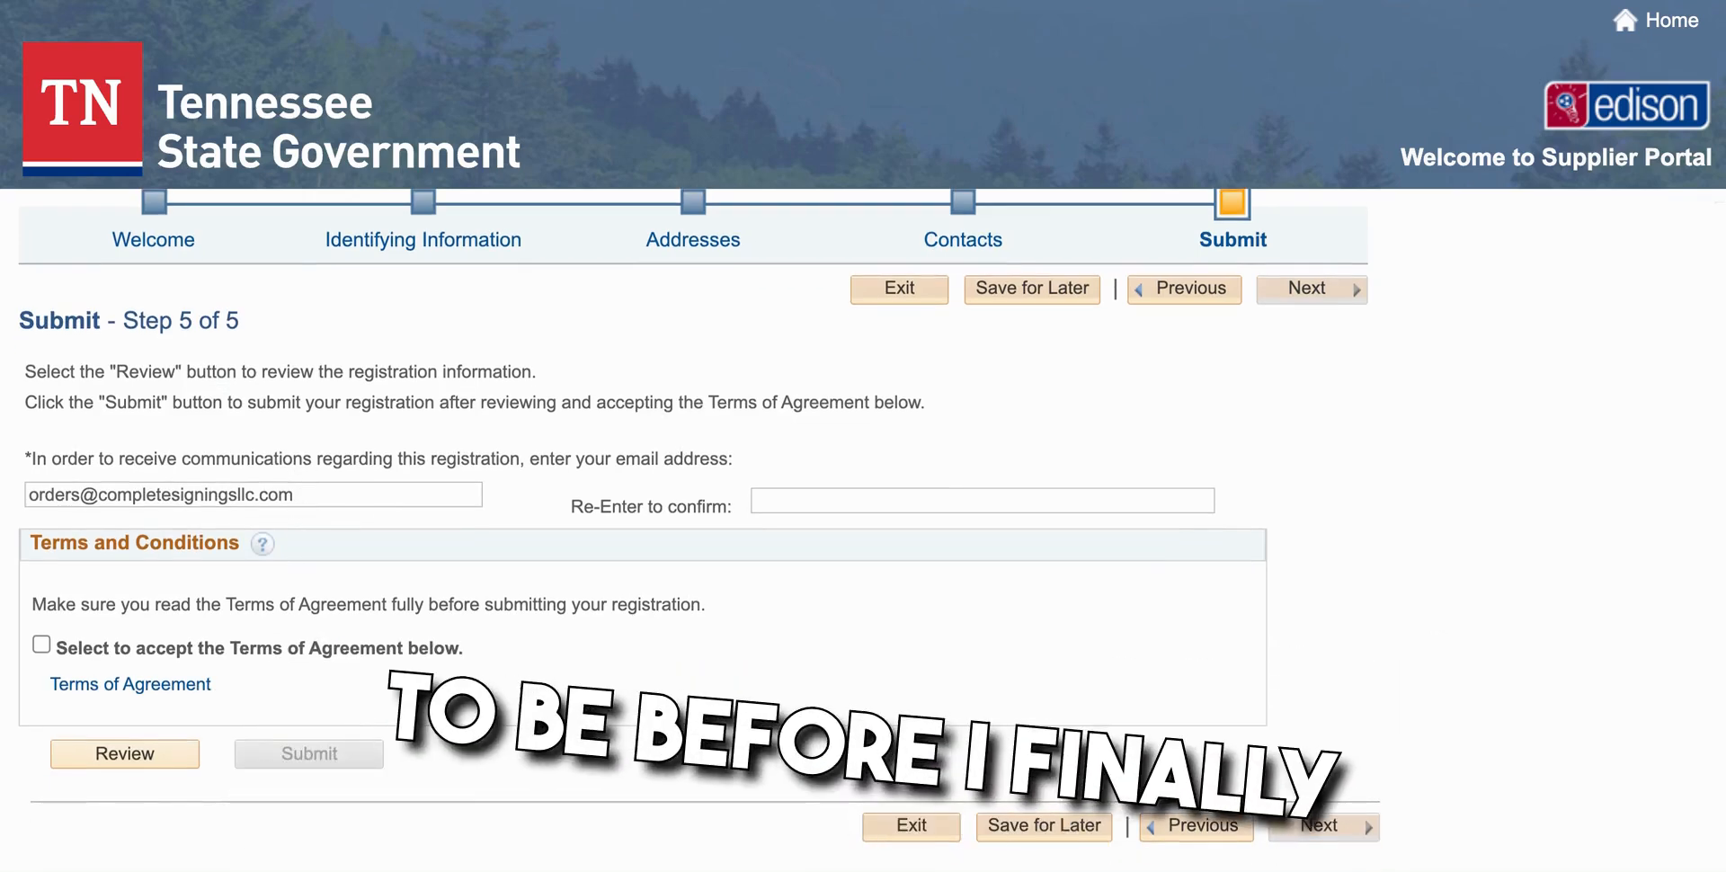
left_click(765, 501)
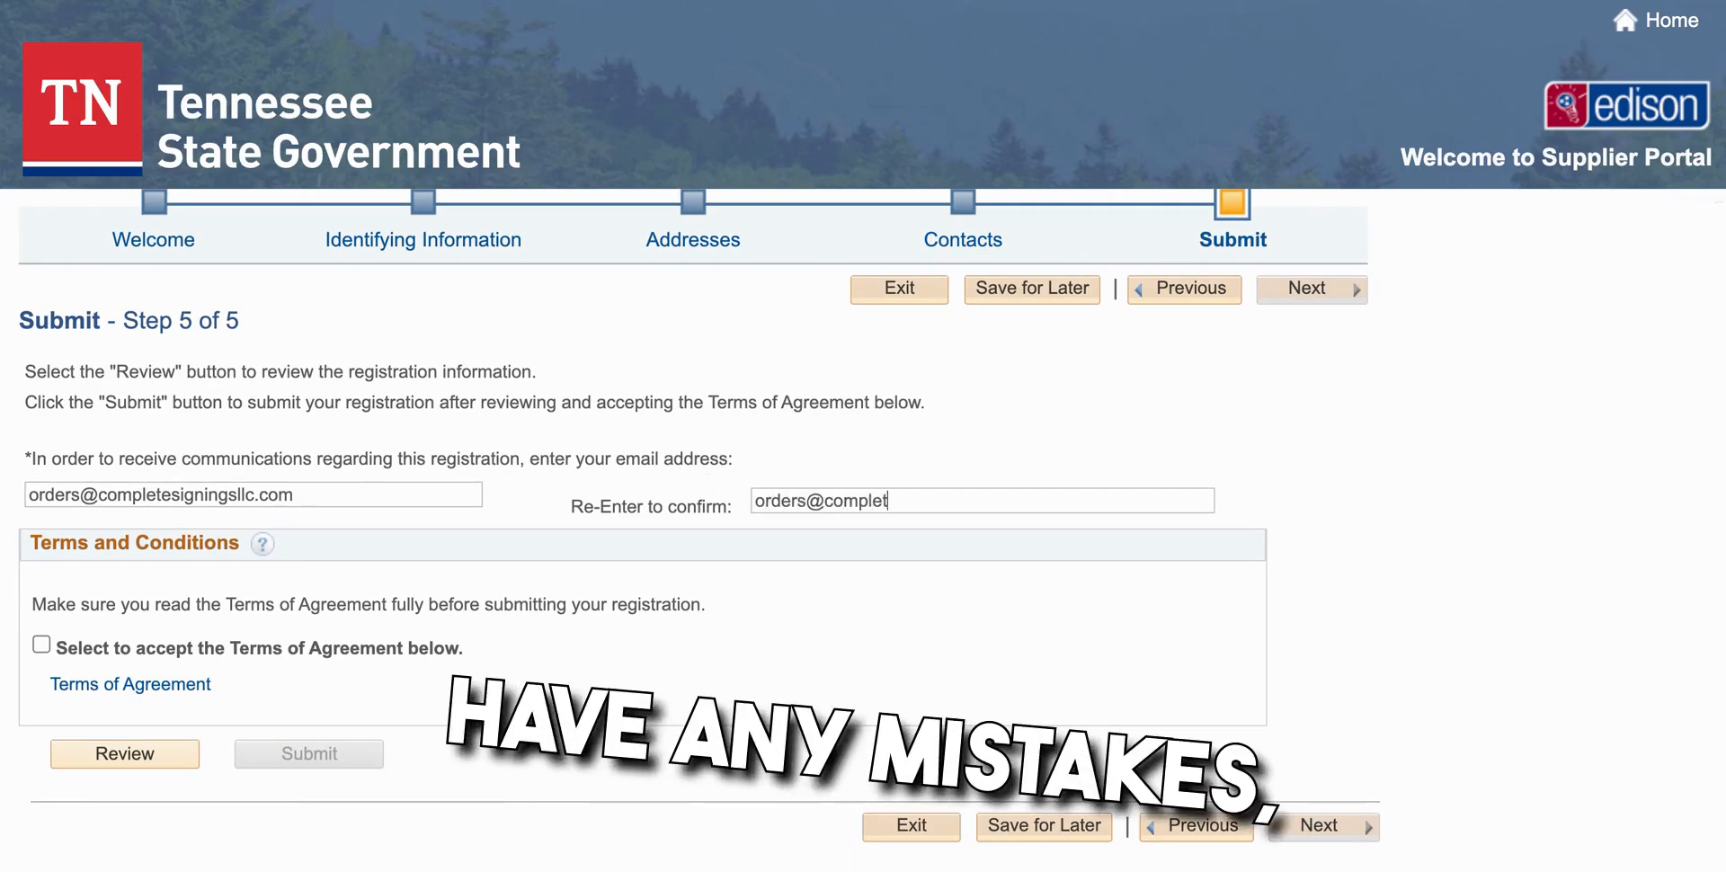
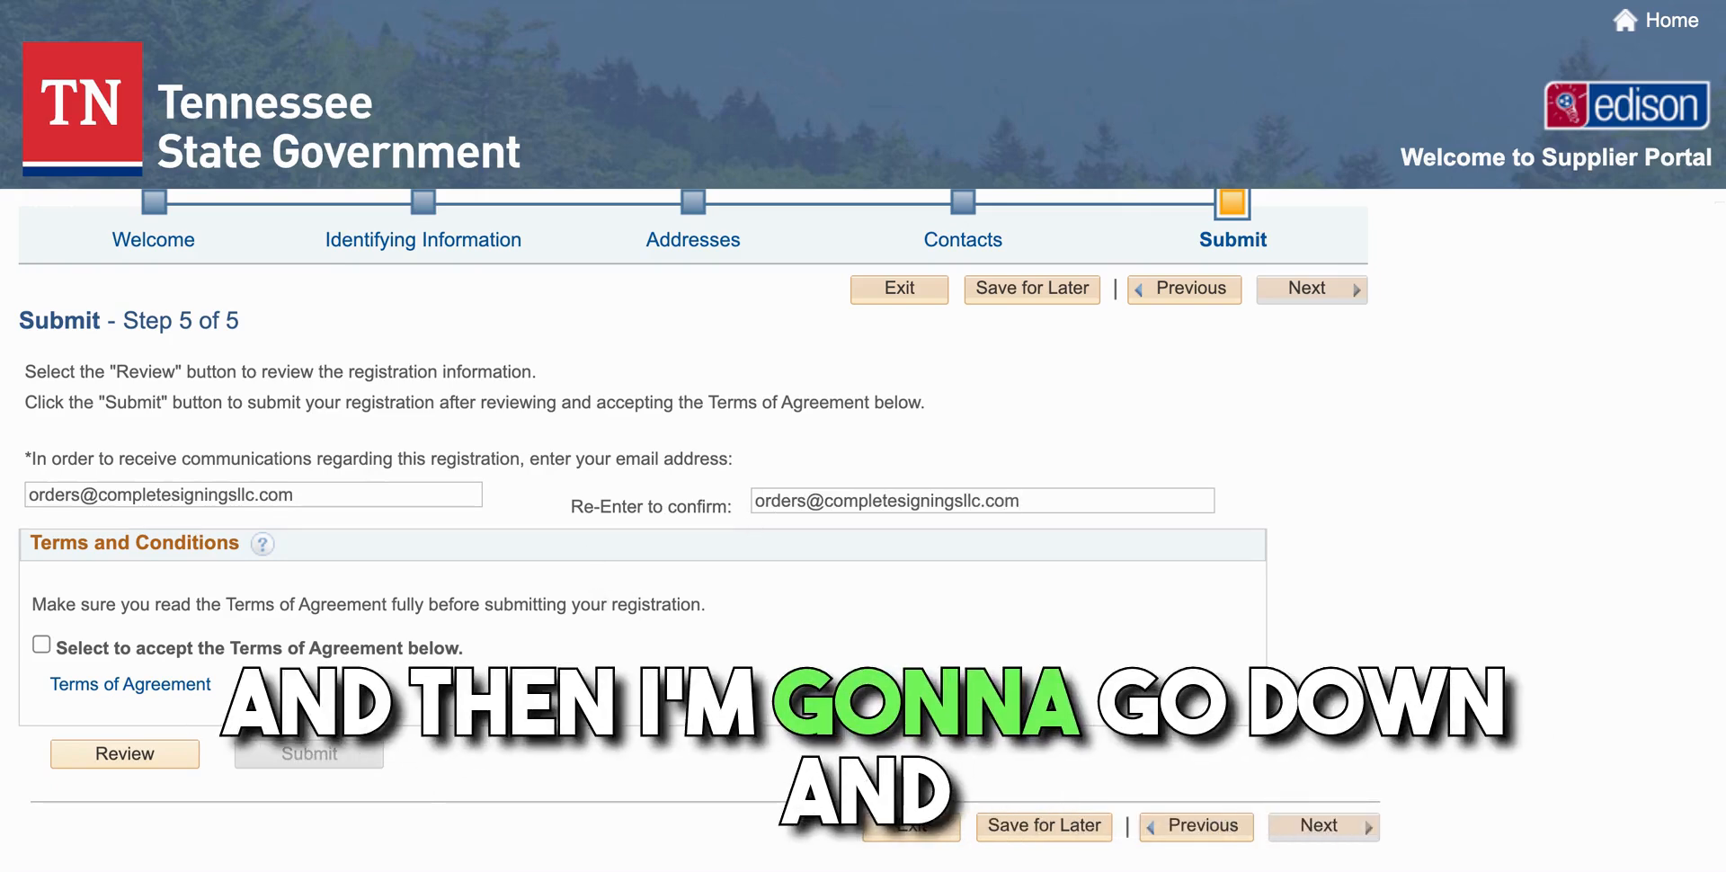
Read the Terms of Agreement, return, and tick the box accepting them
left_click(175, 696)
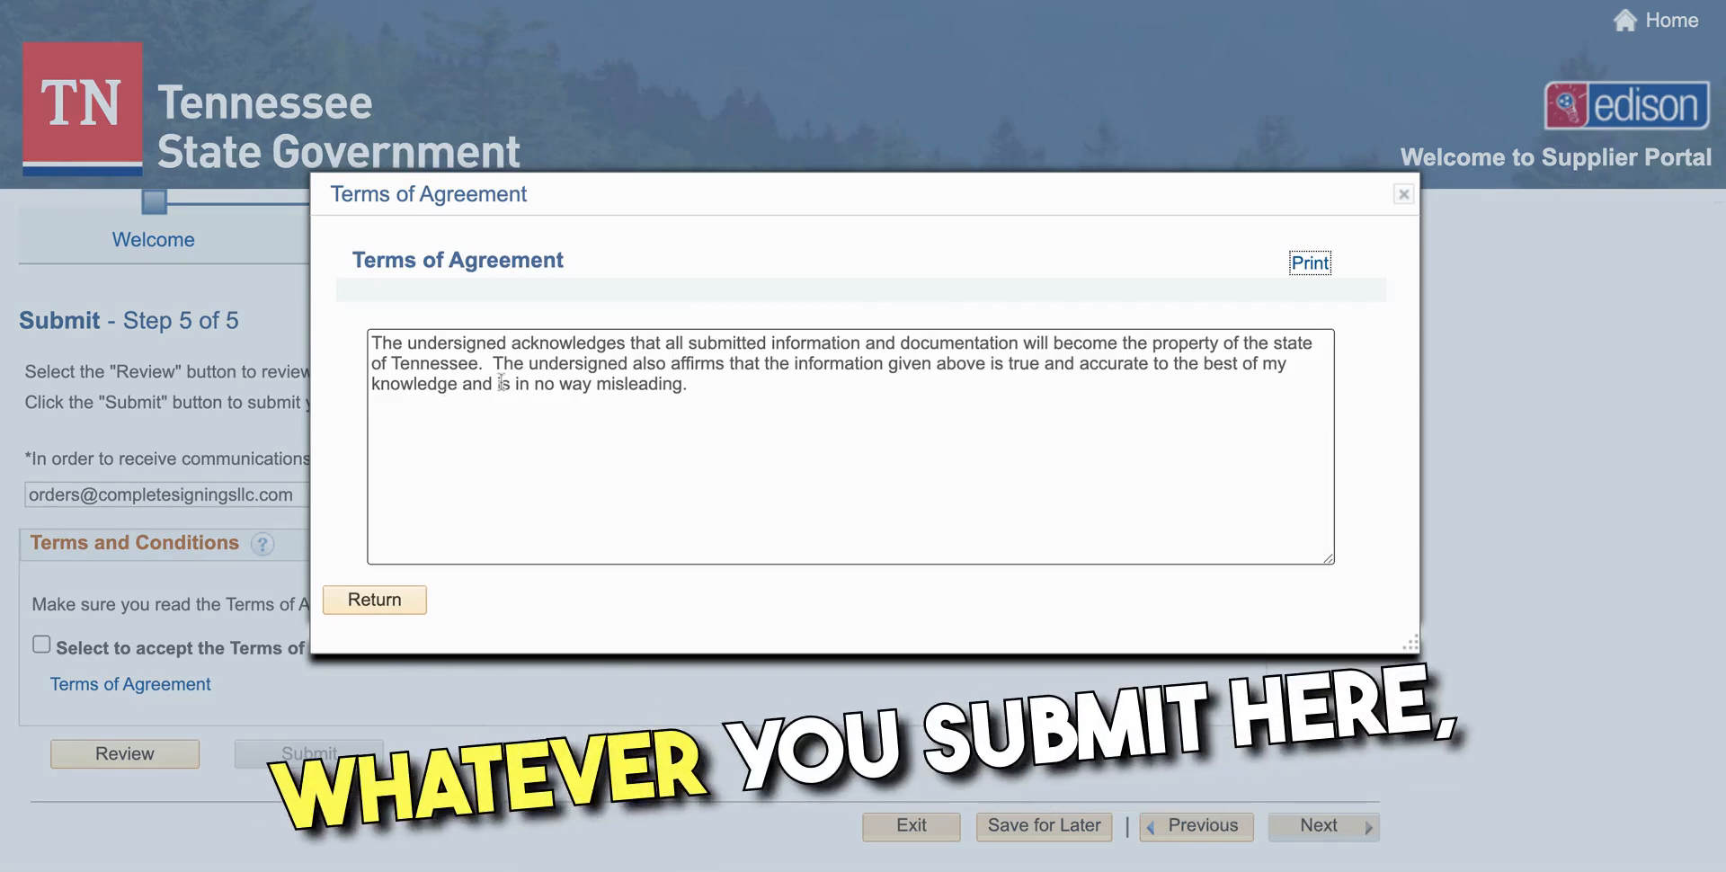
left_click(374, 599)
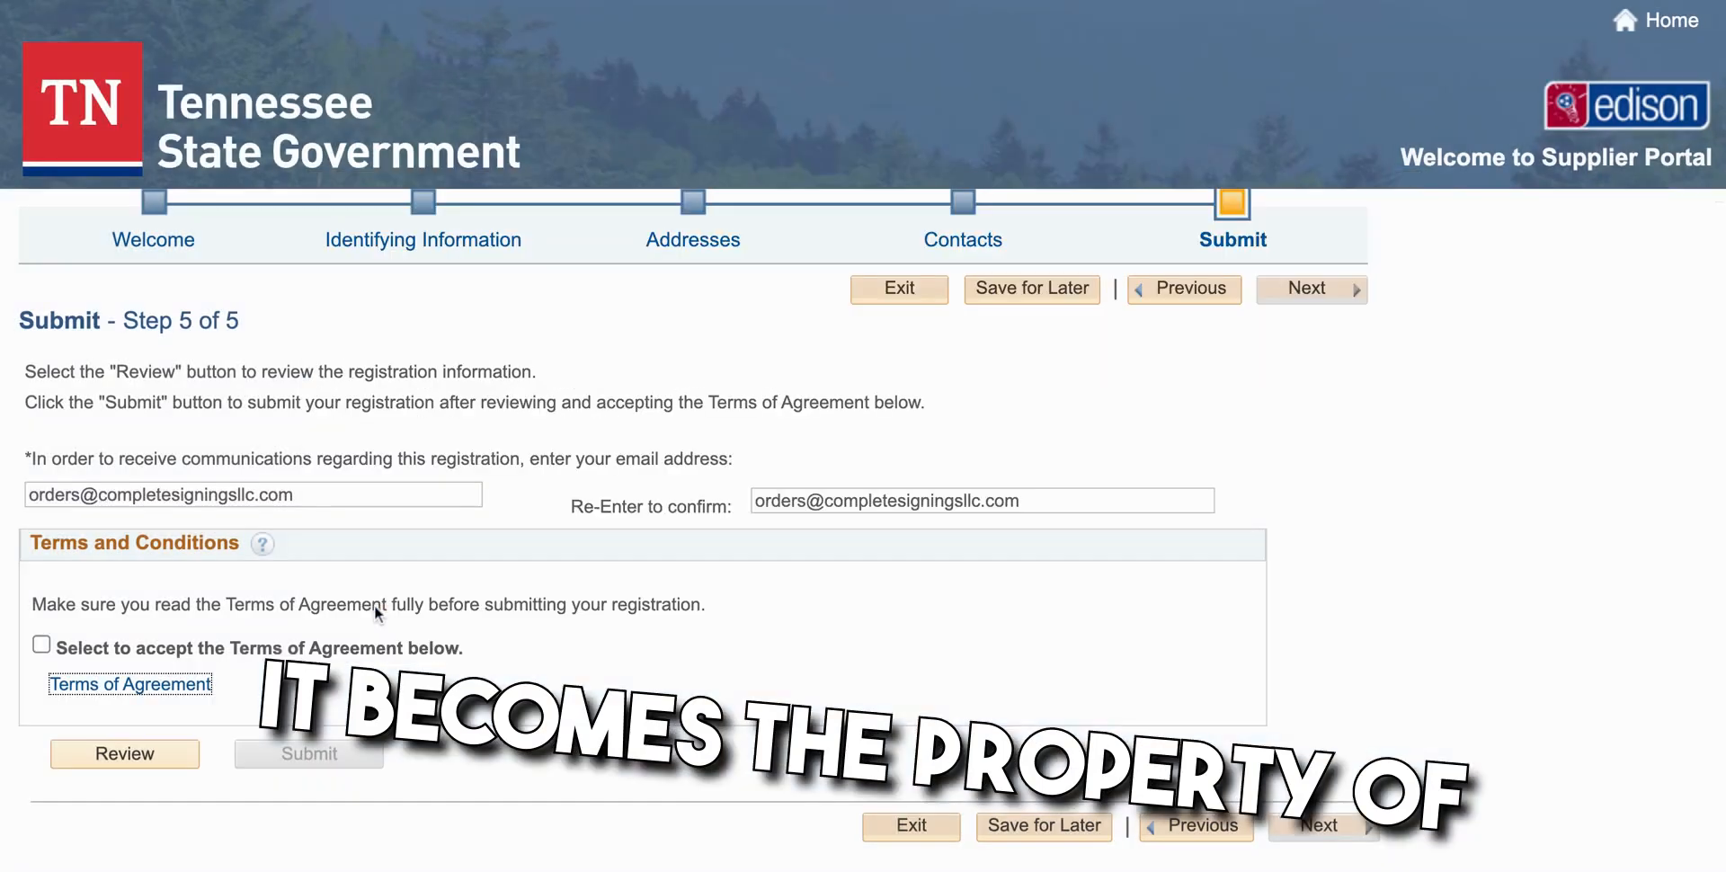
left_click(41, 644)
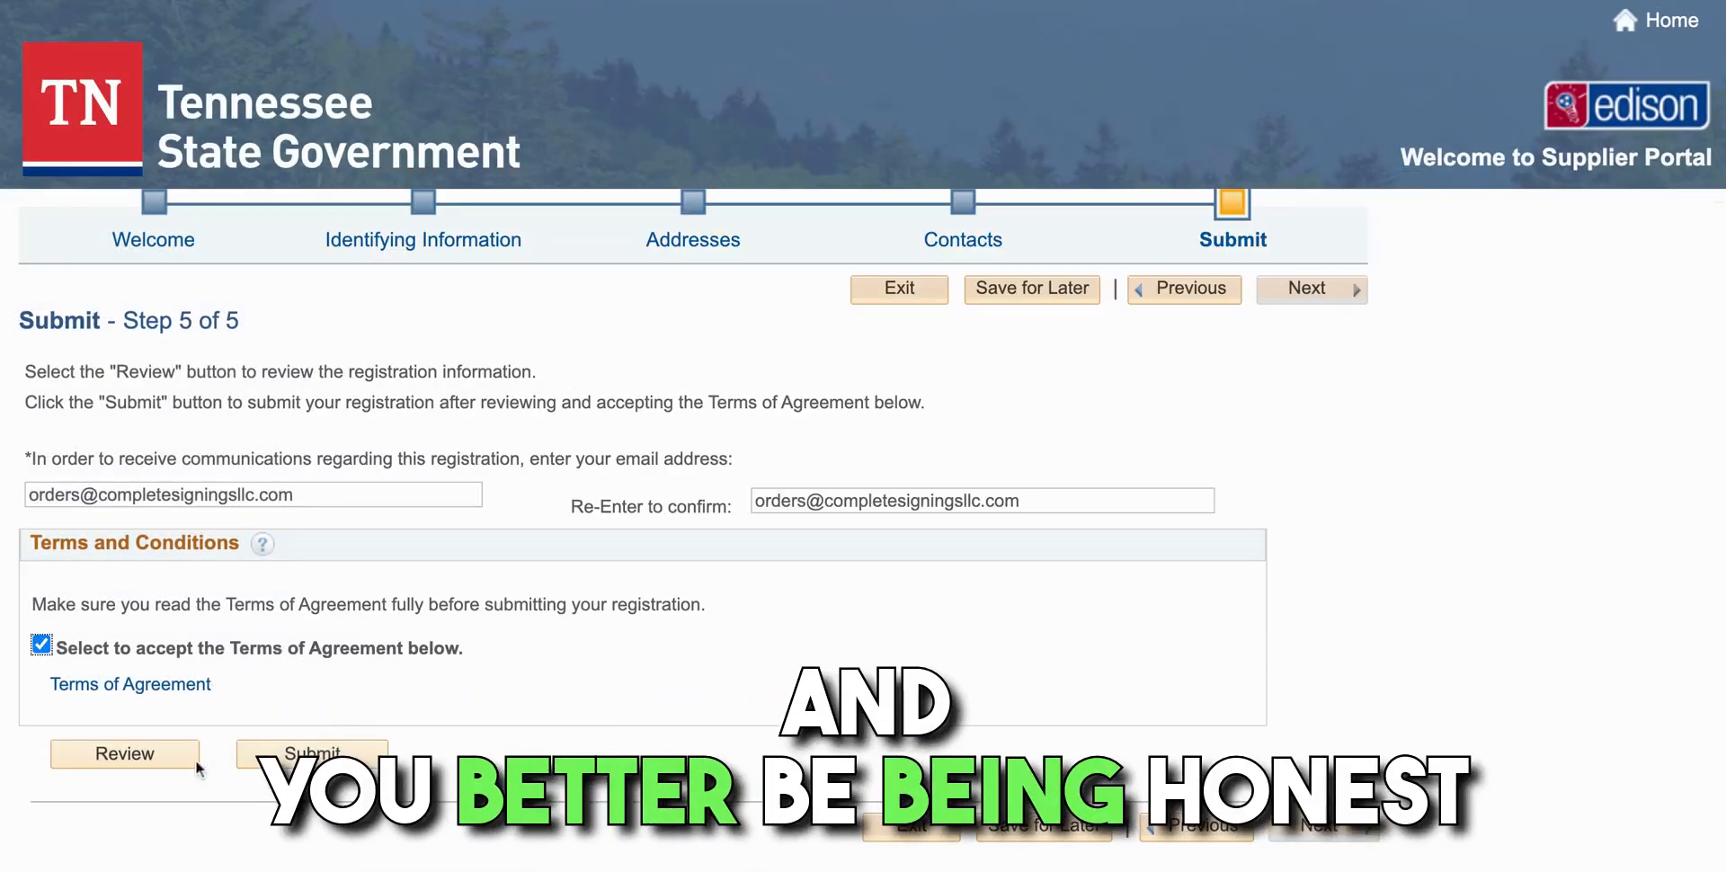
left_click(149, 755)
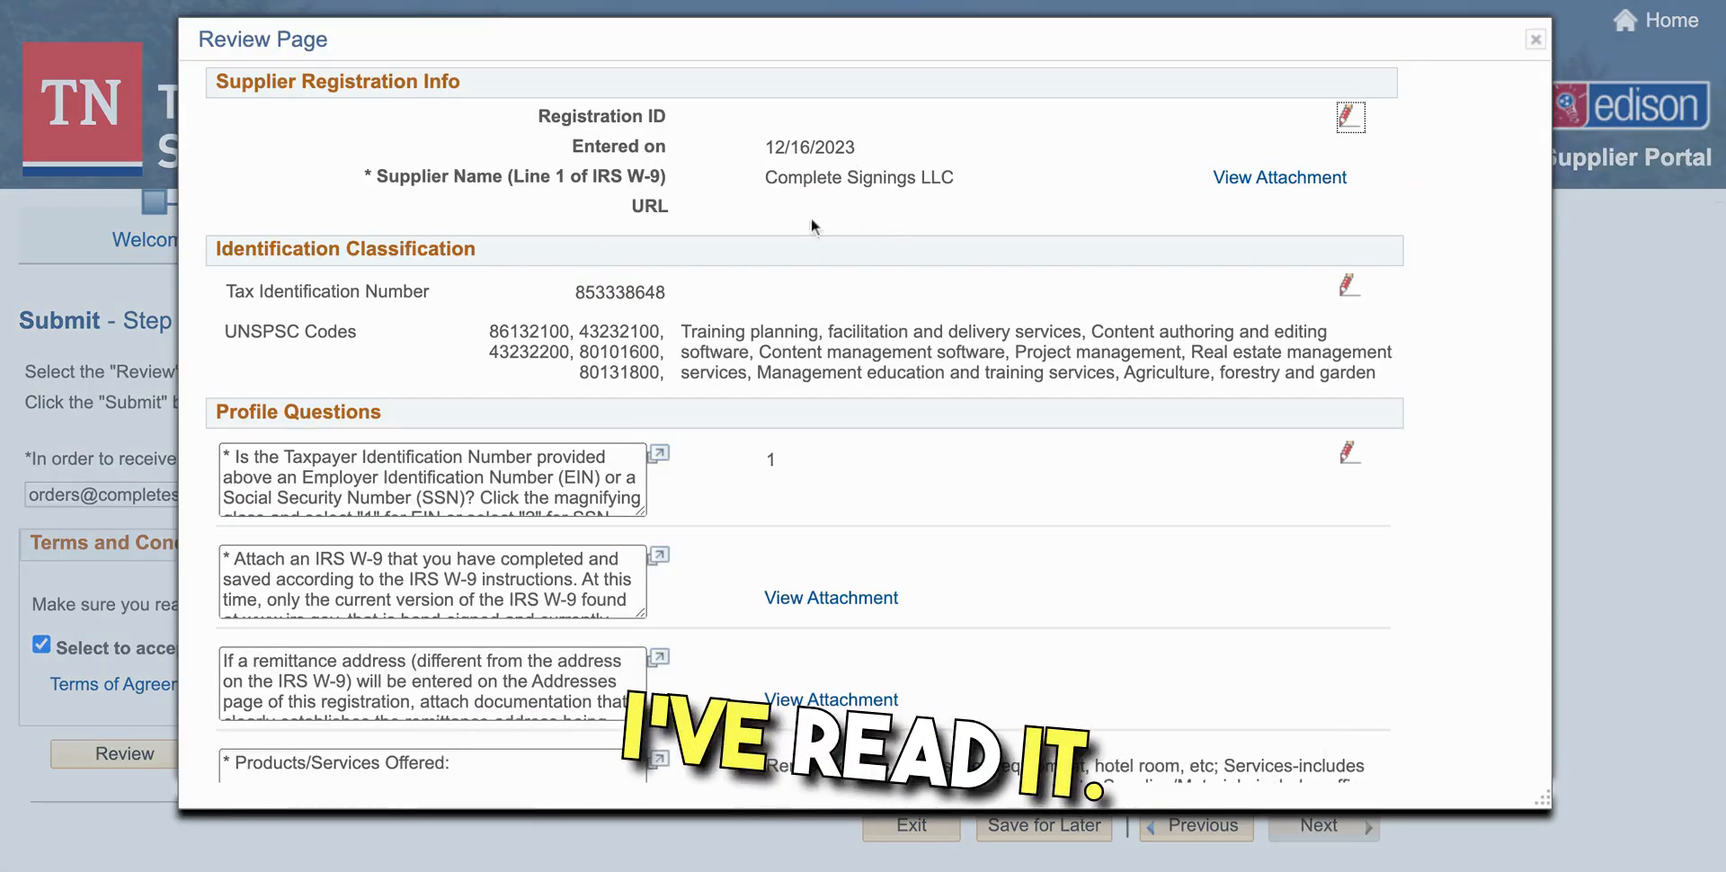
left_click(1264, 179)
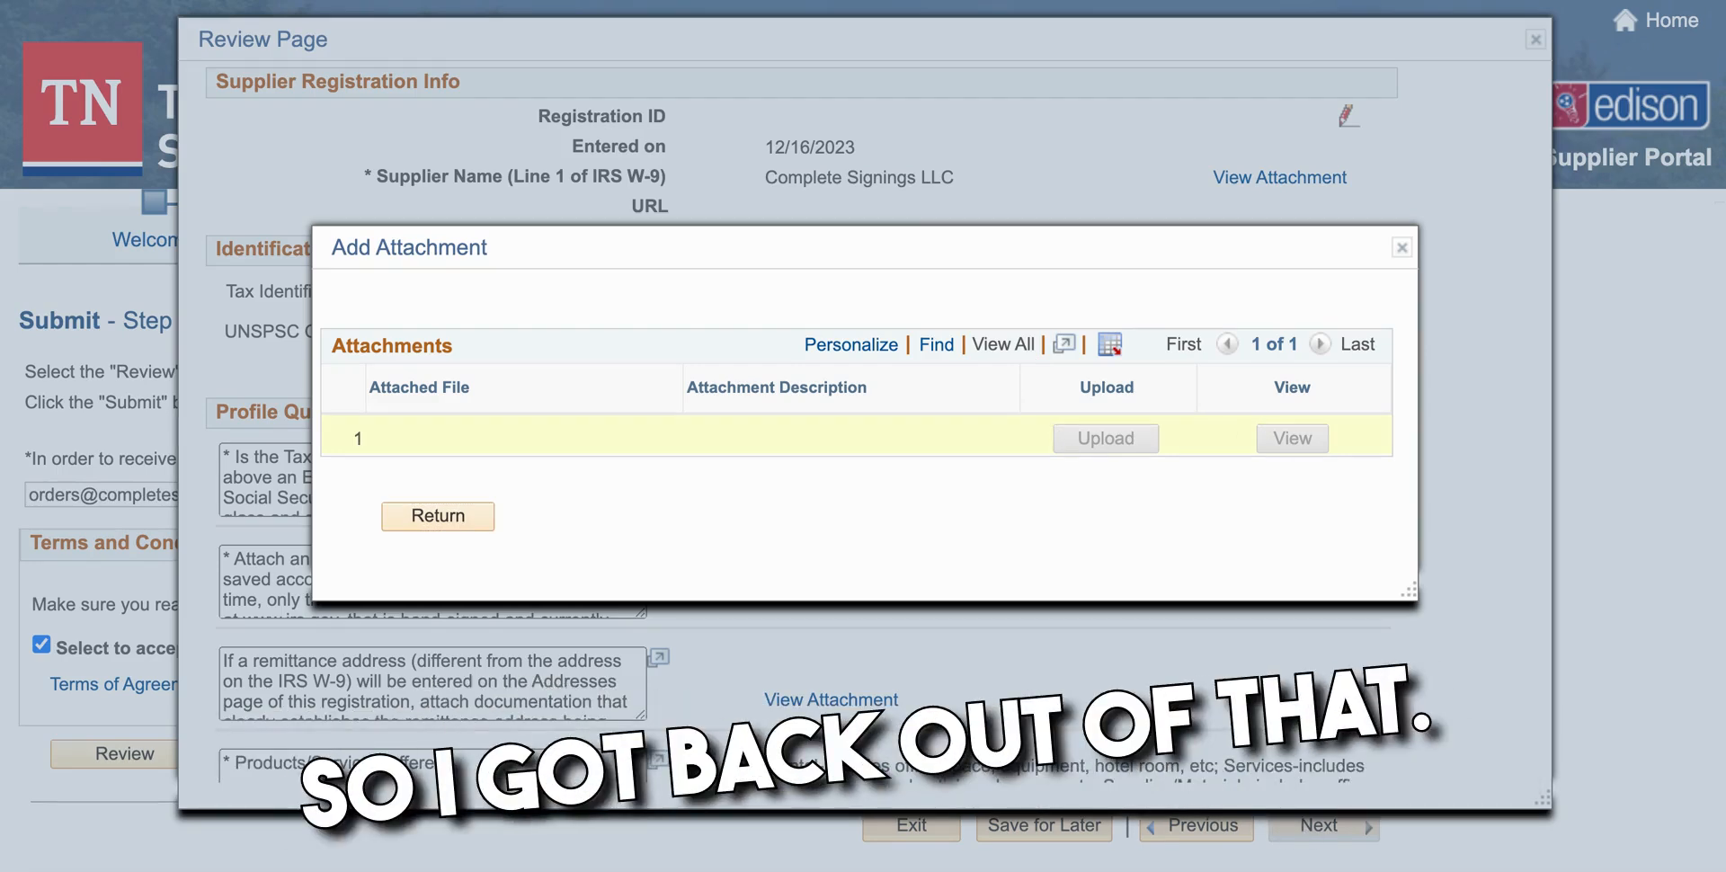
left_click(460, 512)
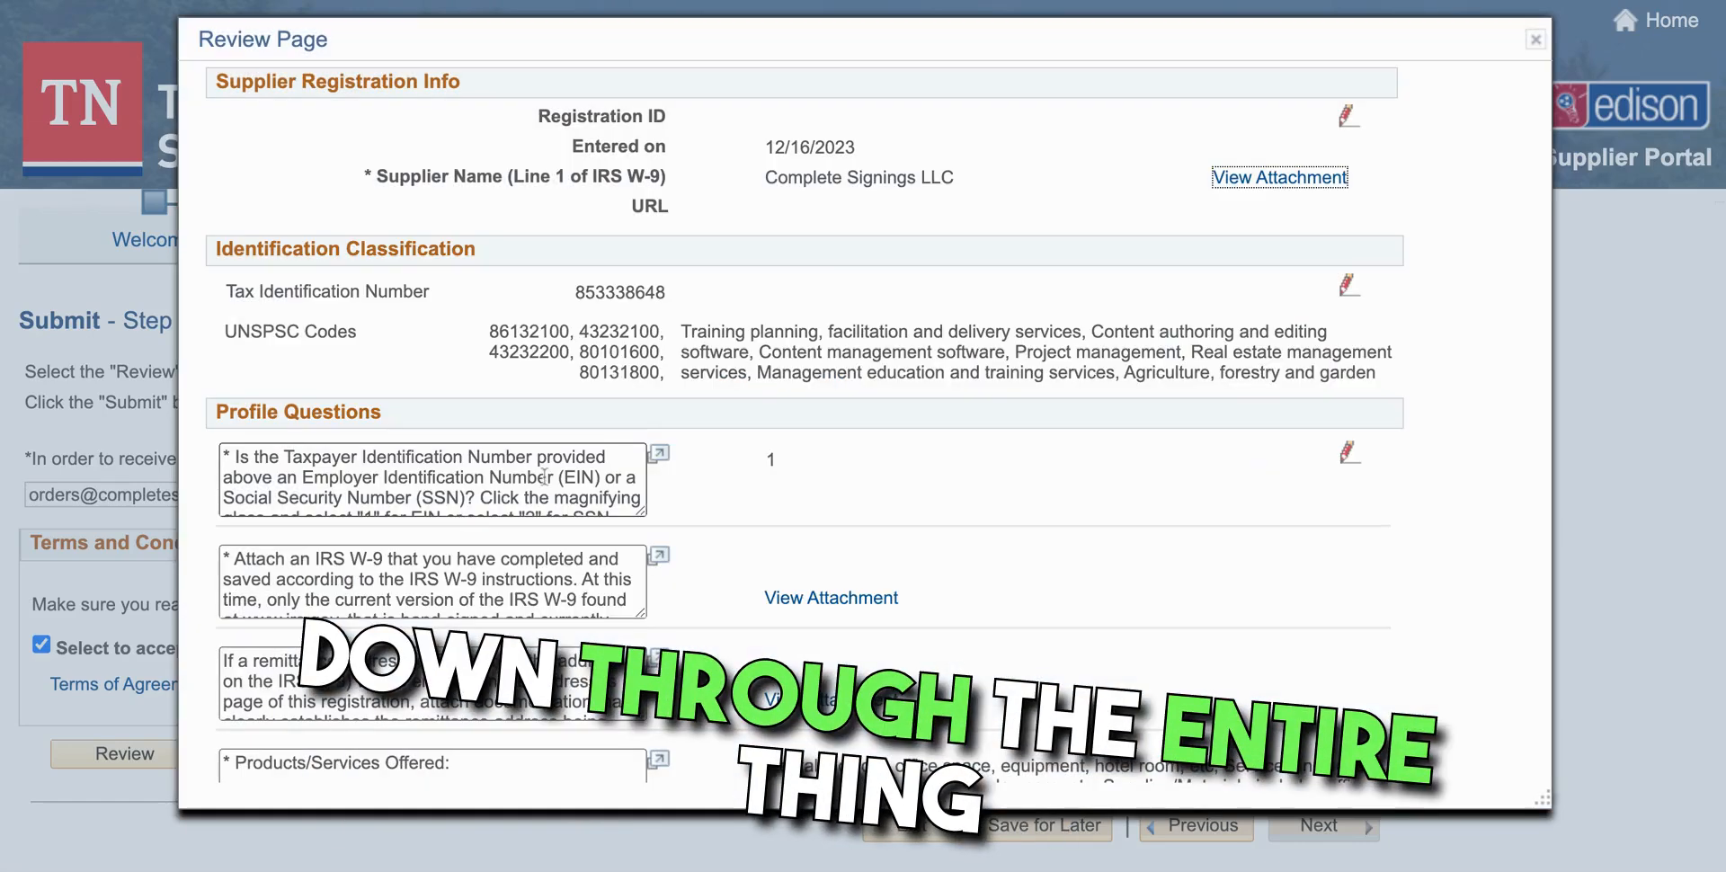
scroll(787, 355, "down", 3)
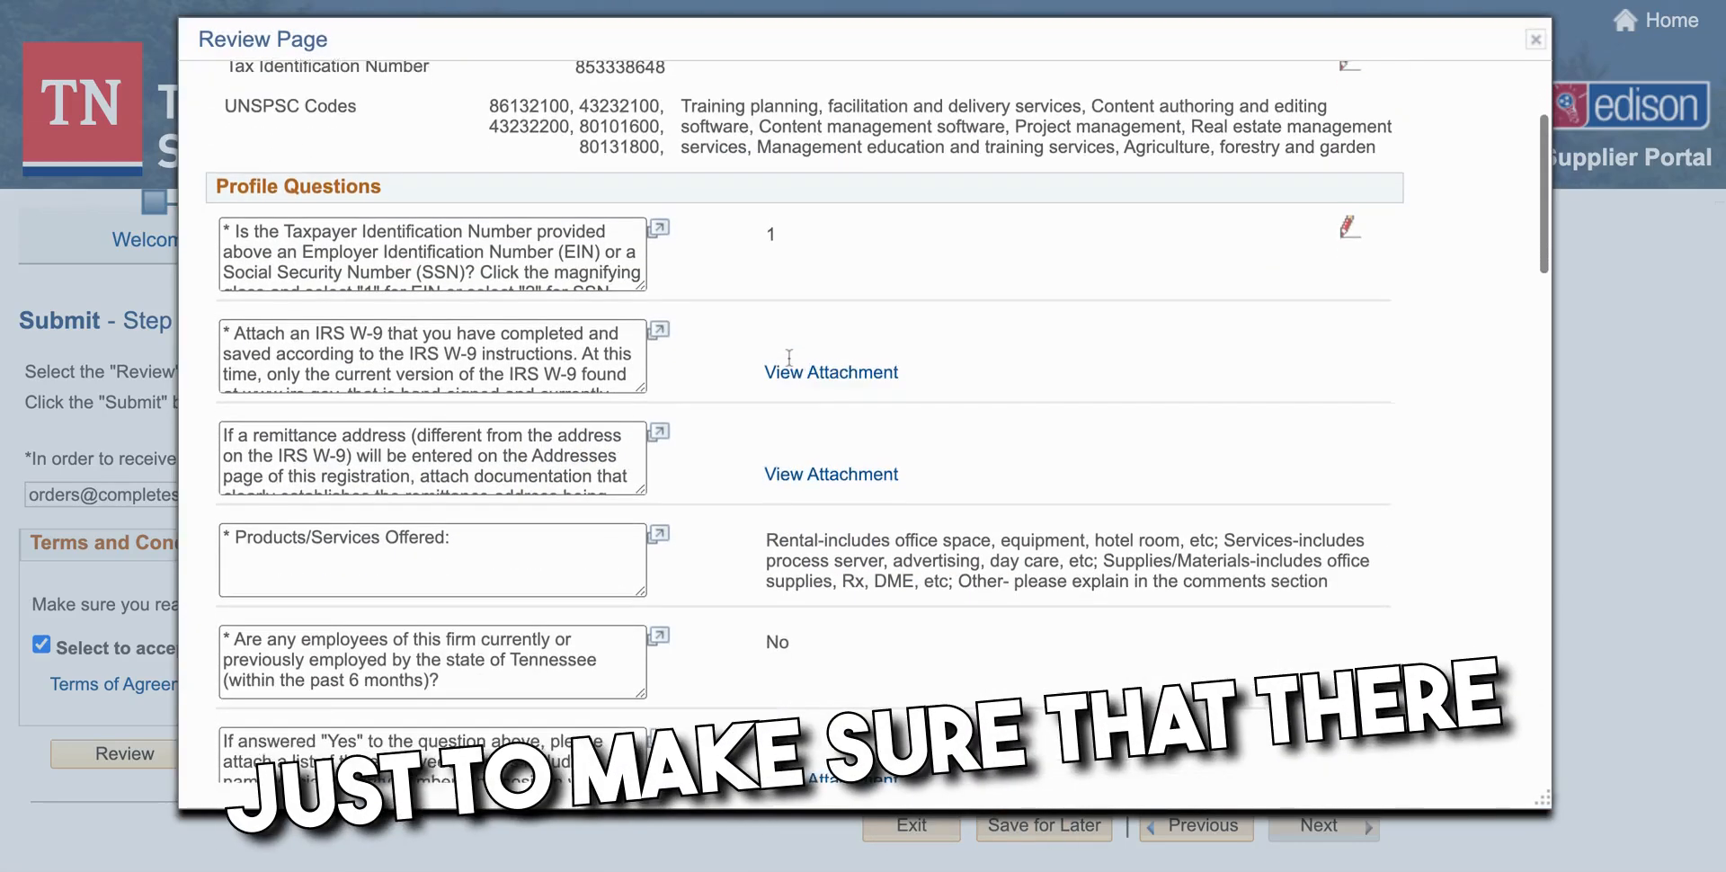
scroll(788, 357, "down", 2)
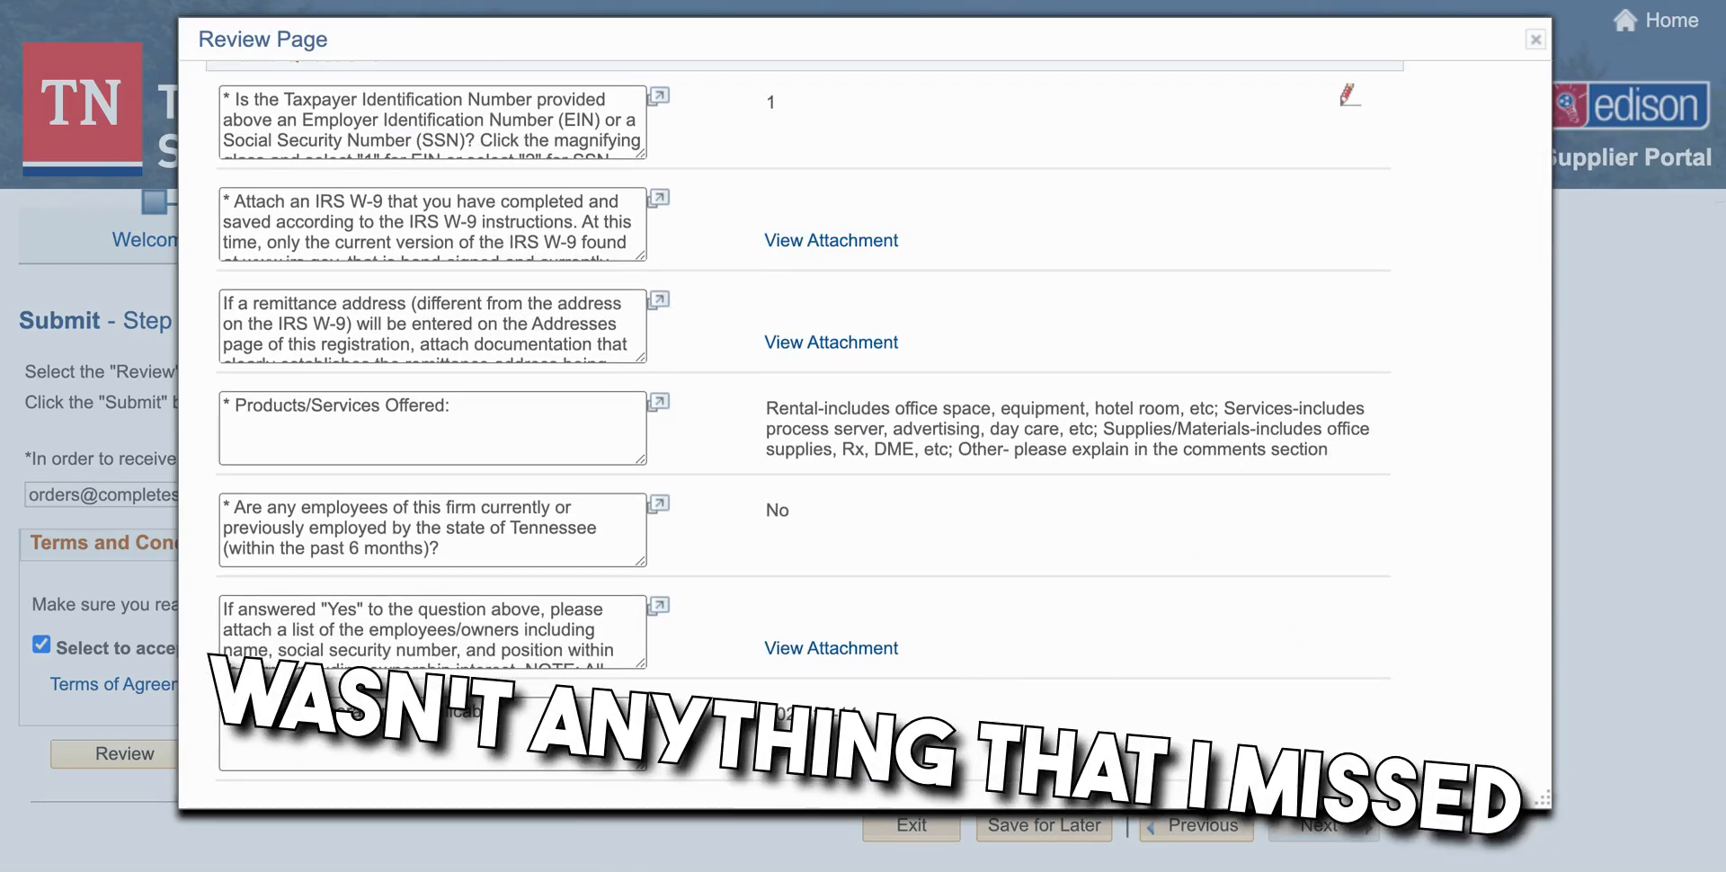
scroll(788, 358, "down", 1)
scroll(788, 358, "down", 5)
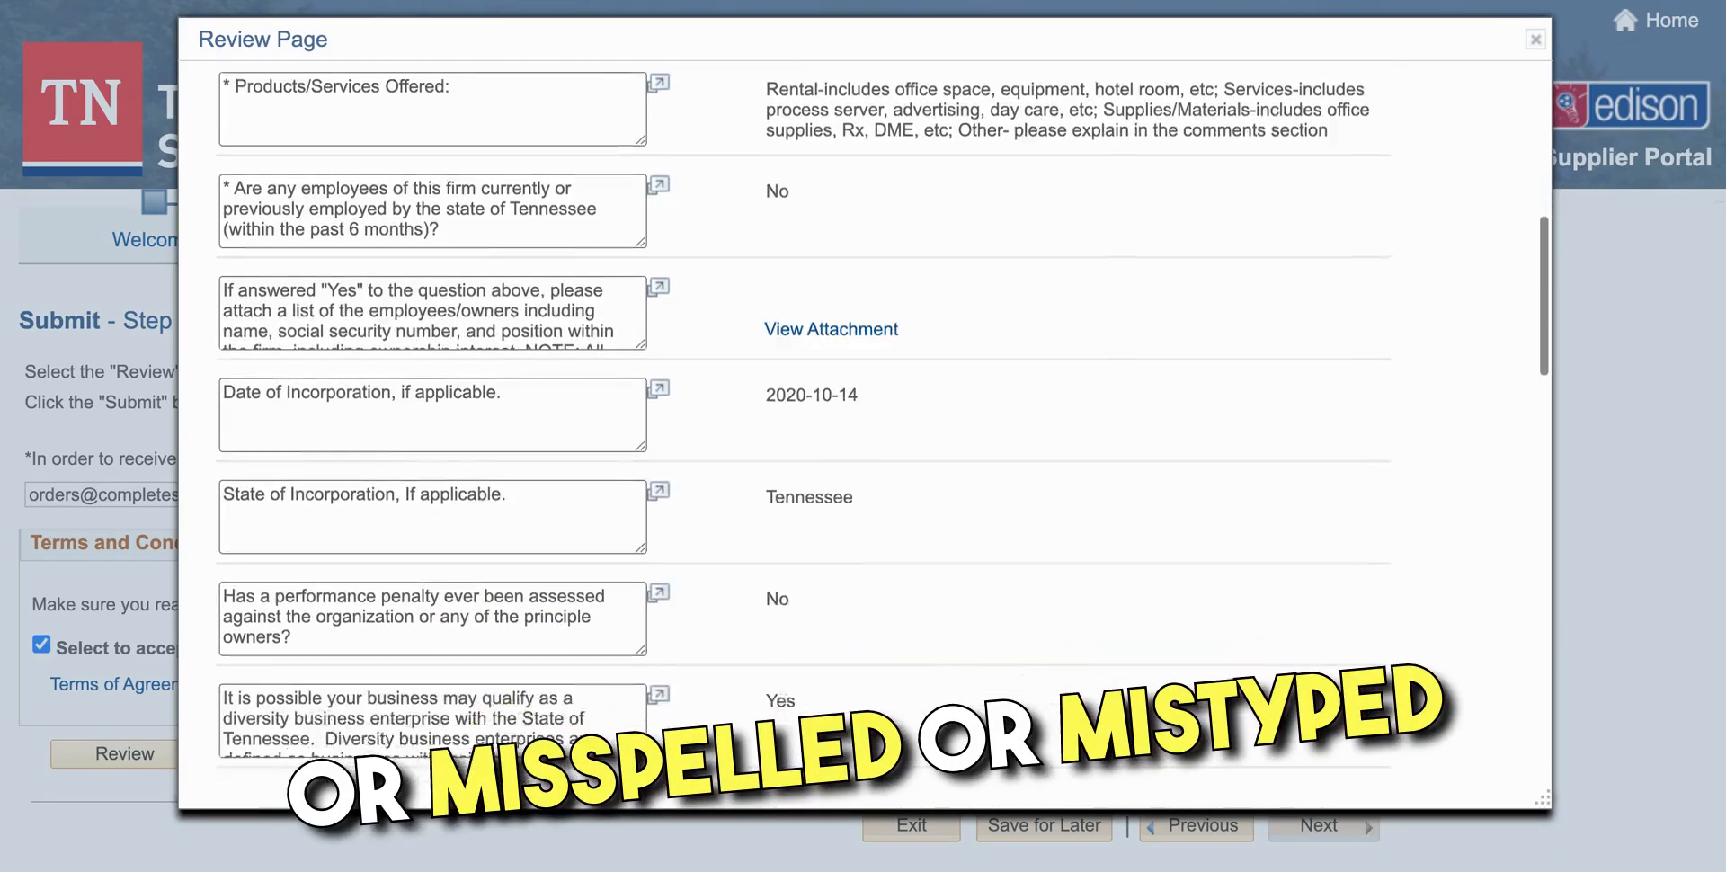
scroll(789, 358, "down", 3)
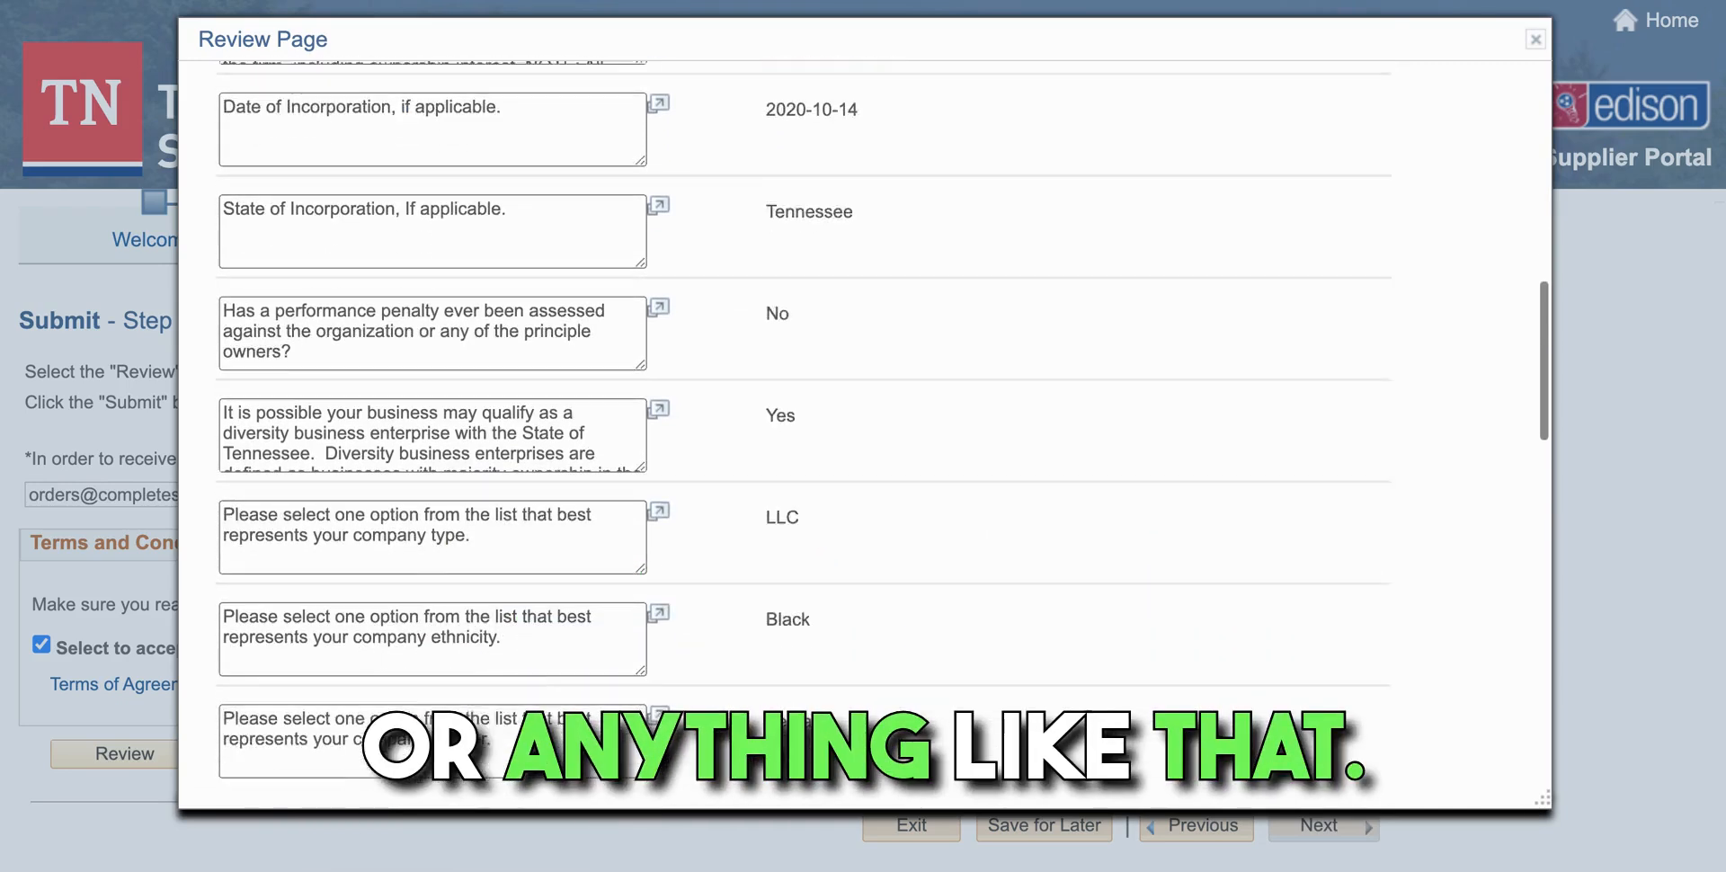
scroll(788, 358, "down", 8)
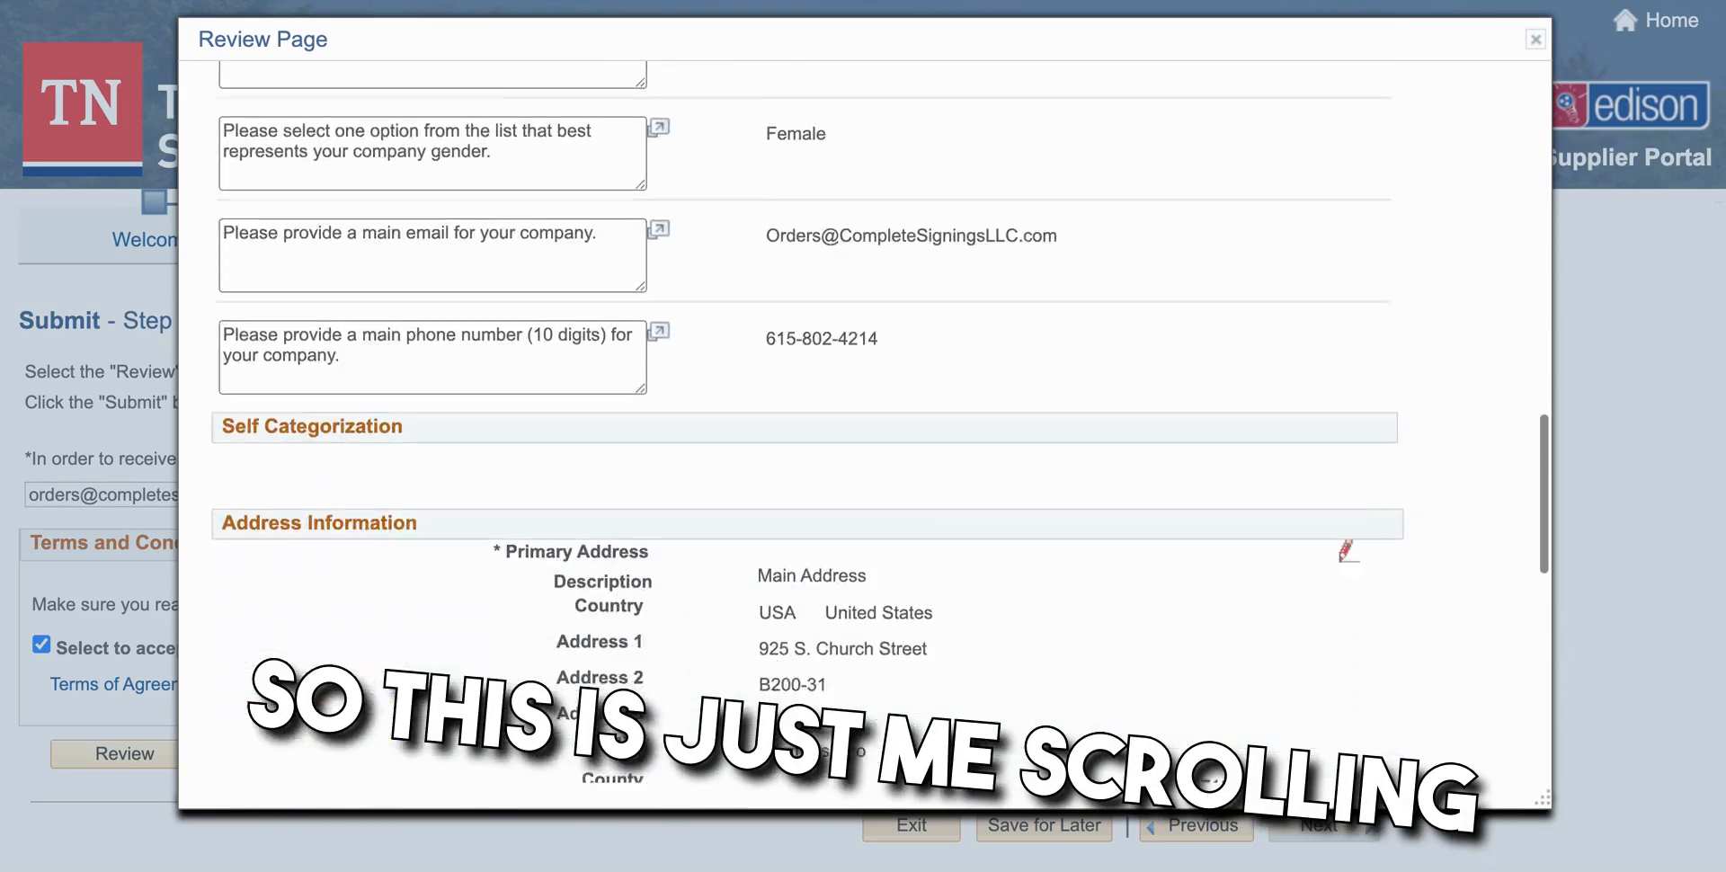
scroll(788, 357, "down", 3)
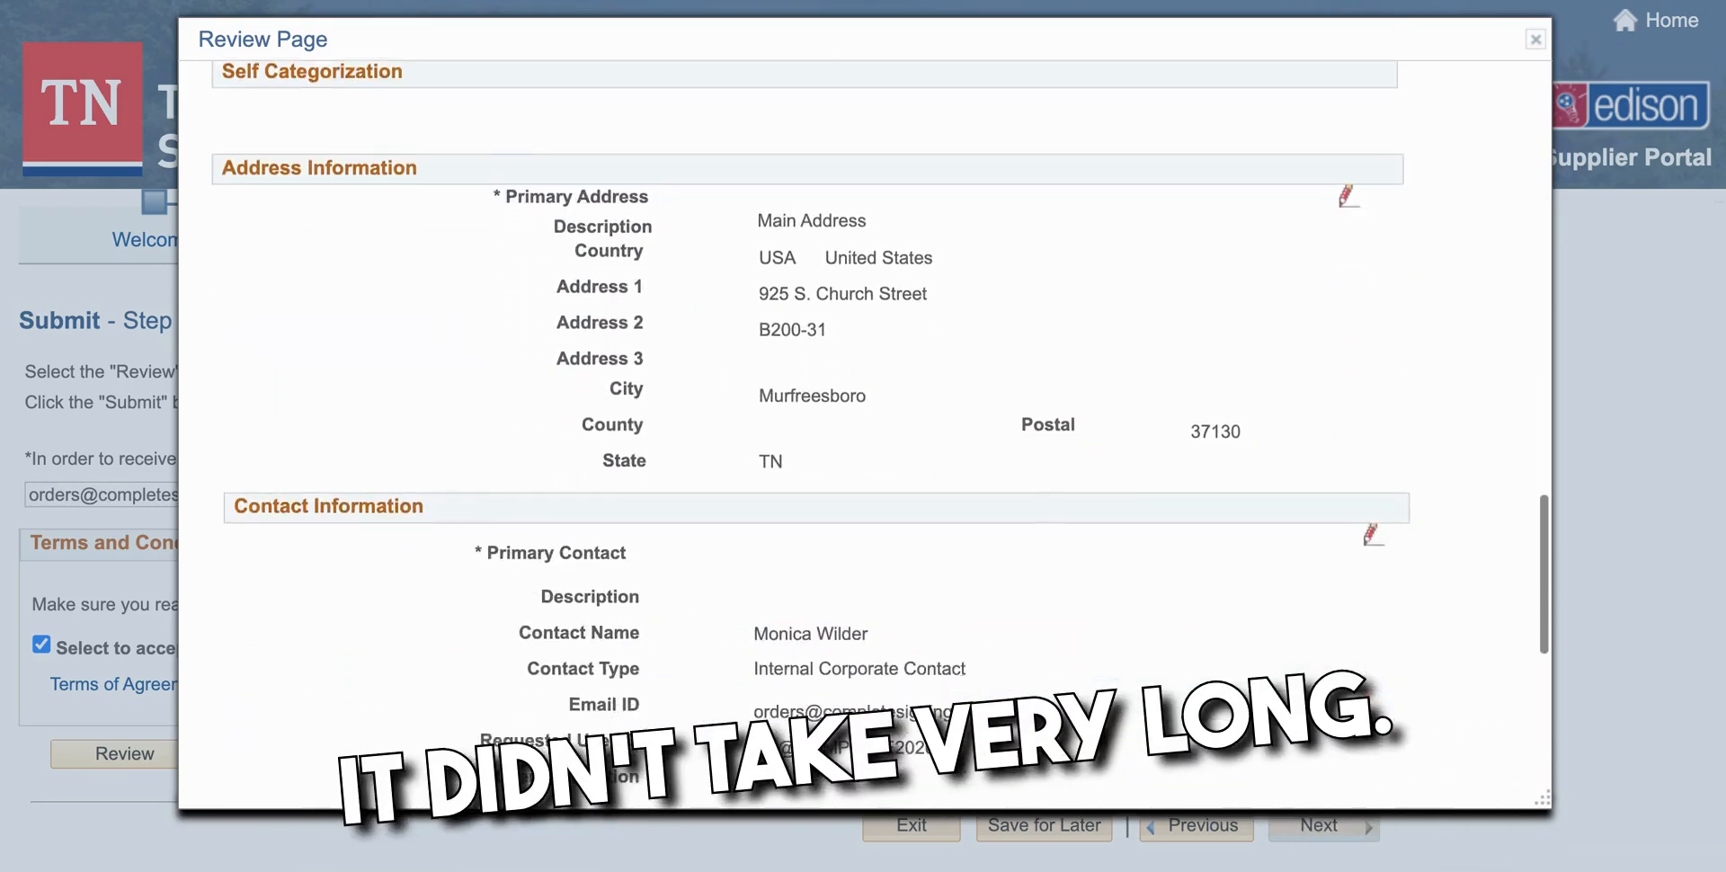
scroll(788, 357, "down", 4)
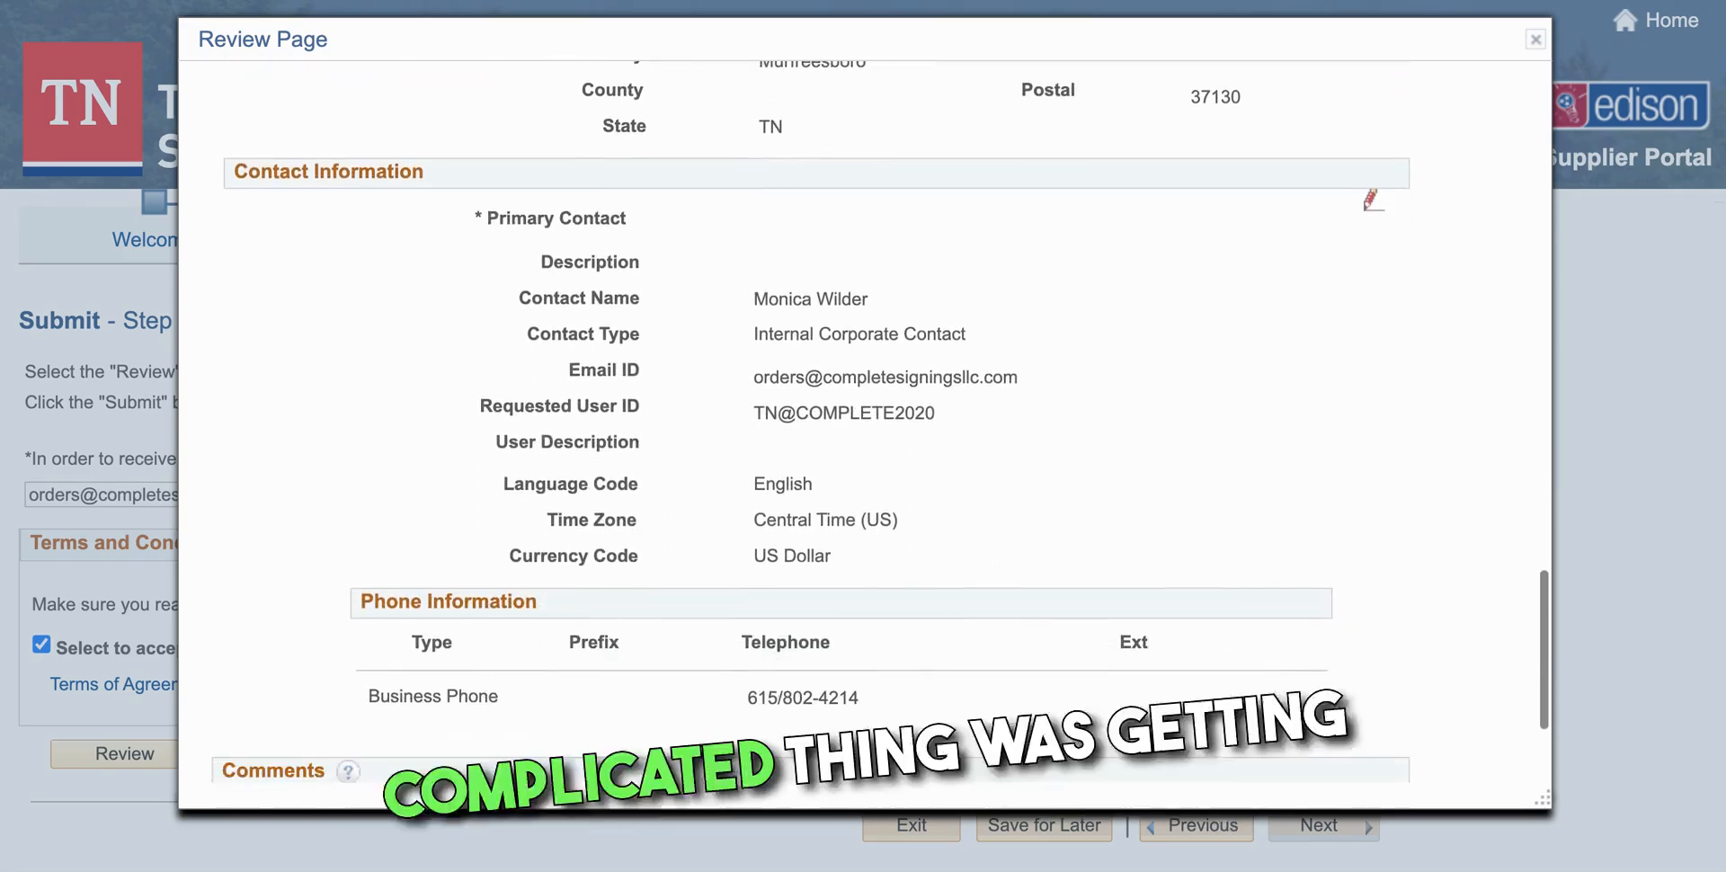
scroll(789, 358, "down", 3)
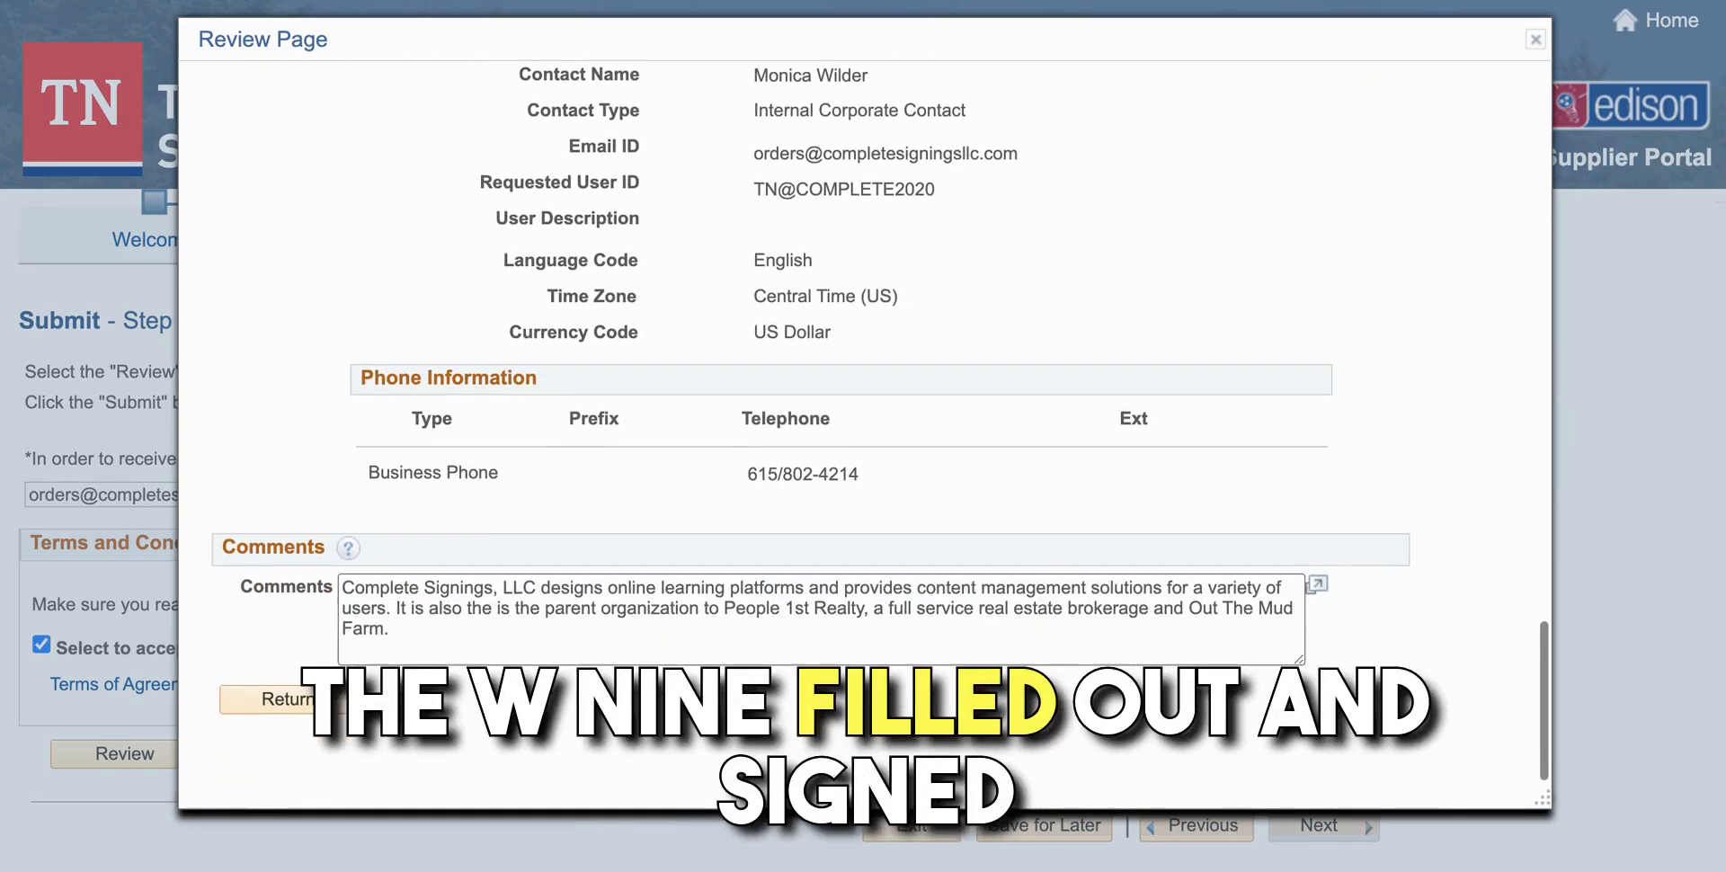
left_click(300, 699)
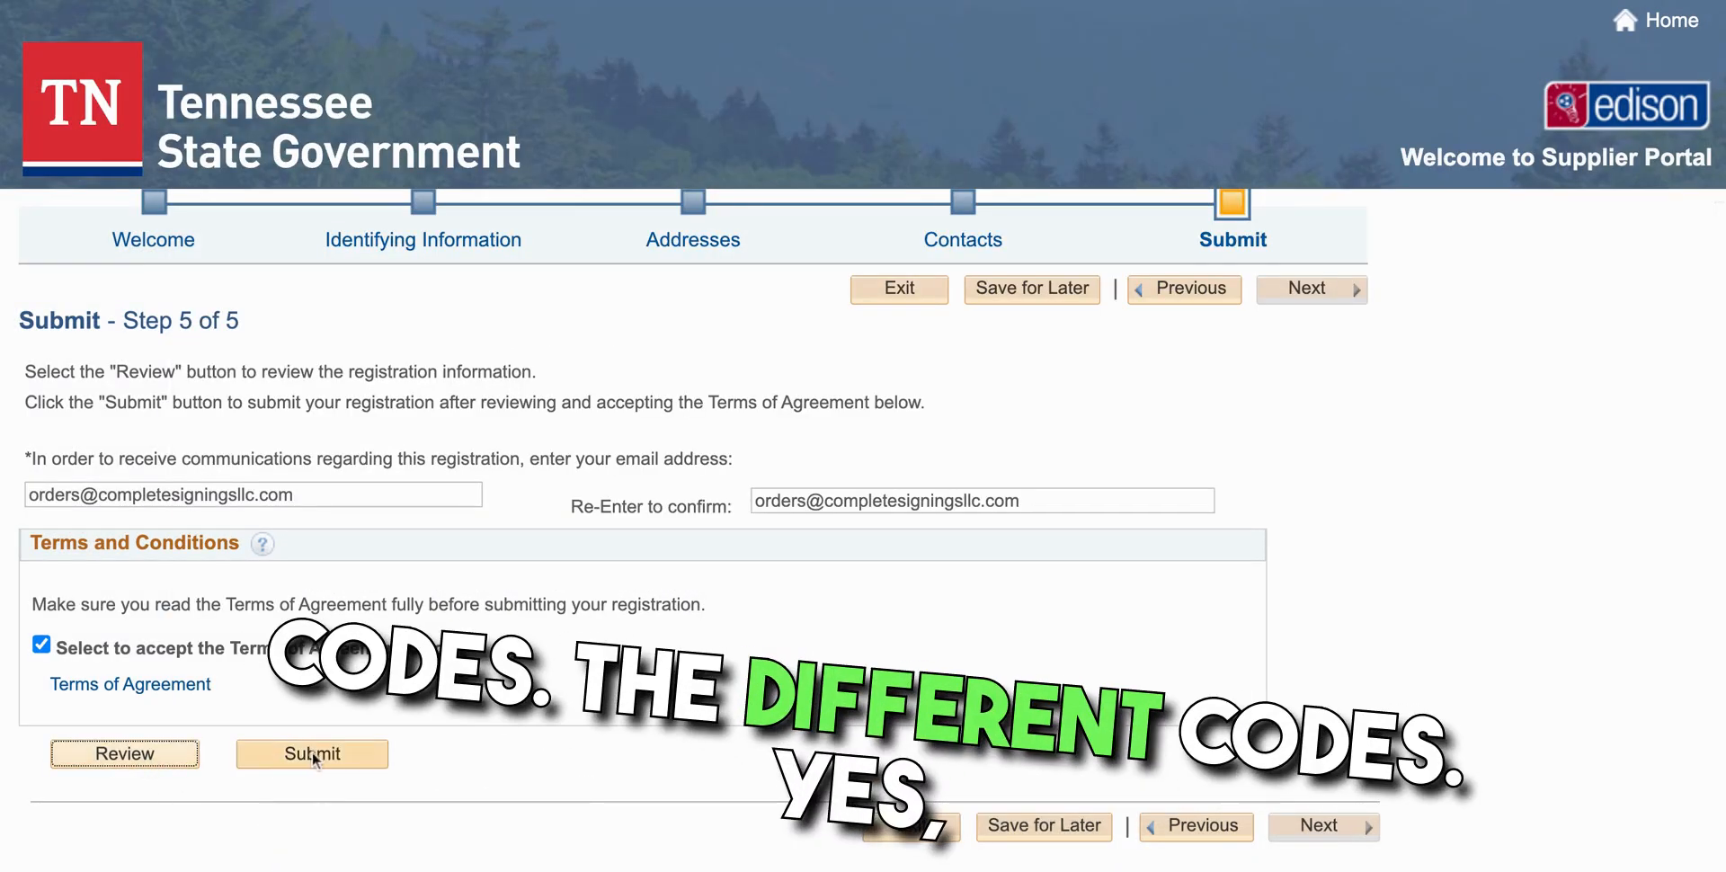
Submit the Step 5 supplier registration for review
left_click(316, 752)
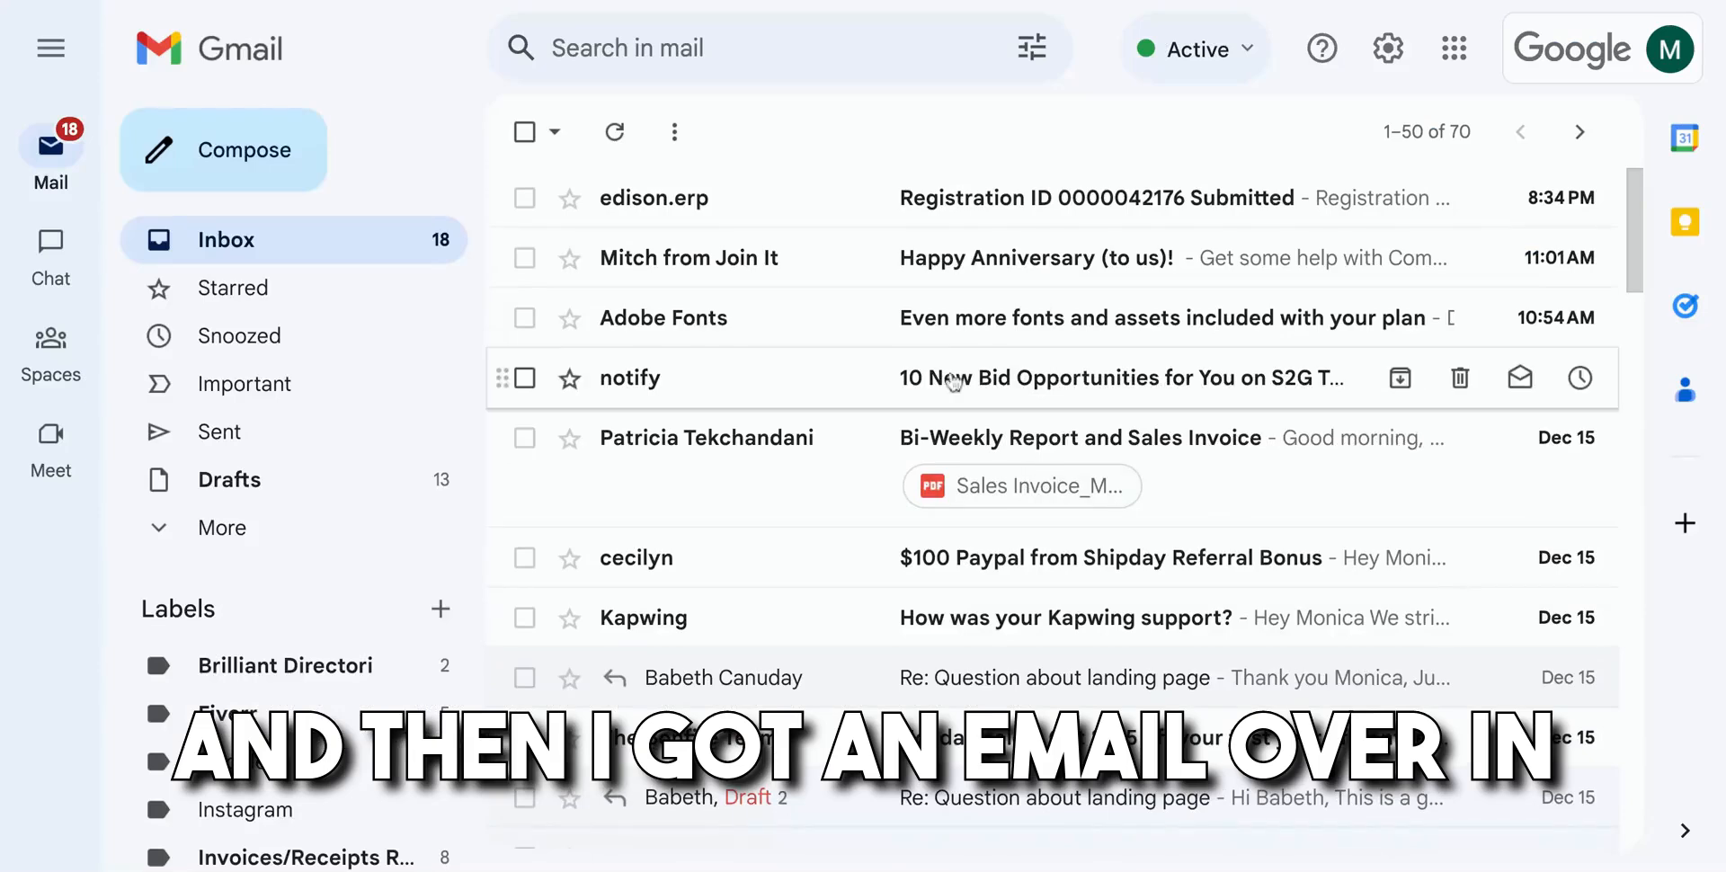
Open the edison.erp 'Registration ID … Submitted' email and enlarge it to read the review notice
left_click(979, 205)
scroll(801, 416, "down", 1)
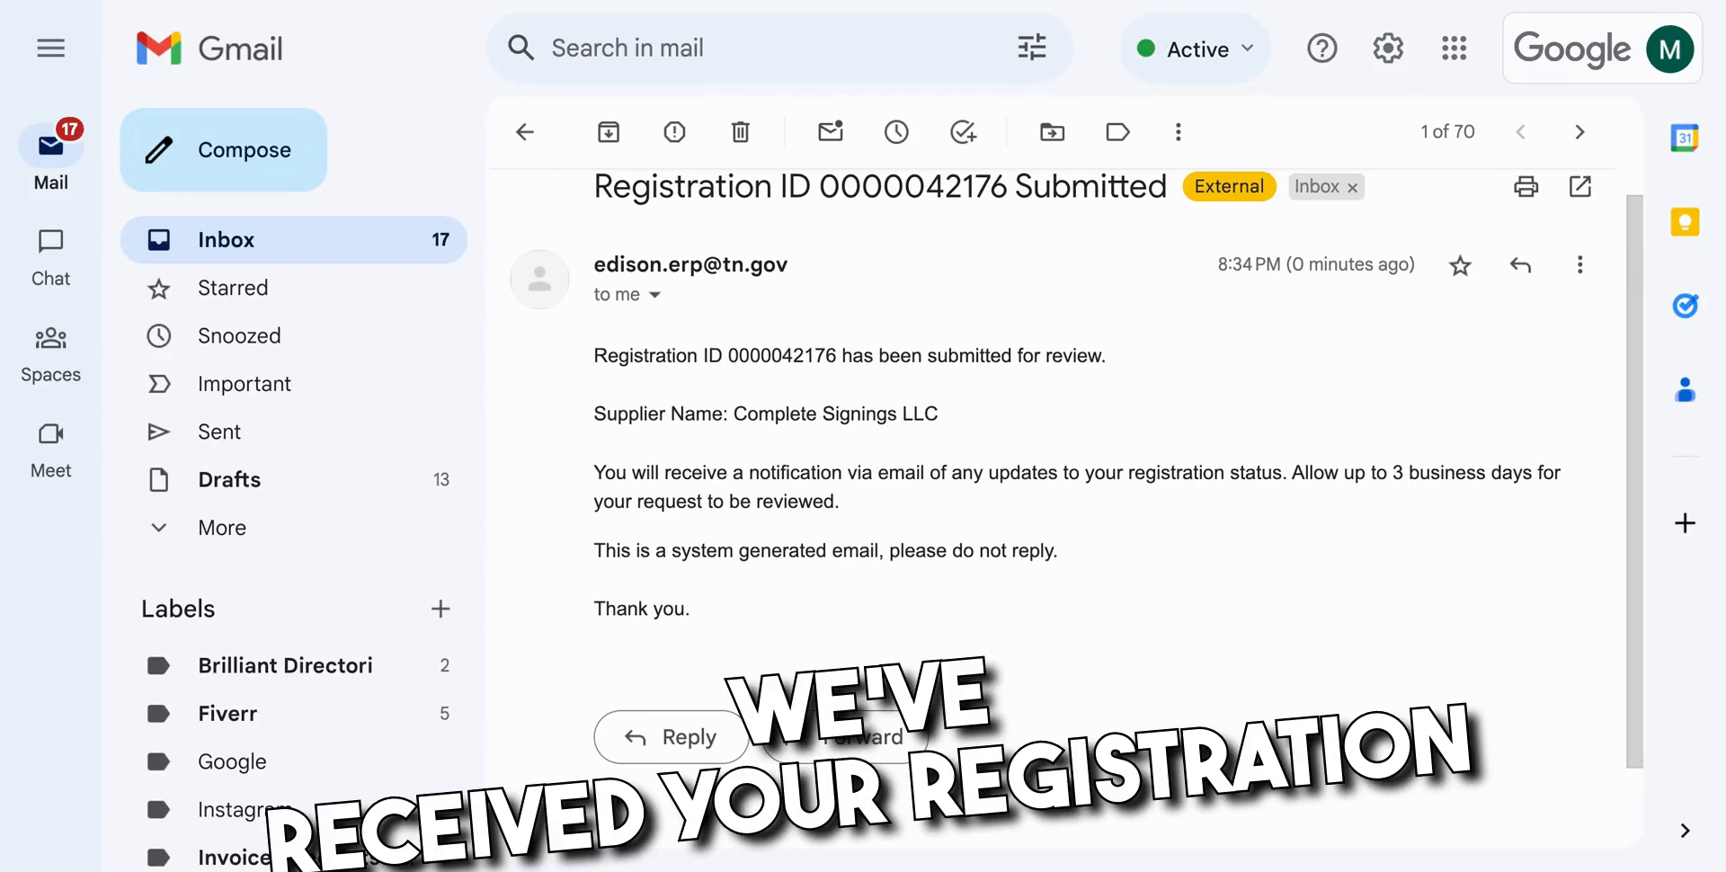
key("ctrl+plus")
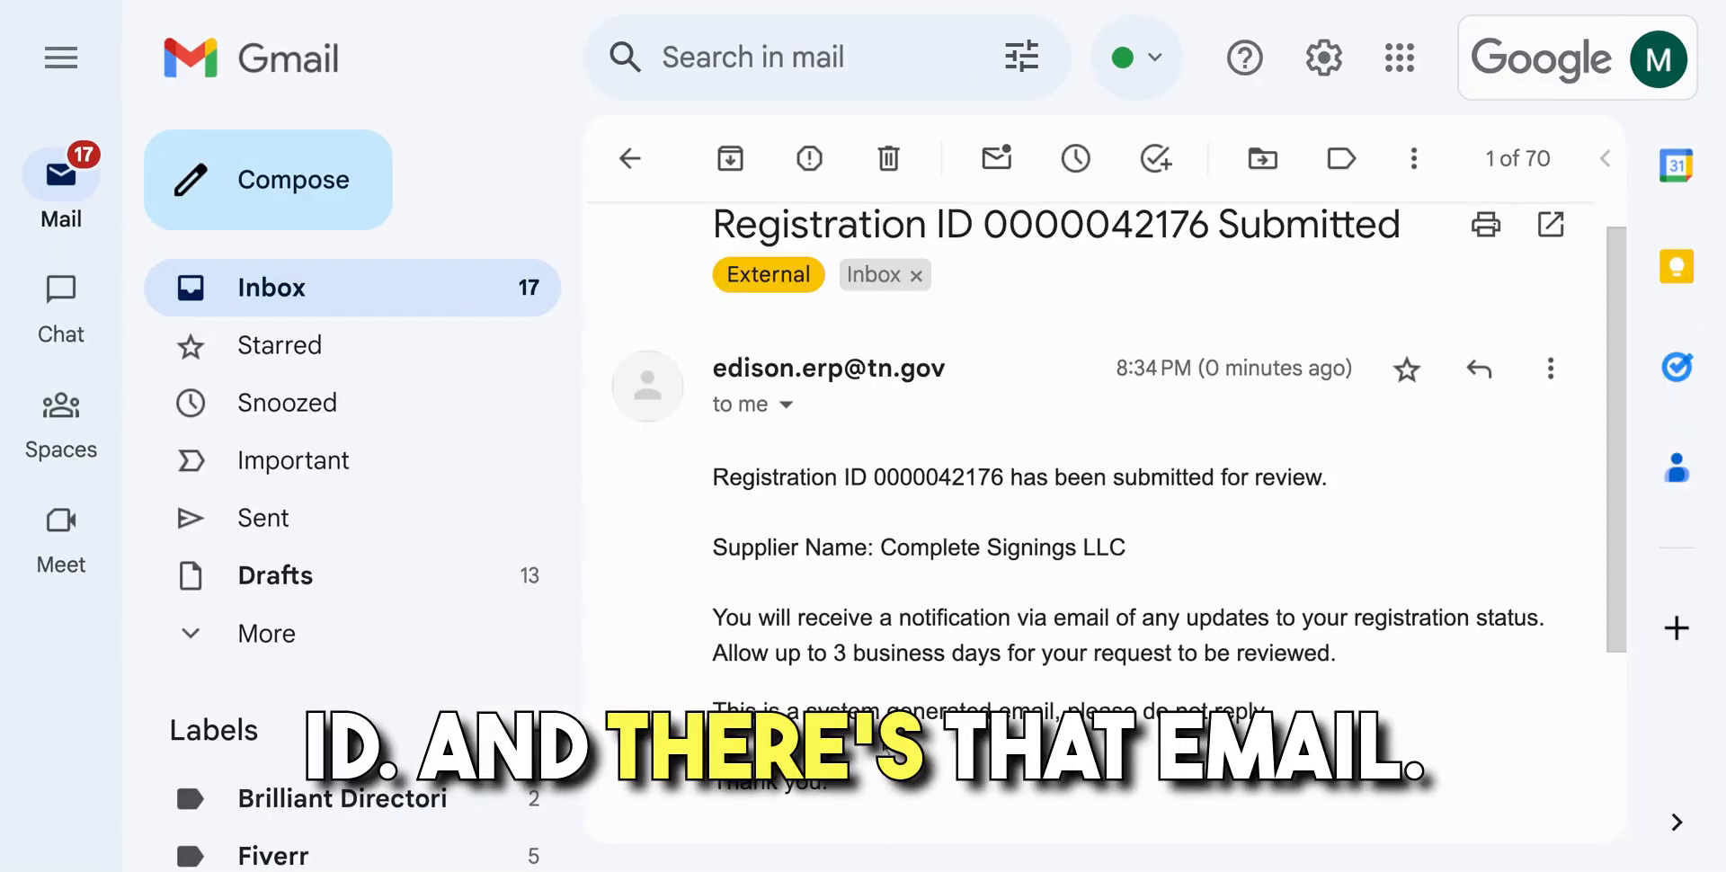
scroll(927, 637, "down", 1)
scroll(930, 638, "down", 1)
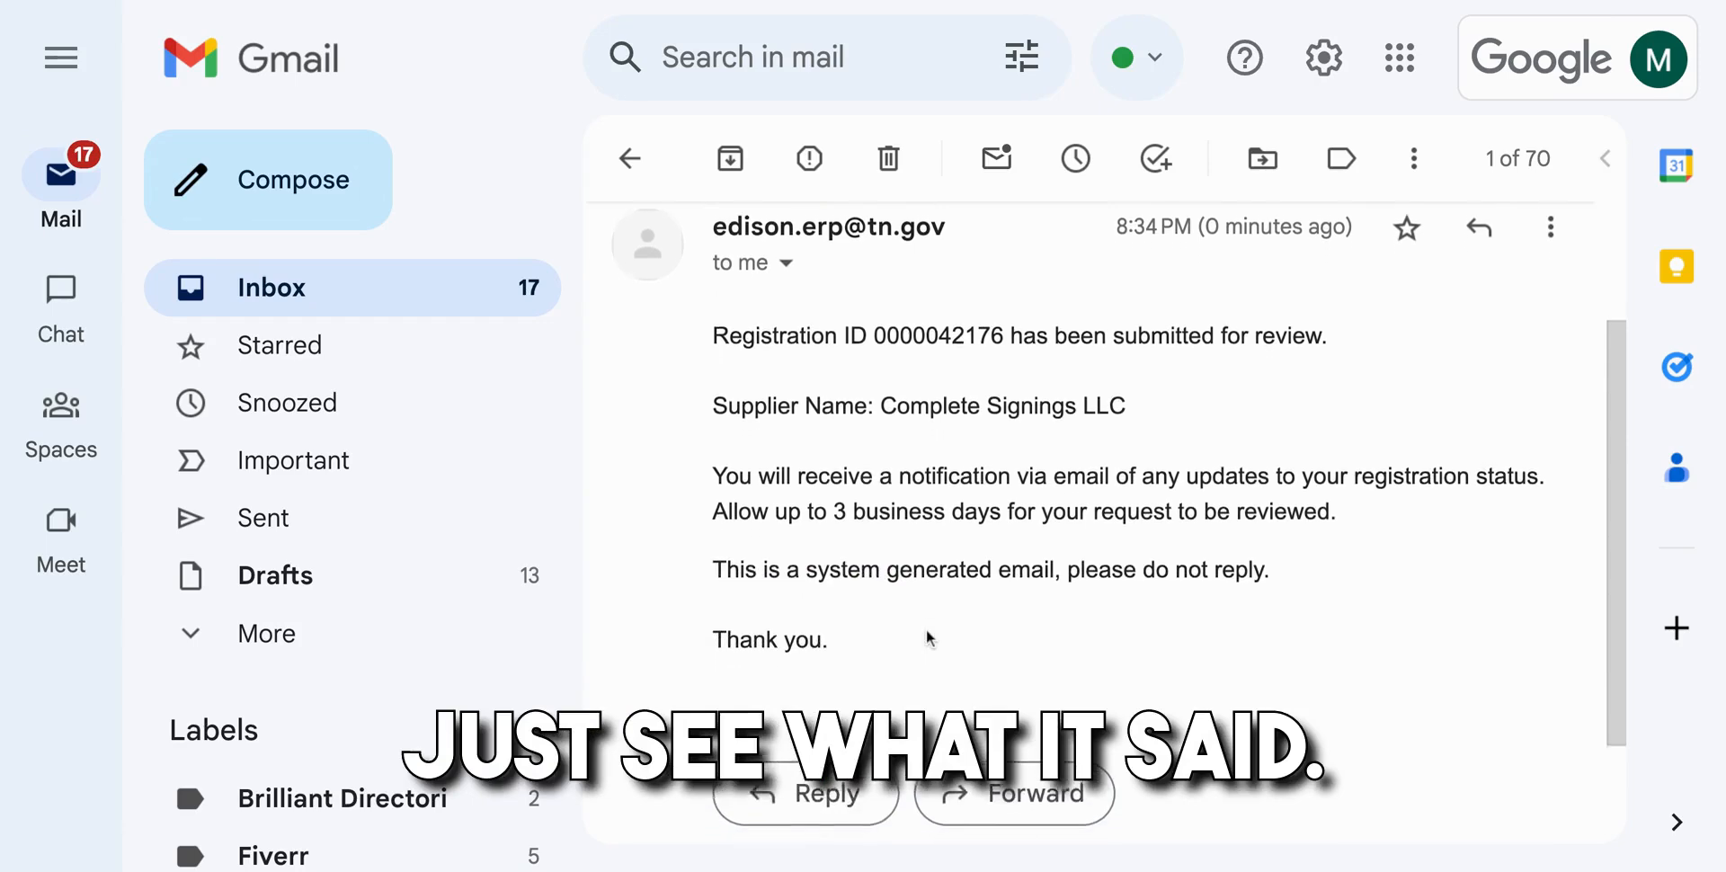